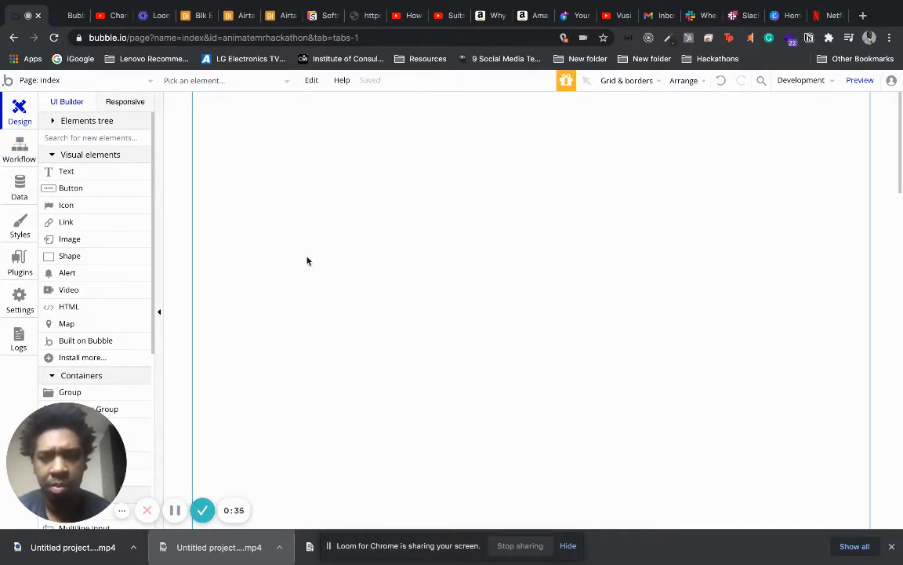
Add a text element in the middle of the page reading "Hello Mr. Hackathon".
click(98, 168)
drag(368, 268, 705, 316)
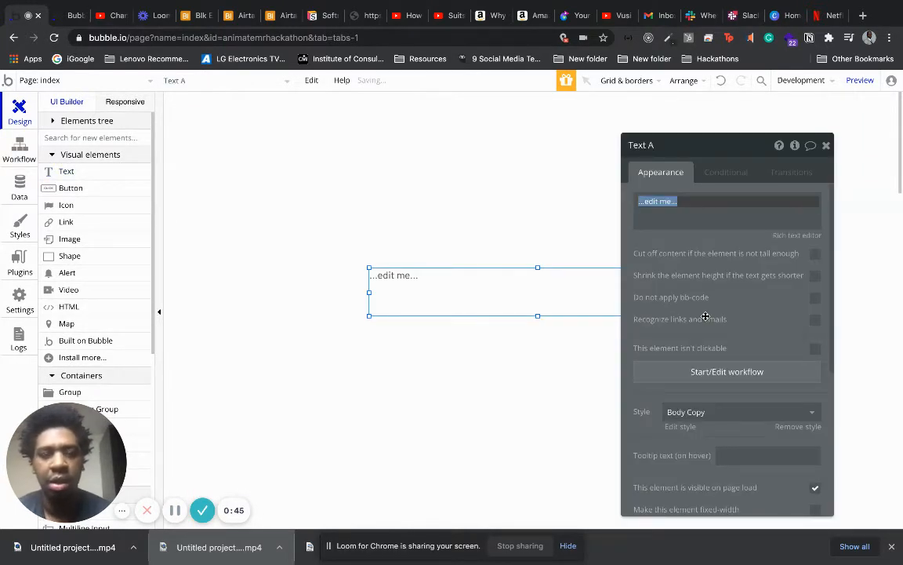
text(Mr. Hackathon)
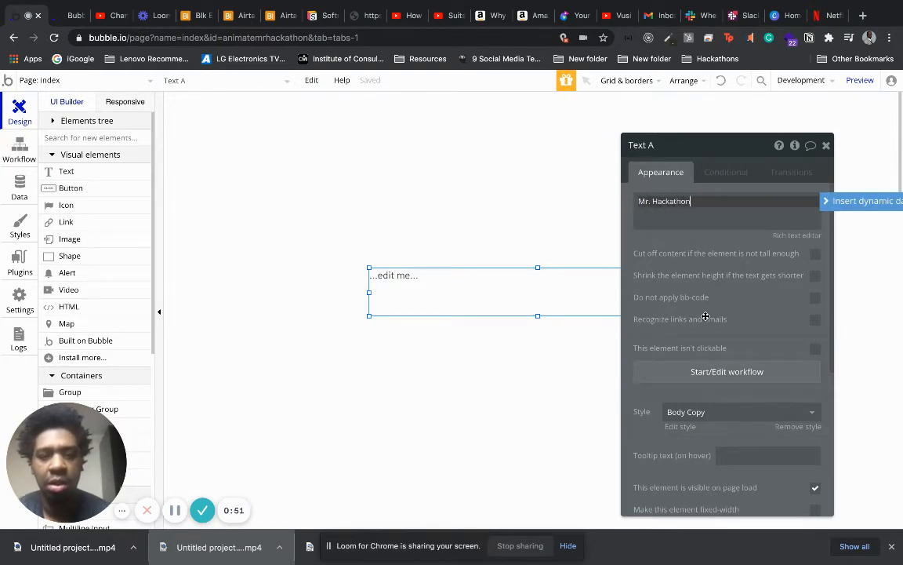
click(640, 201)
text(Hello)
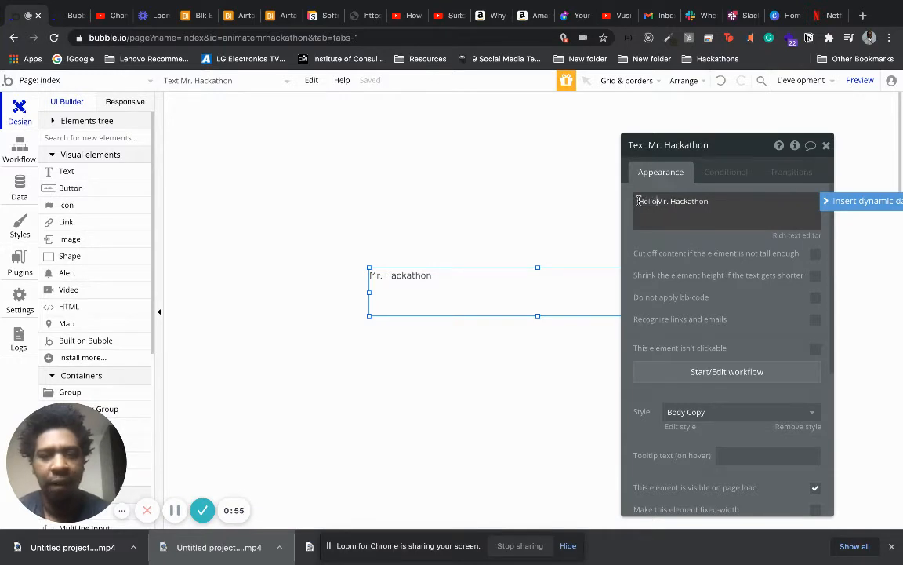
Apply the H1 Heading - Dark style to the greeting text and narrow its box to fit the words.
click(731, 412)
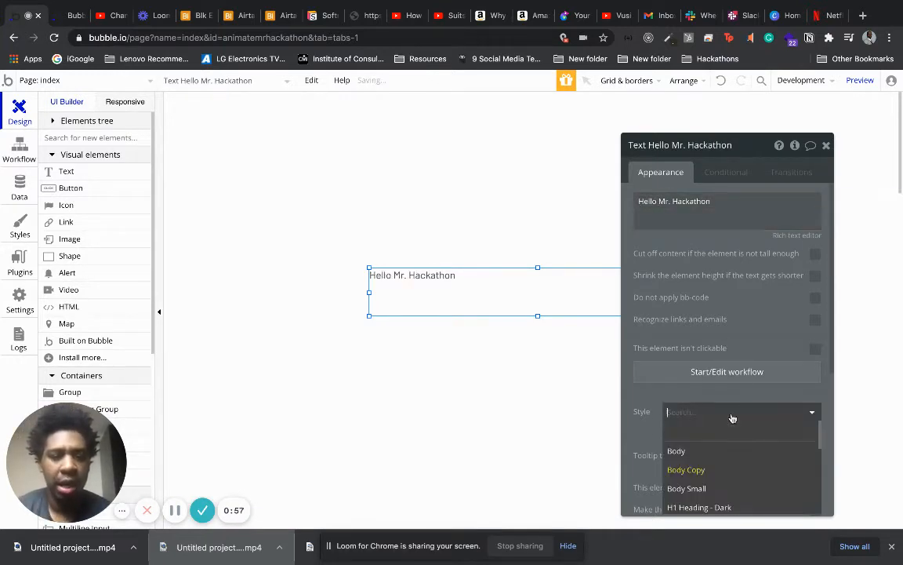
click(722, 508)
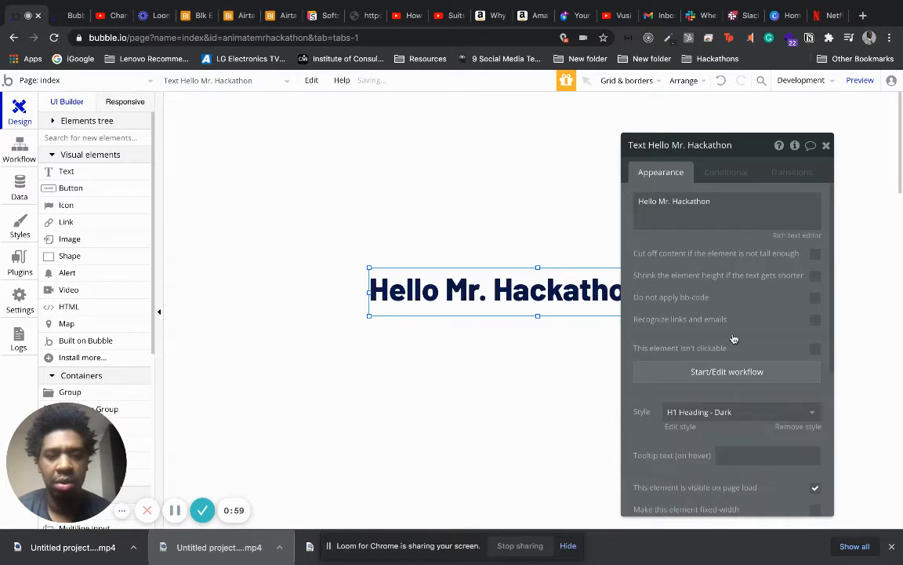
click(825, 145)
drag(706, 292, 650, 292)
drag(570, 291, 572, 299)
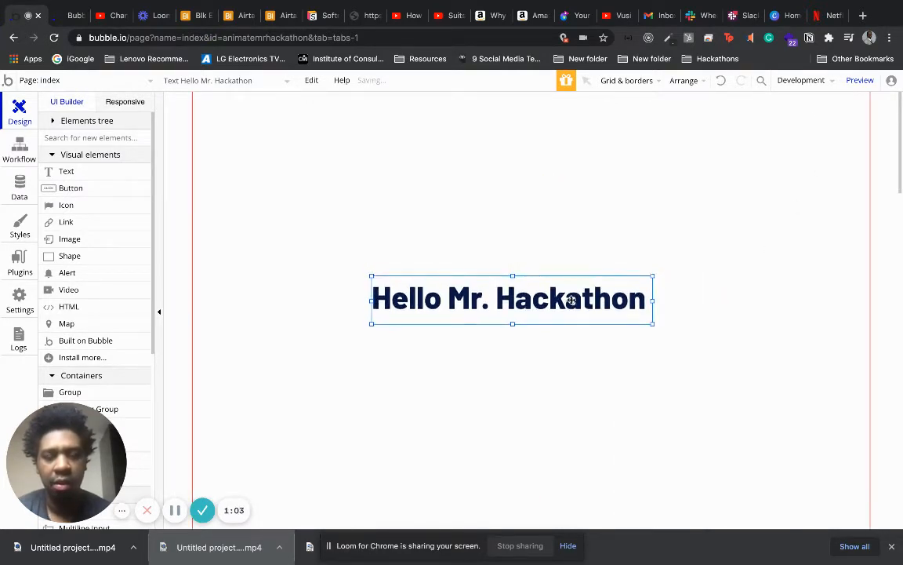
click(600, 212)
Center the Hello Mr. Hackathon heading horizontally on the page.
click(495, 290)
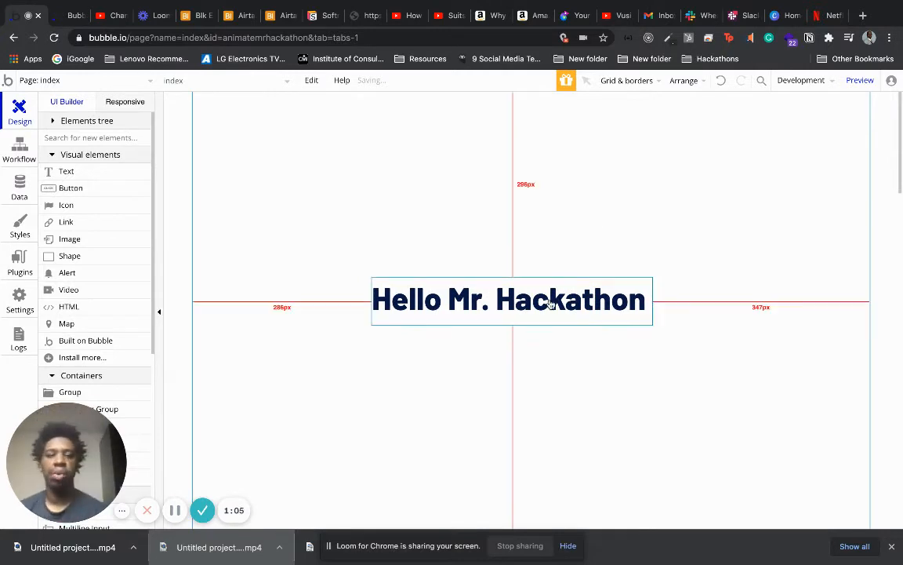
click(683, 81)
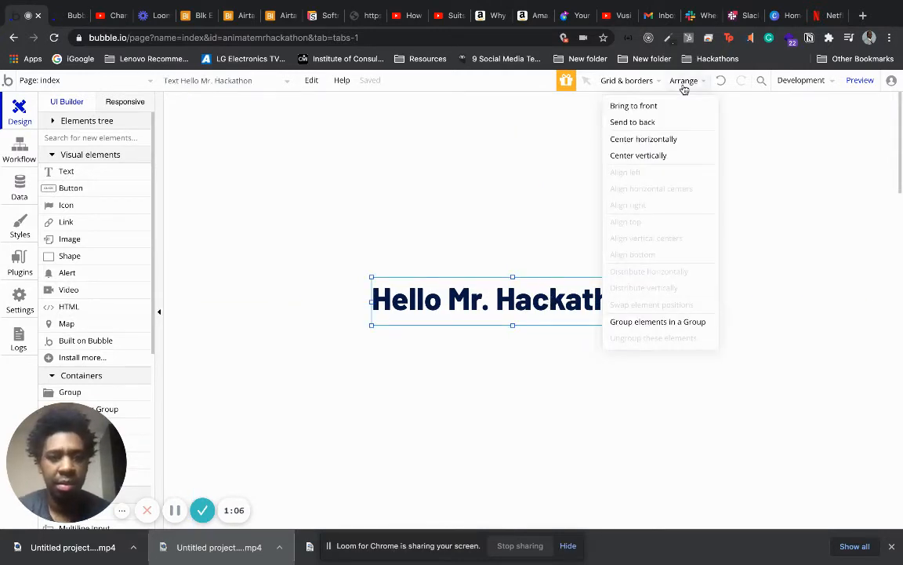
click(676, 138)
click(602, 187)
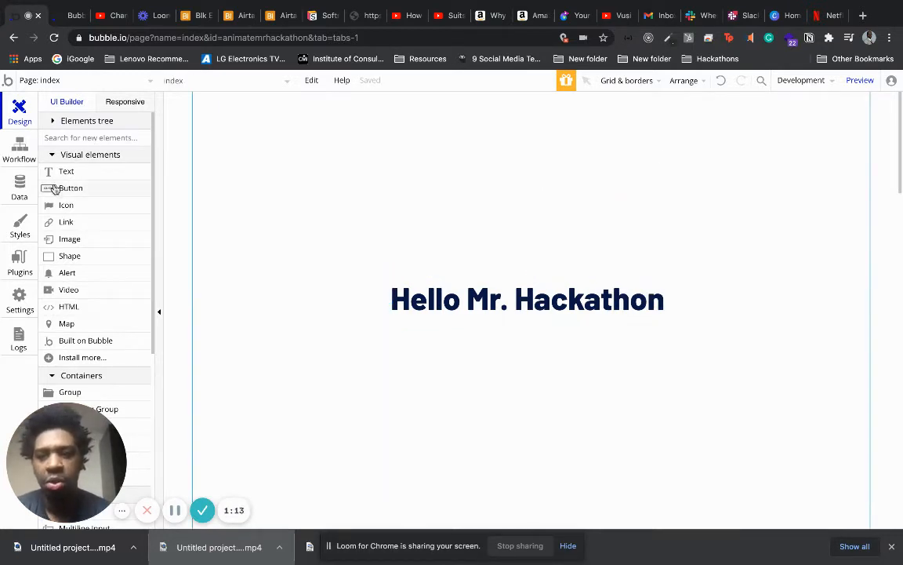
Move the heading lower on the page and center it horizontally again.
click(561, 300)
drag(561, 300, 562, 423)
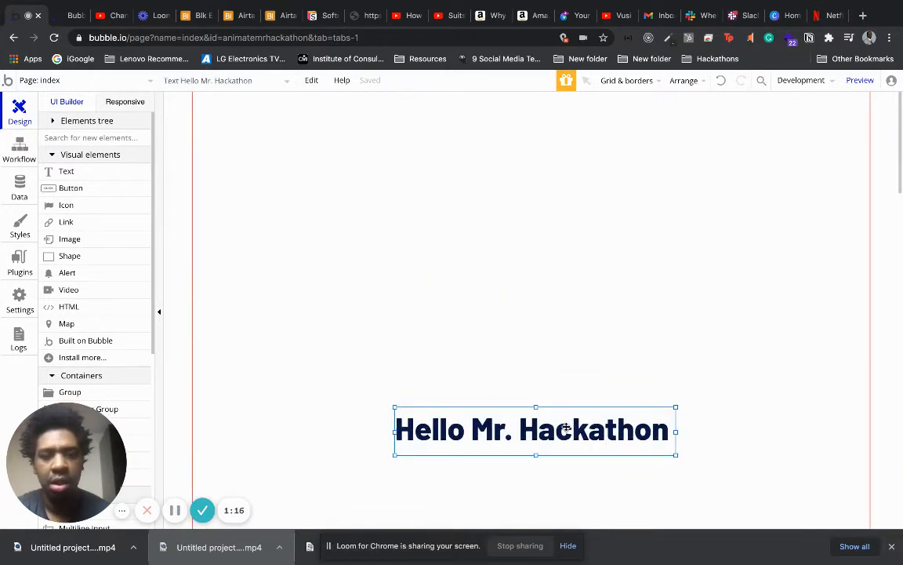
click(679, 84)
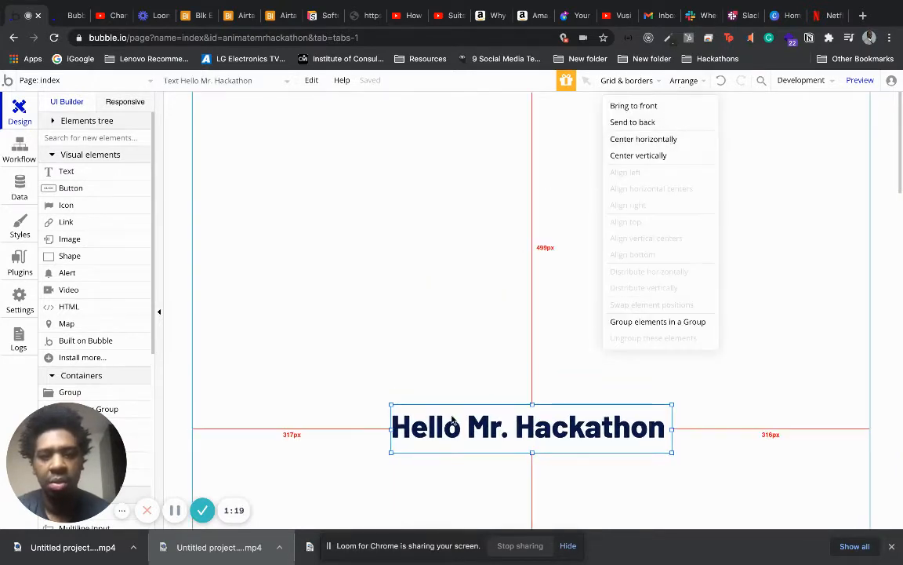
click(667, 141)
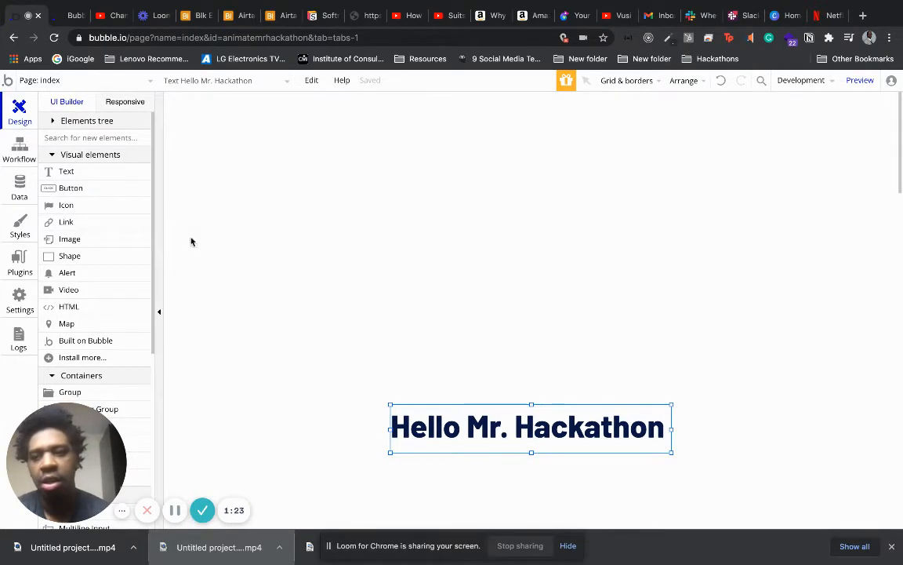
Draw a button about 192 by 44 px above the heading, at about X 150, Y 119.
click(69, 188)
drag(283, 163, 408, 194)
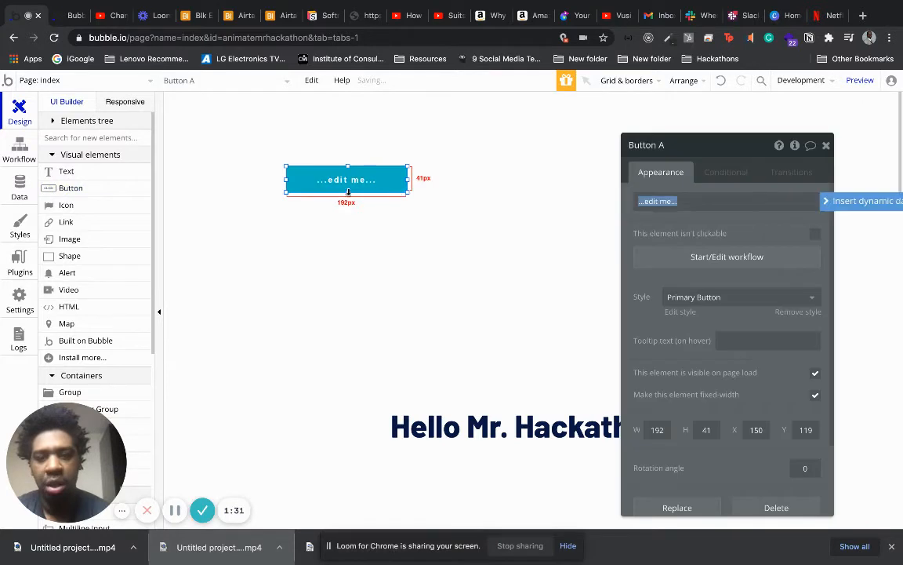
drag(347, 193, 347, 195)
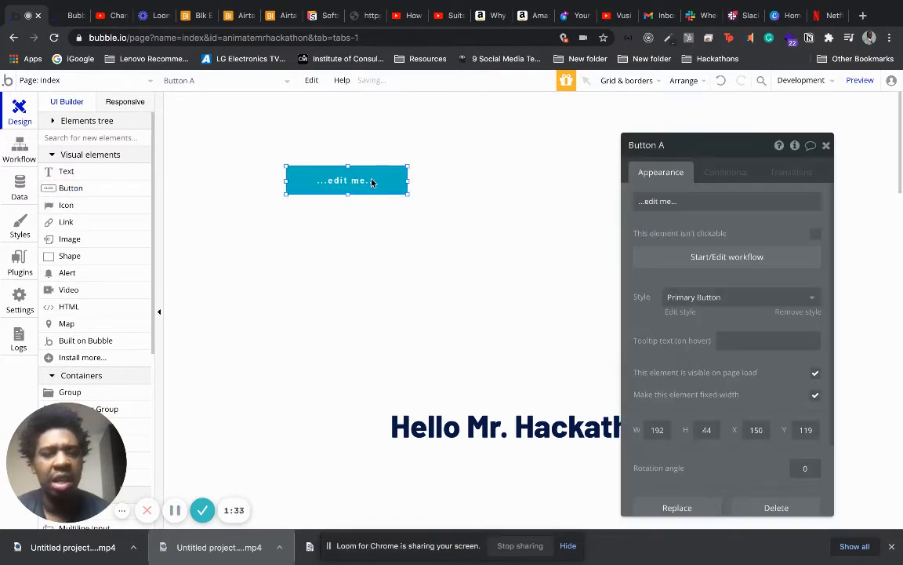
Copy the button and stack three duplicates below it in an evenly spaced, aligned column.
key(ctrl+c)
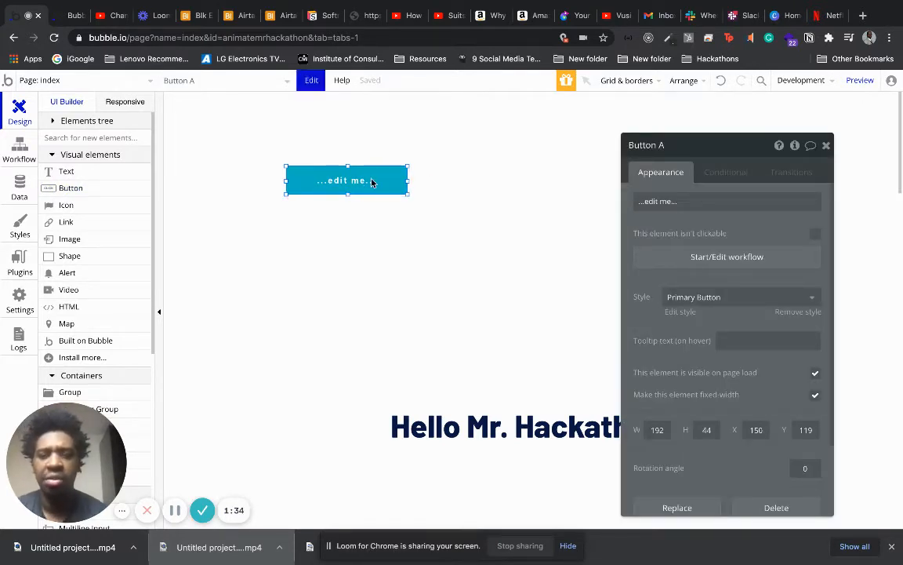
key(ctrl+v)
drag(375, 196, 367, 243)
key(ctrl+v)
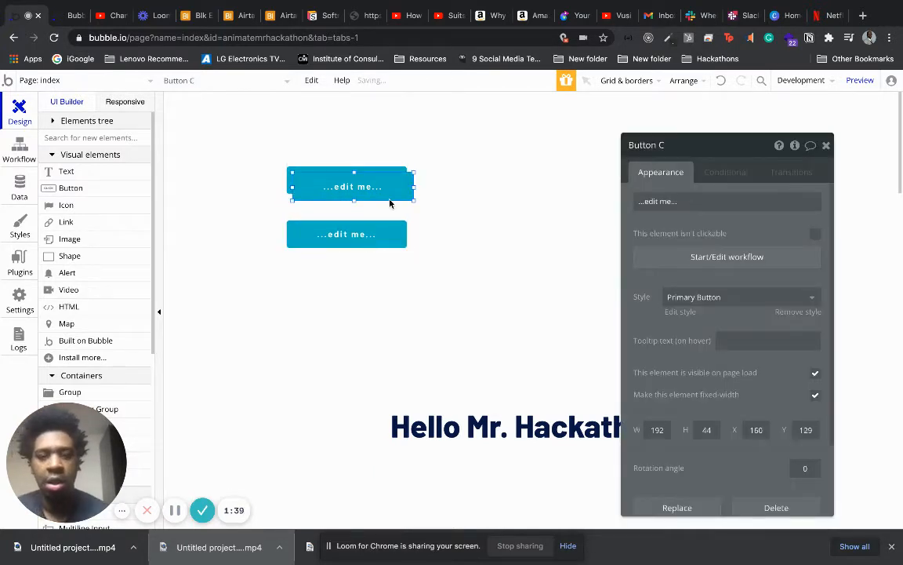
drag(389, 203, 383, 294)
key(ctrl+v)
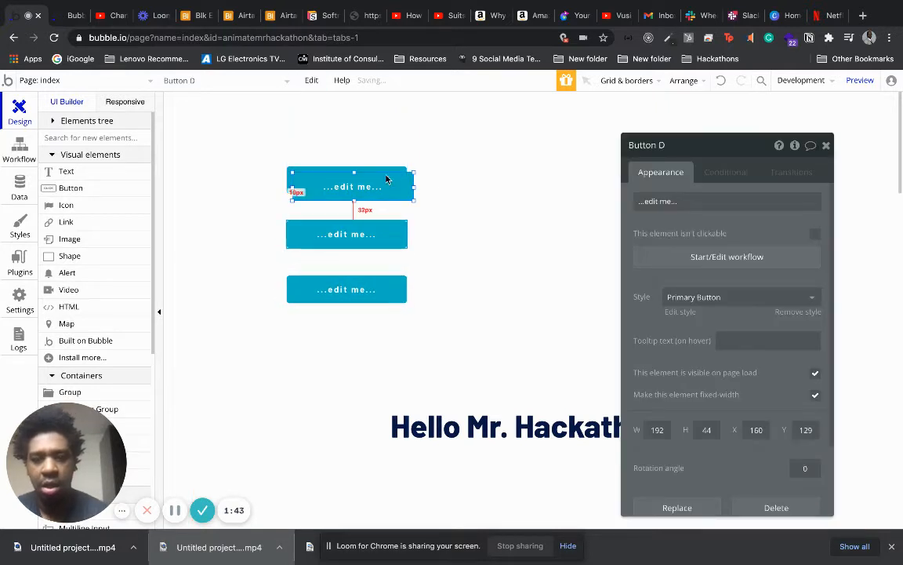
drag(386, 180, 381, 339)
click(431, 353)
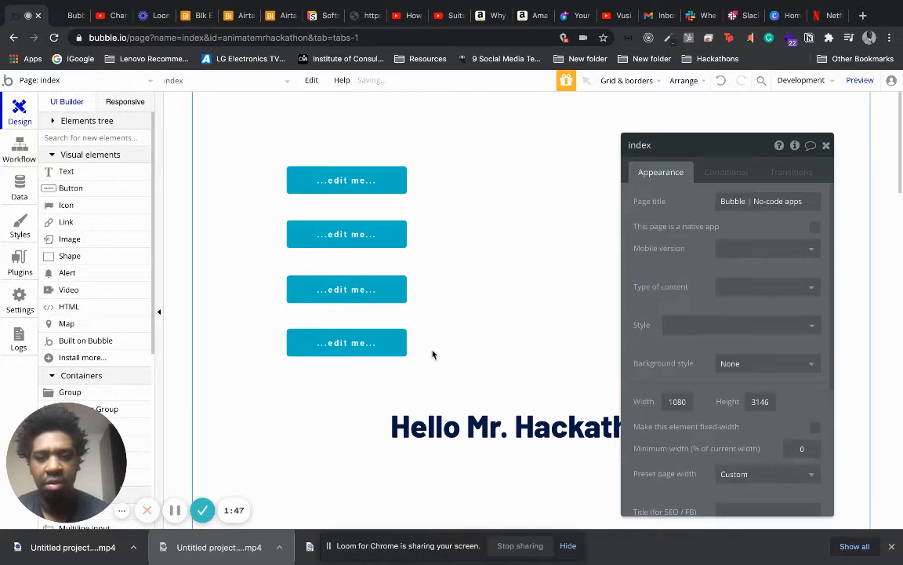
Copy the first button and place four duplicates in a second column beside the first, level with its rows, at about X 416.
drag(433, 352, 357, 180)
click(357, 181)
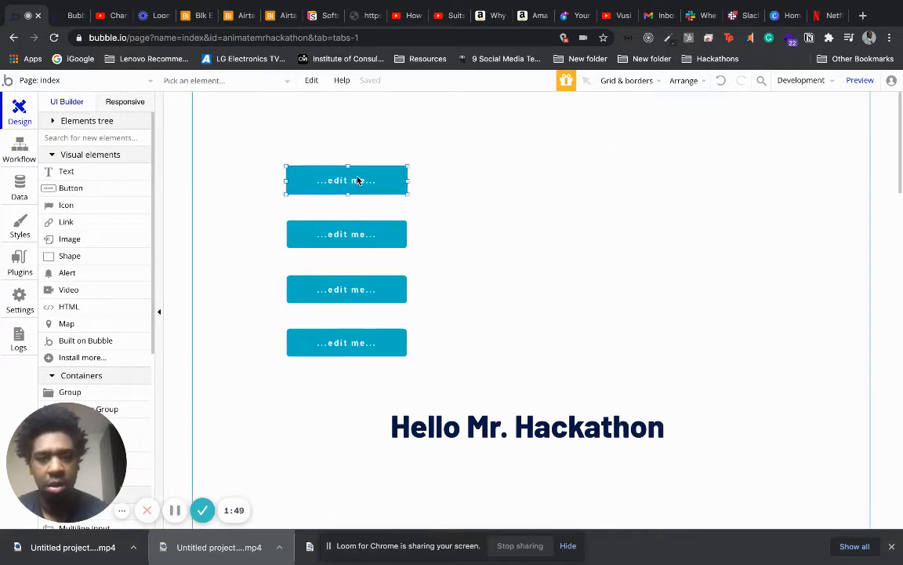
key(ctrl+c)
key(ctrl+v)
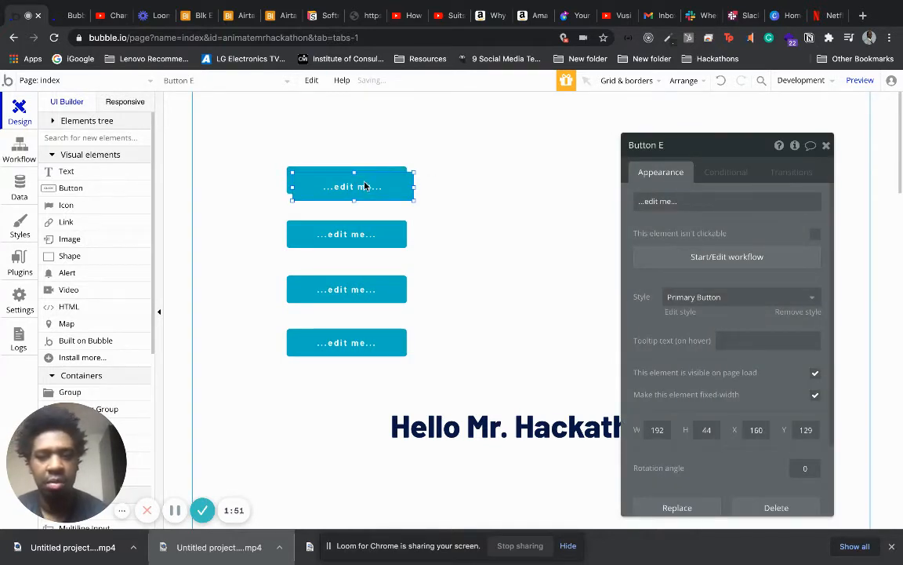
drag(353, 180, 527, 180)
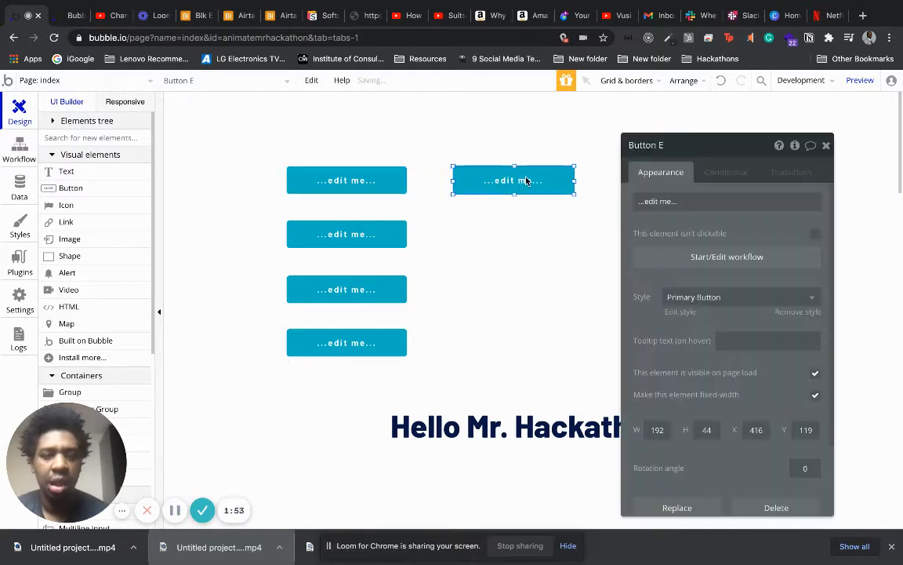
key(ctrl+v)
drag(407, 190, 547, 234)
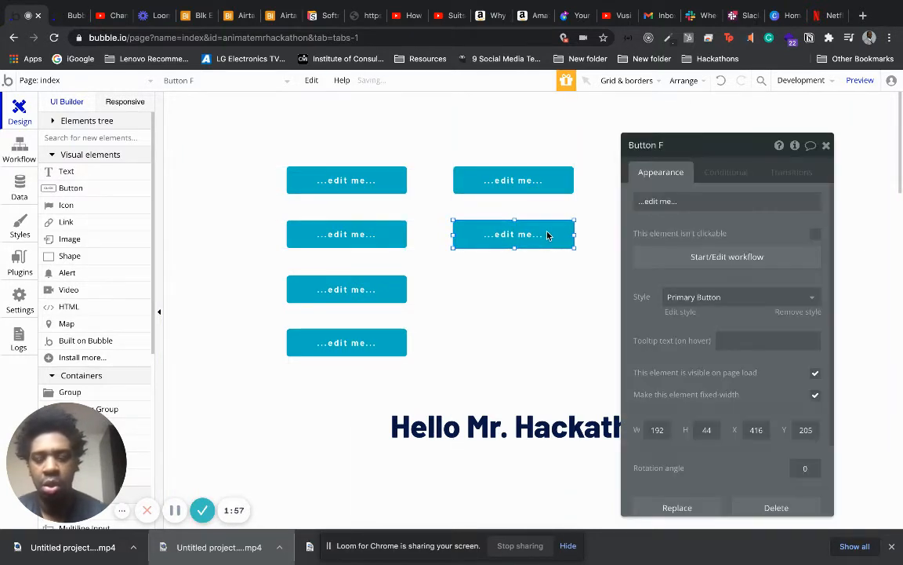
key(ctrl+v)
drag(388, 189, 553, 297)
key(ctrl+v)
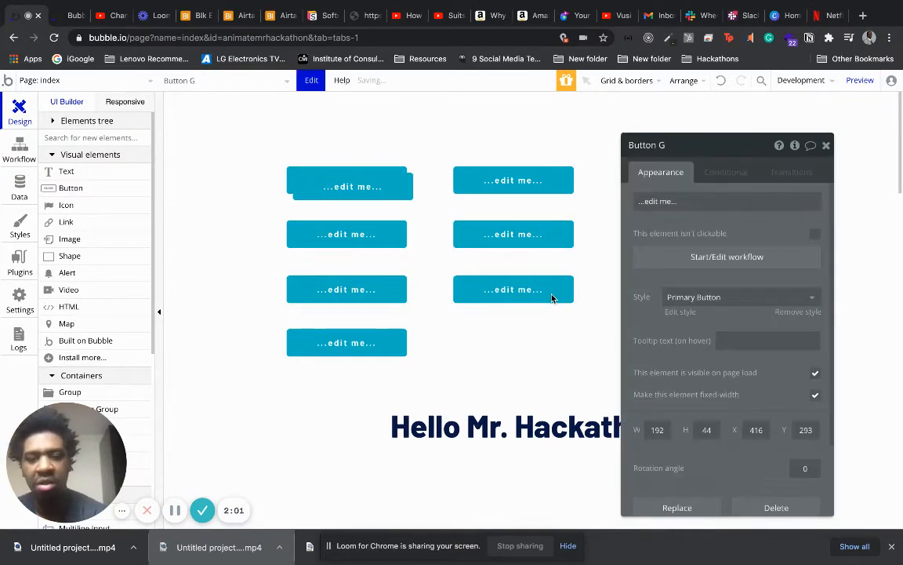
drag(357, 173, 538, 343)
Create a click workflow for the upper-left button with an Animate action on the Hello Mr. Hackathon text.
click(349, 176)
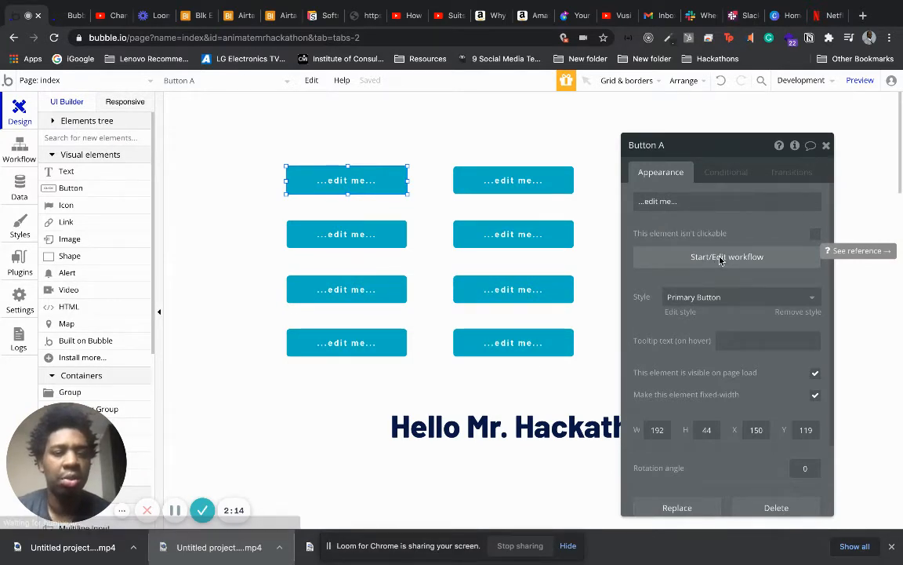
click(661, 258)
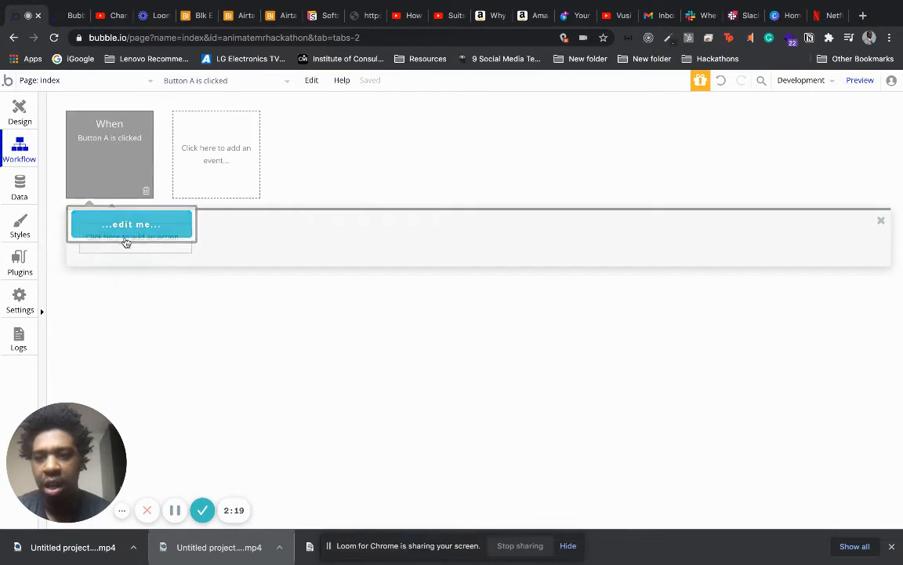
click(124, 249)
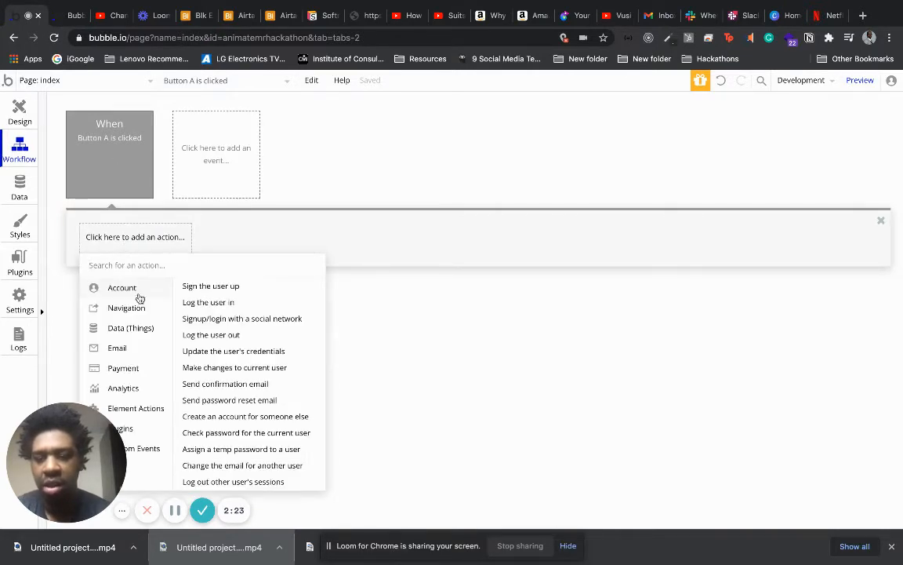
mouse_move(147, 413)
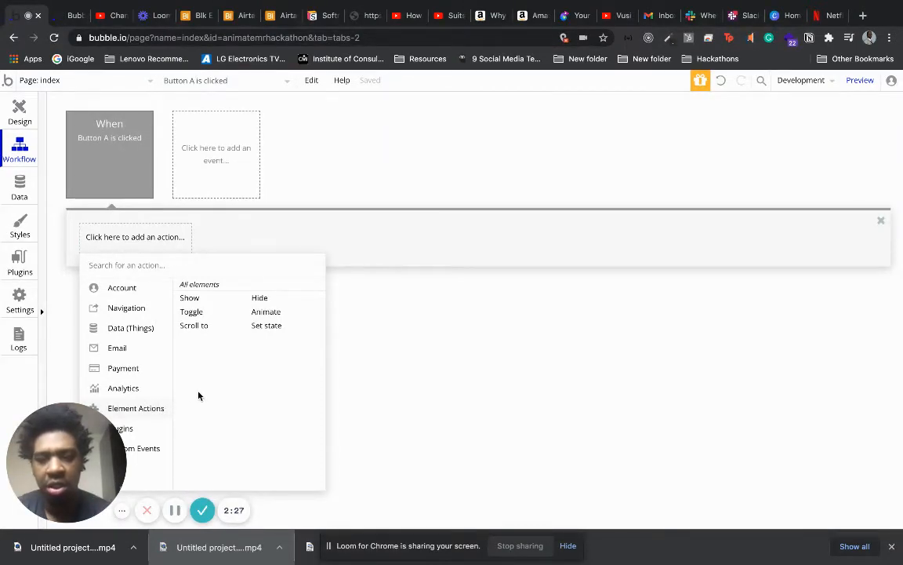
click(280, 313)
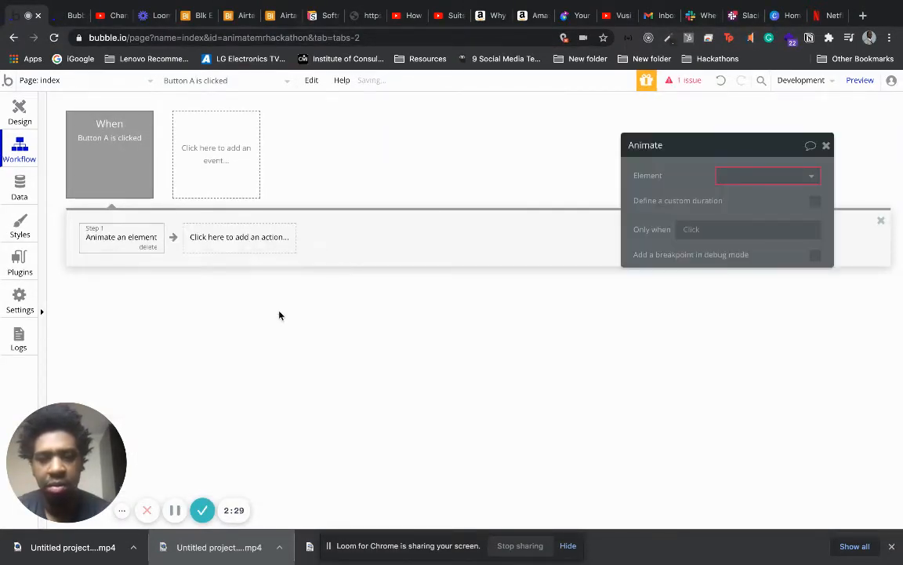
click(733, 174)
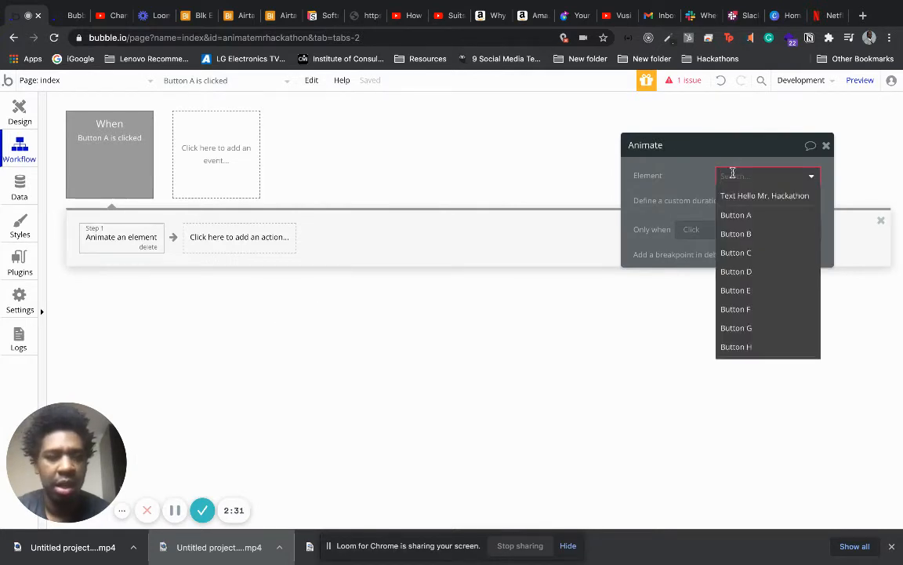
click(736, 197)
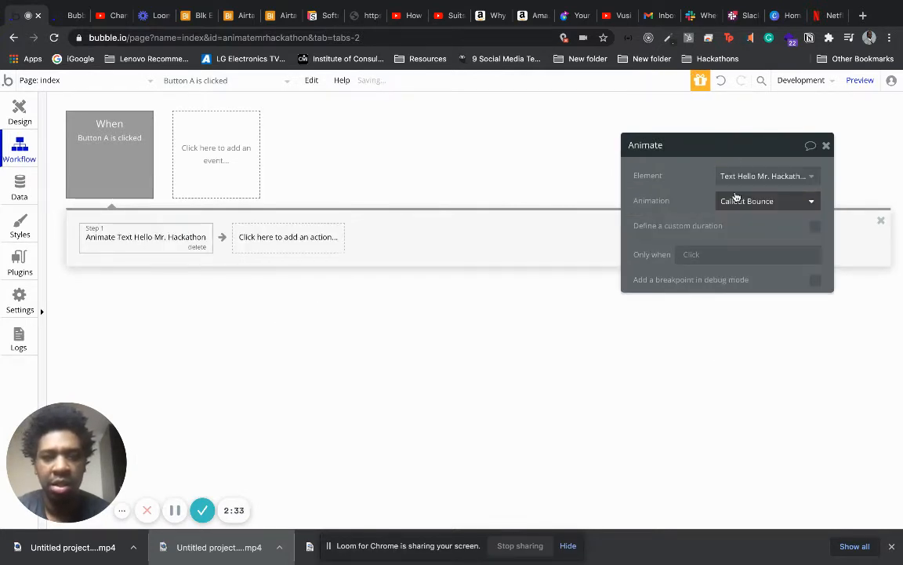
Look through the available animations for the heading's Animate action and select Callout Bounce.
click(736, 202)
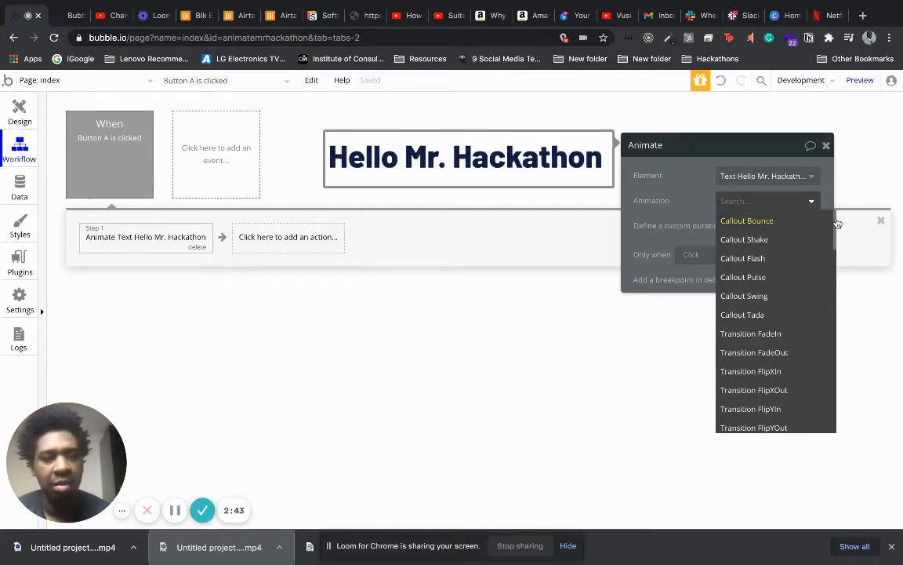
drag(838, 226, 814, 179)
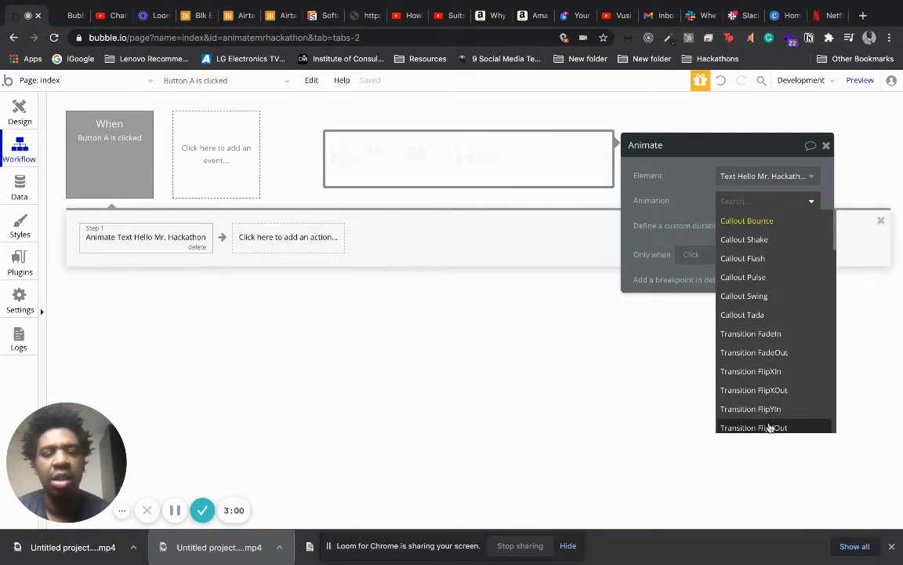
drag(834, 243, 833, 351)
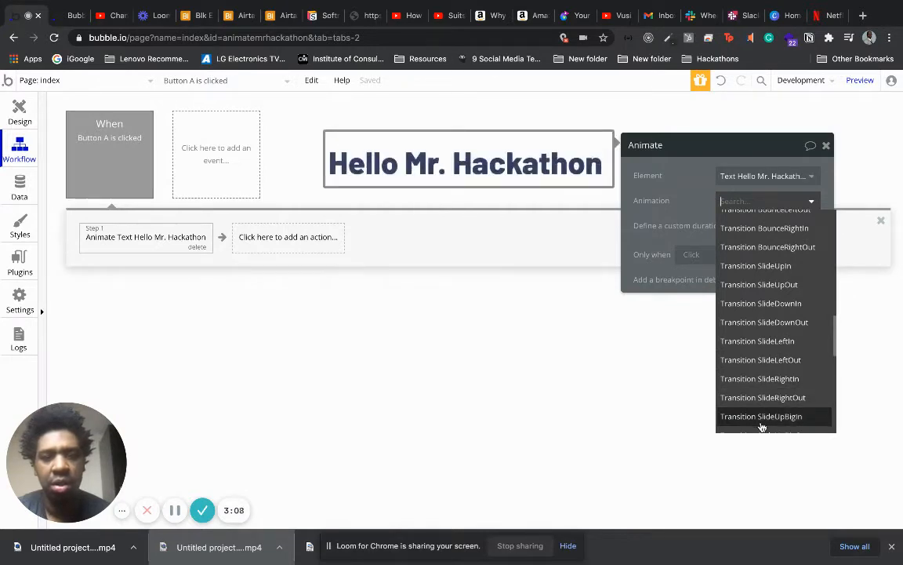
click(508, 365)
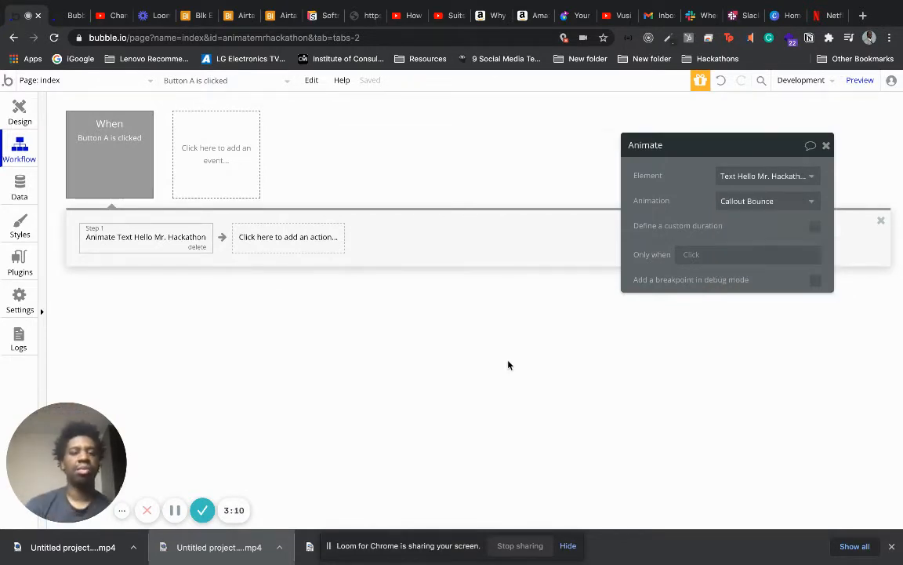
click(751, 203)
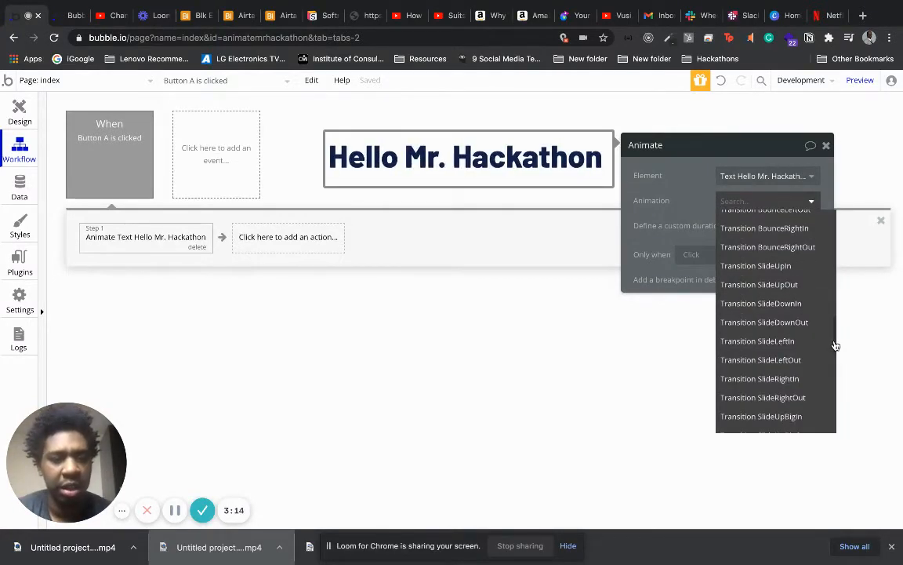
drag(835, 347, 839, 197)
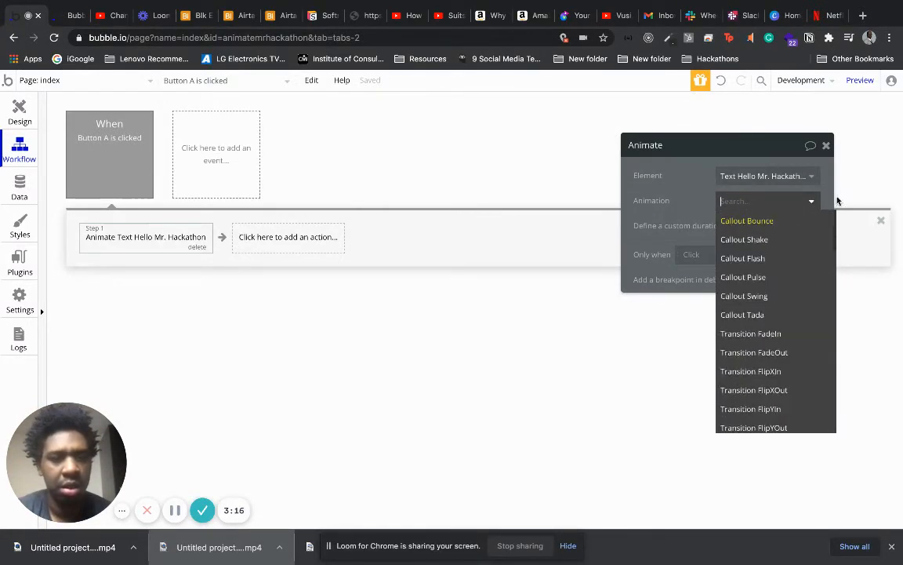
click(774, 221)
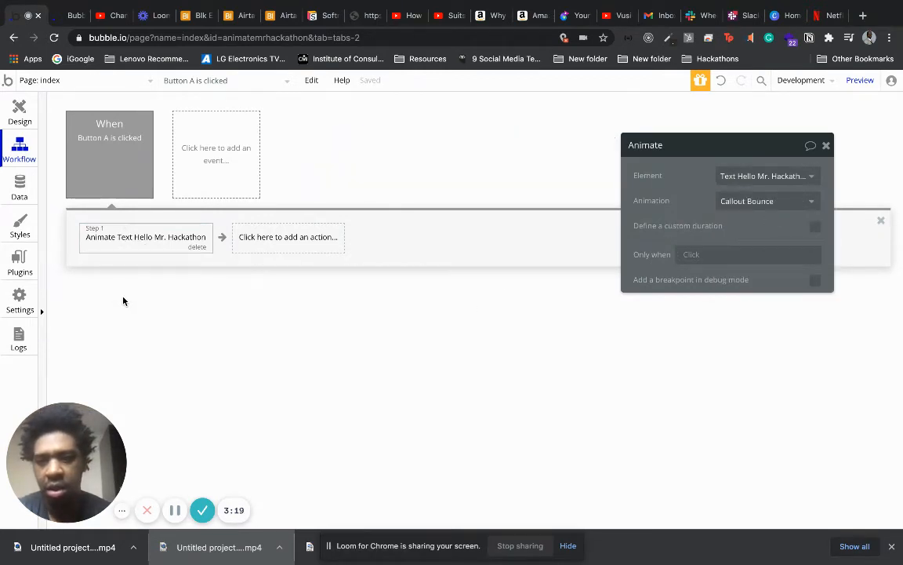
Label the upper-left button on the page Bounce.
click(20, 115)
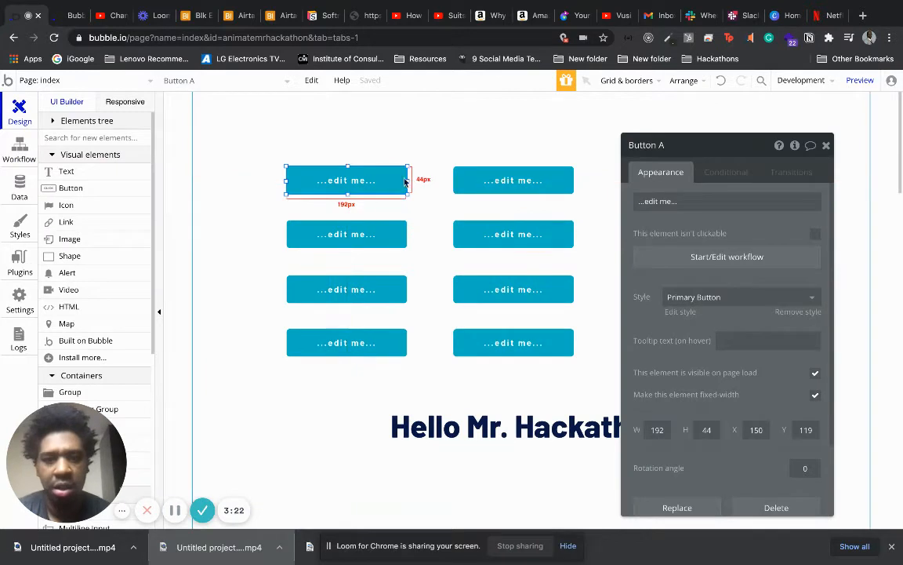
click(694, 194)
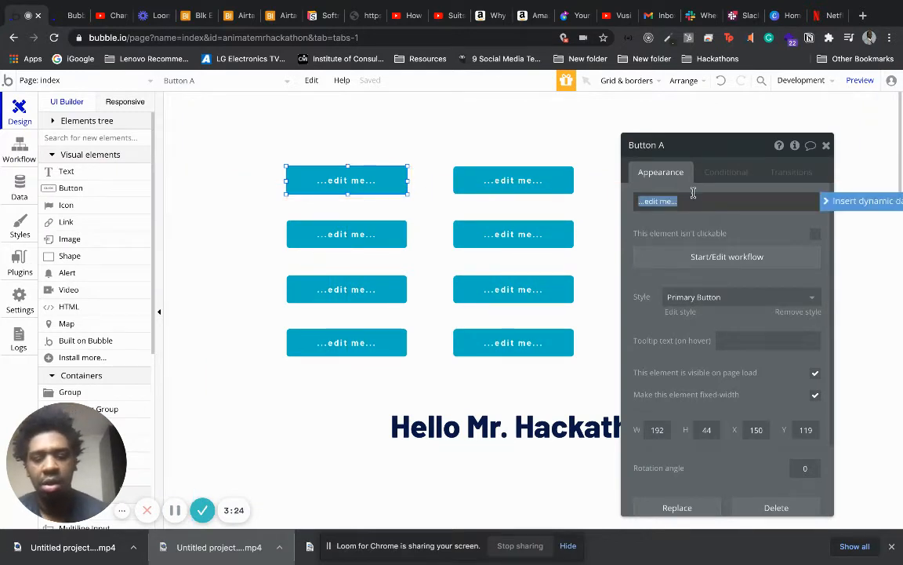
text(Bo)
key(BackSpace)
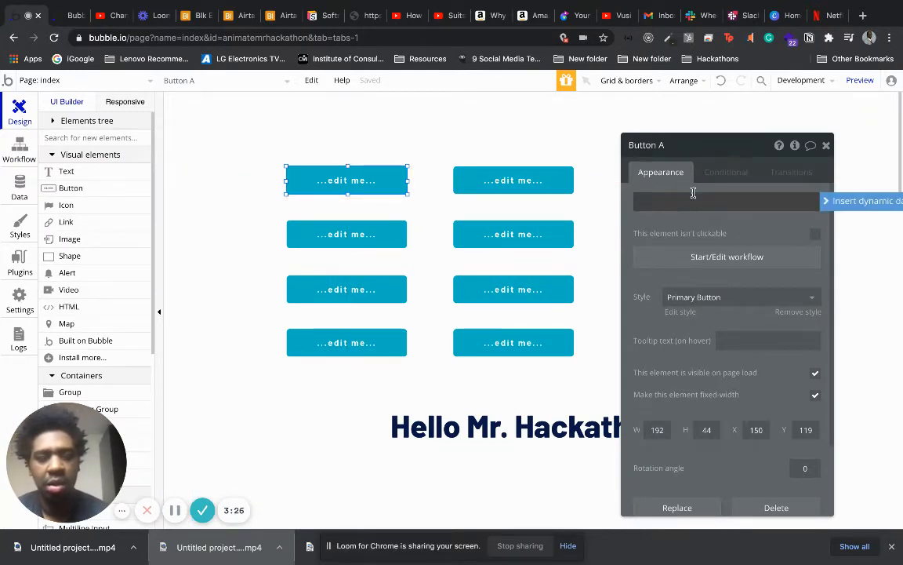
text(Bounce)
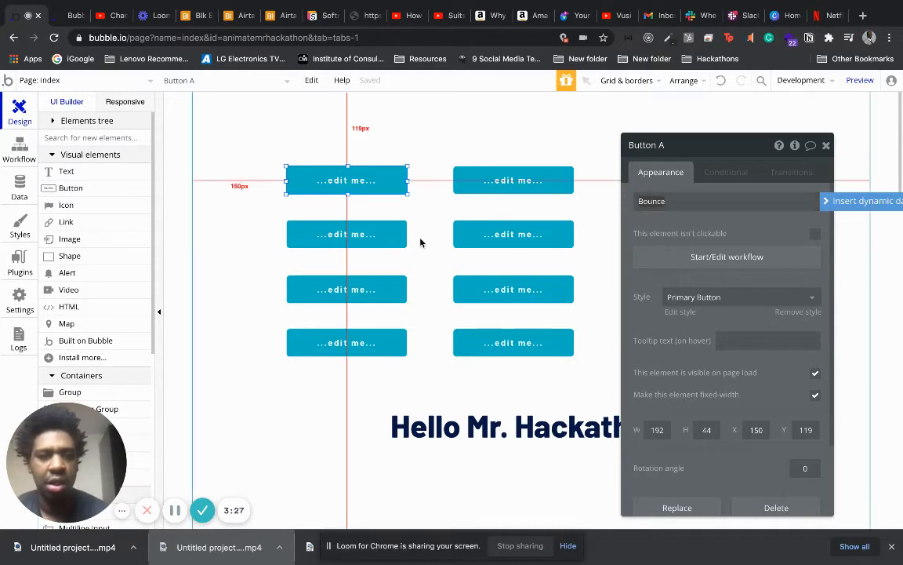
click(374, 235)
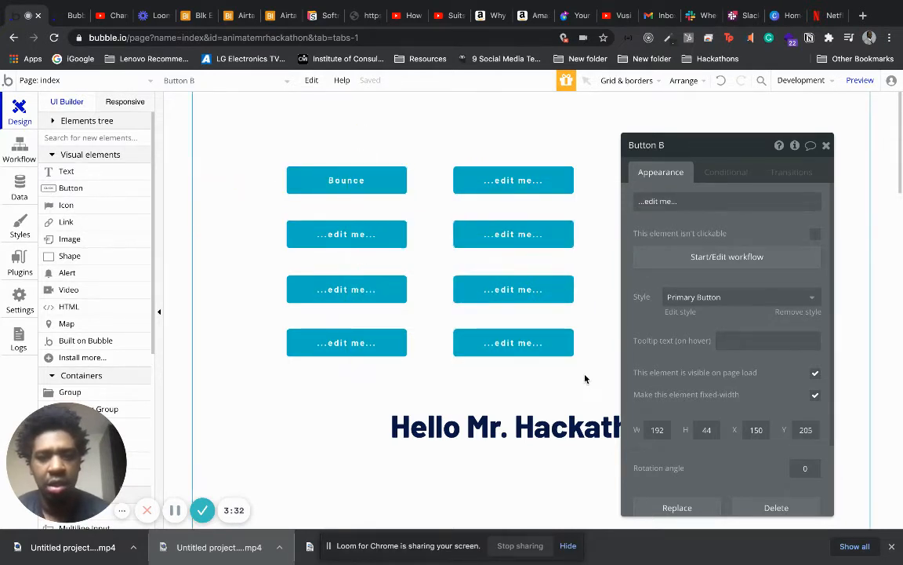
Duplicate the four second-column buttons and place the copies as a third column beside them, level with the existing rows.
drag(586, 377, 509, 161)
click(510, 180)
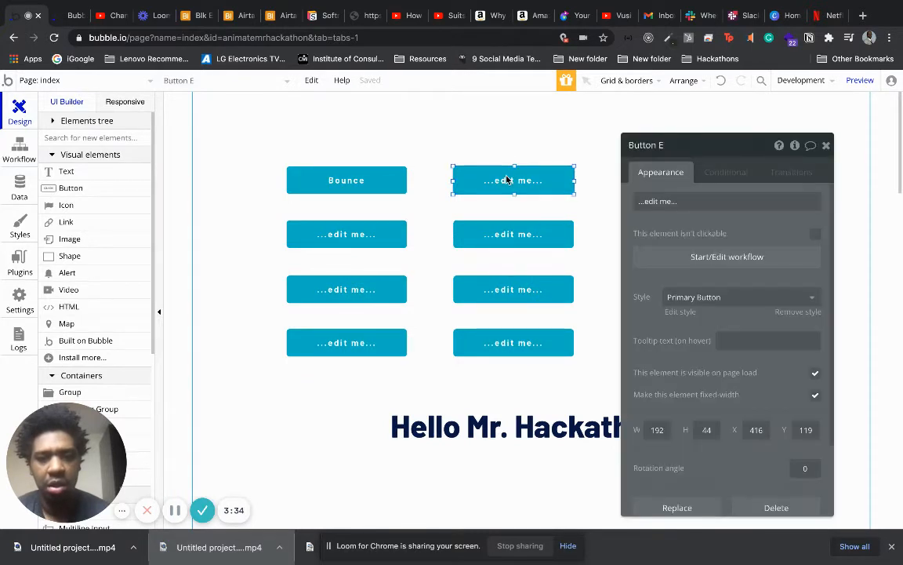
shift+click(495, 235)
shift+click(499, 291)
shift+click(500, 345)
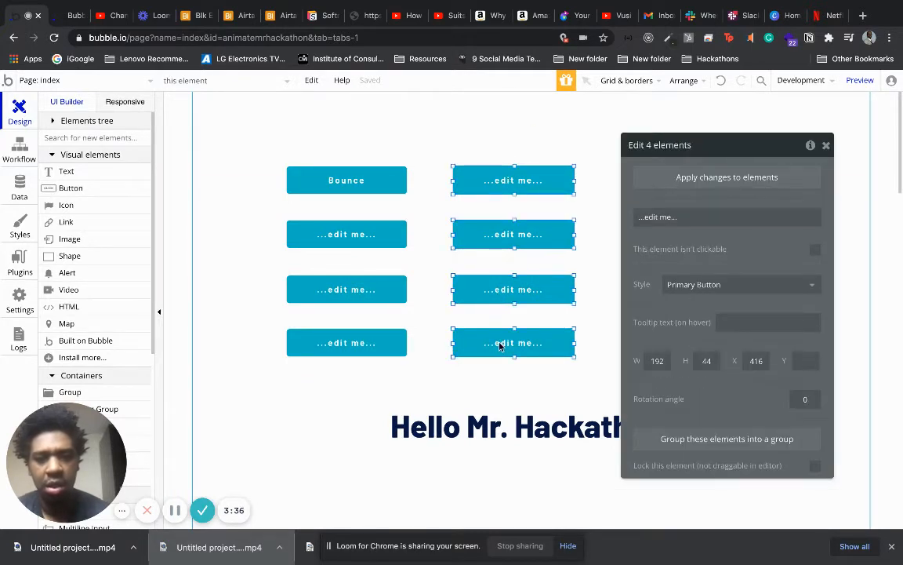
key(super+v)
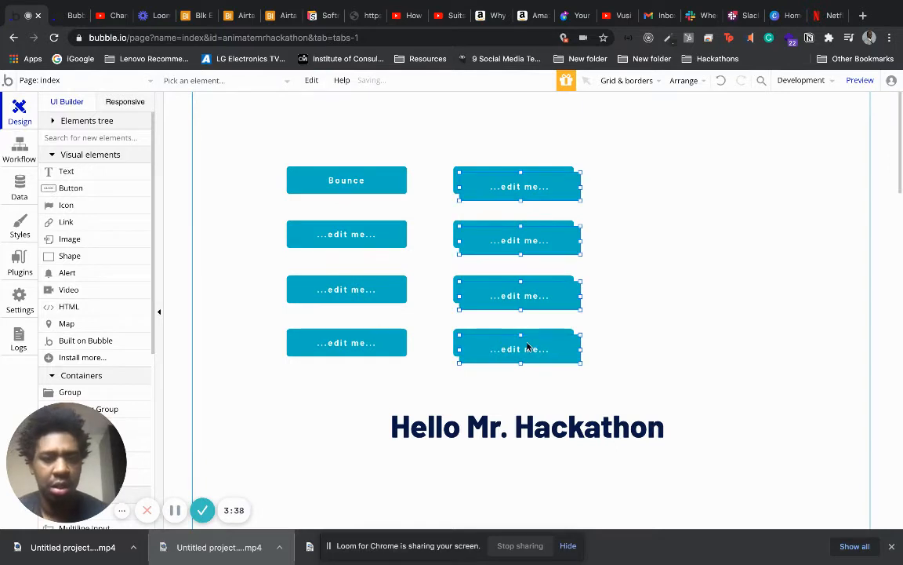
drag(534, 351, 686, 342)
double_click(574, 399)
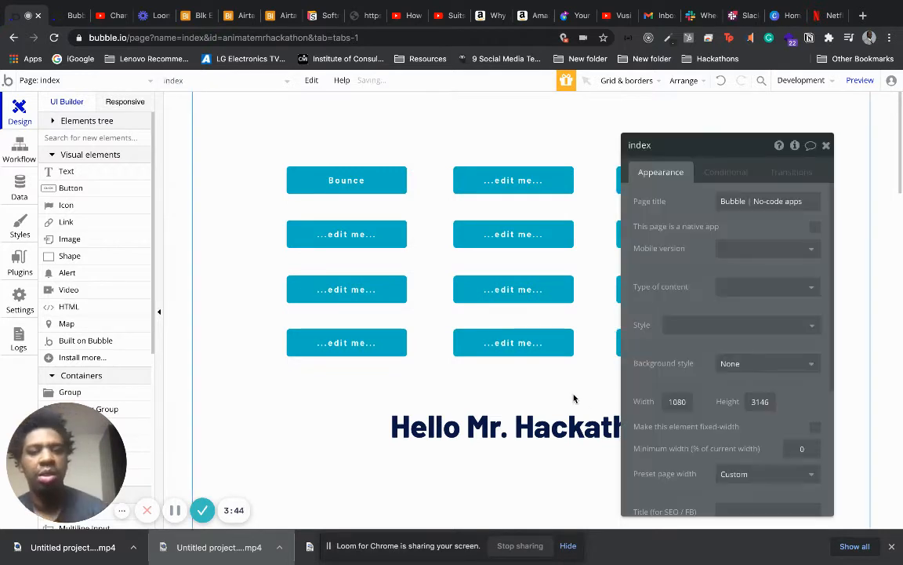
Create a click workflow for the button below Bounce that animates the Hello Mr. Hackathon text with Callout Shake.
double_click(346, 232)
click(758, 256)
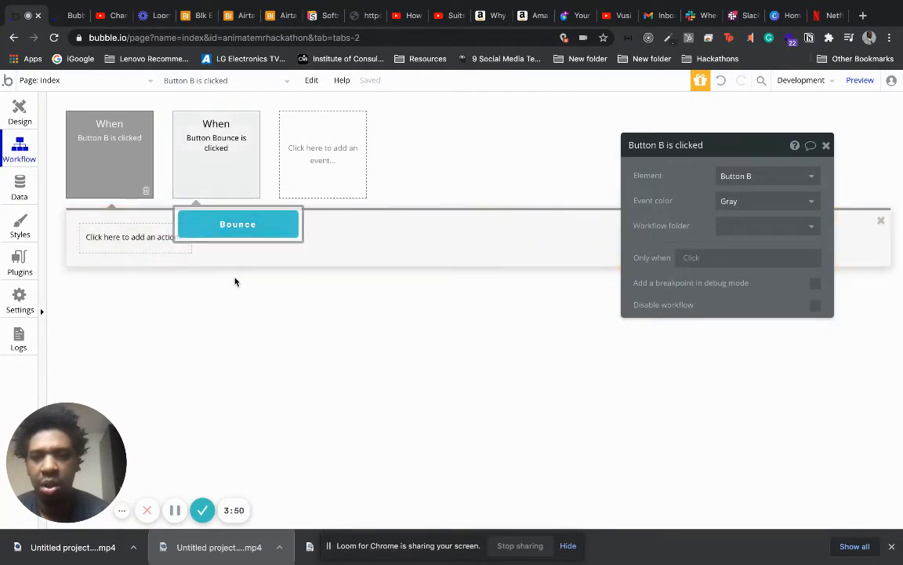
click(173, 246)
mouse_move(157, 407)
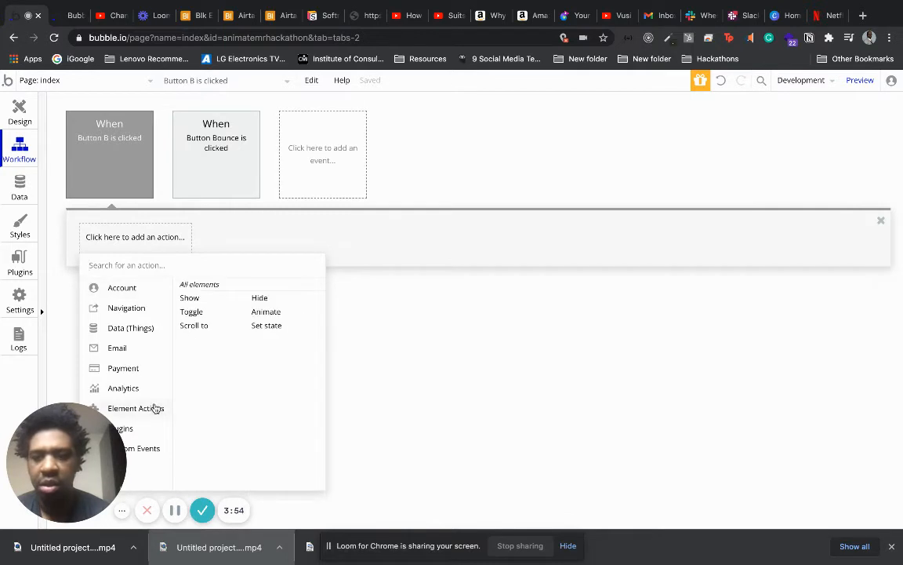
click(266, 313)
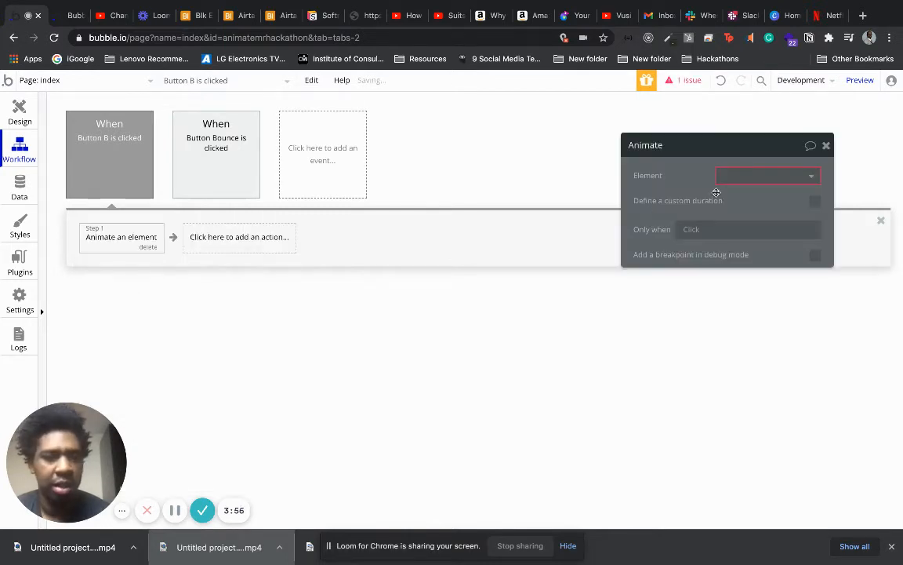
click(733, 176)
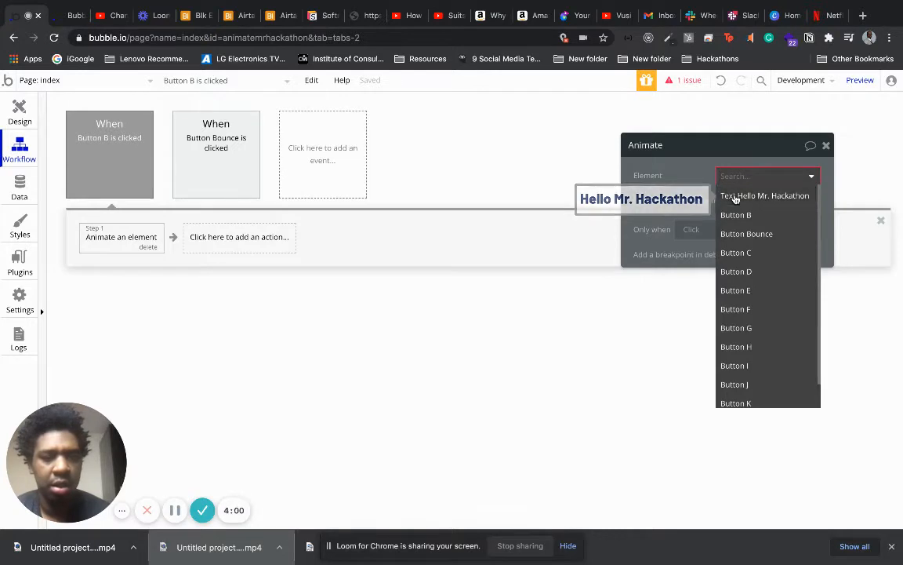
click(735, 197)
click(734, 201)
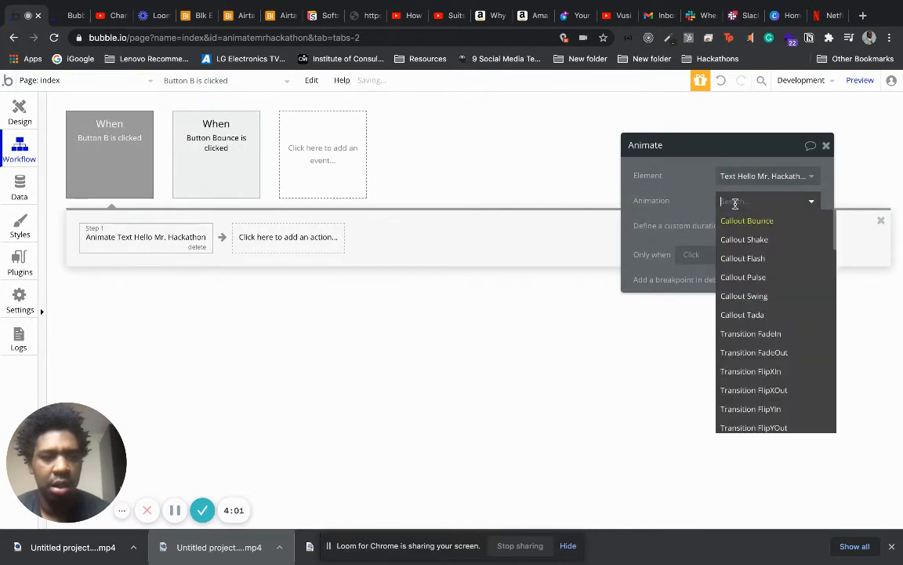
click(757, 240)
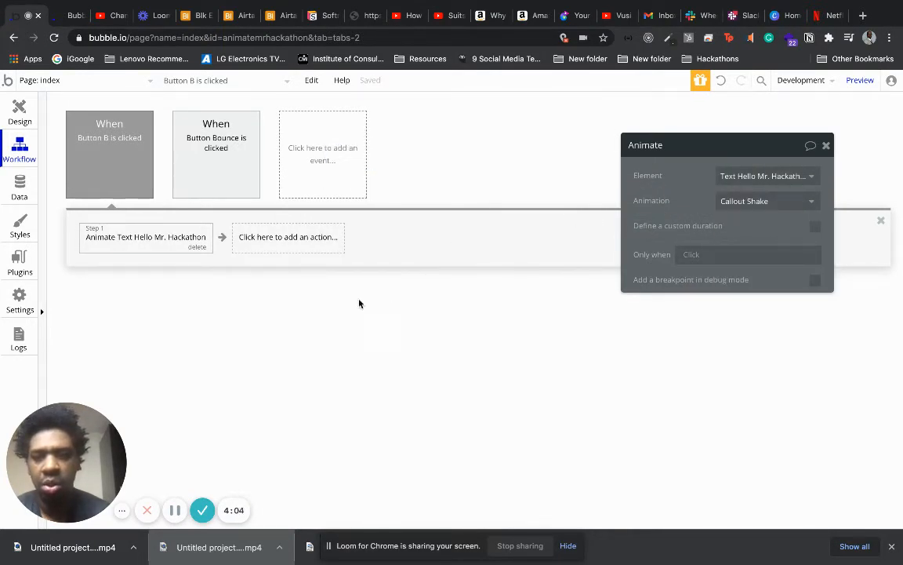
Label the three buttons below Bounce in the first column Shake, Flash and Pulse, in that order.
click(19, 110)
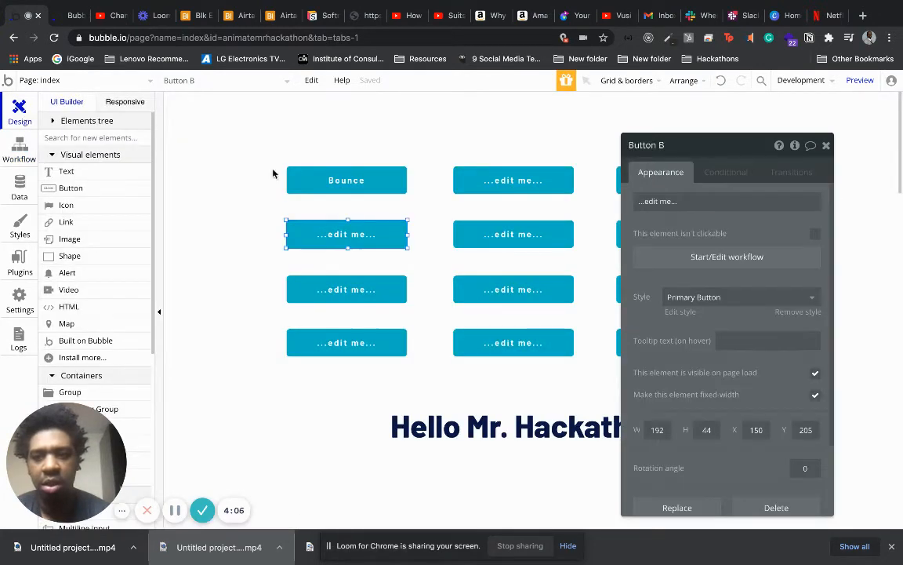
double_click(328, 238)
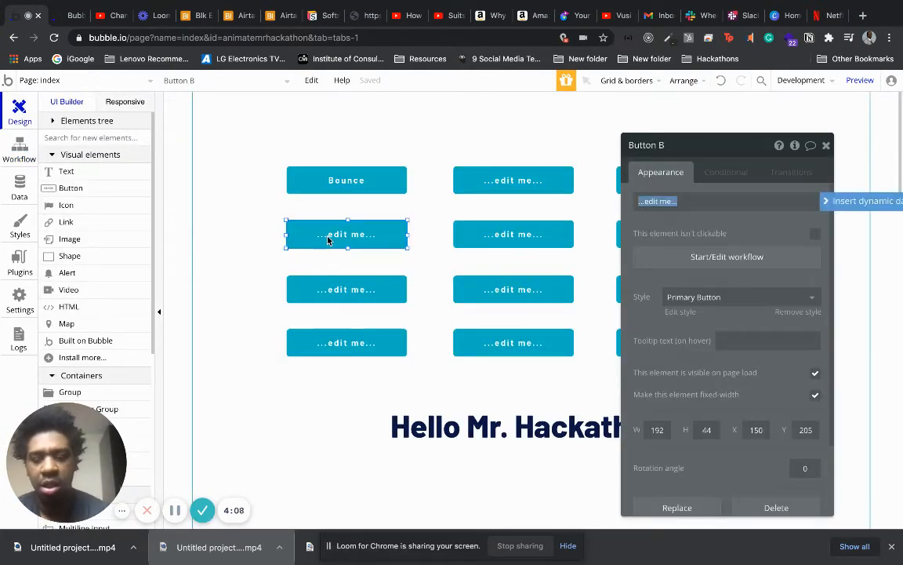
text(Shake)
click(342, 290)
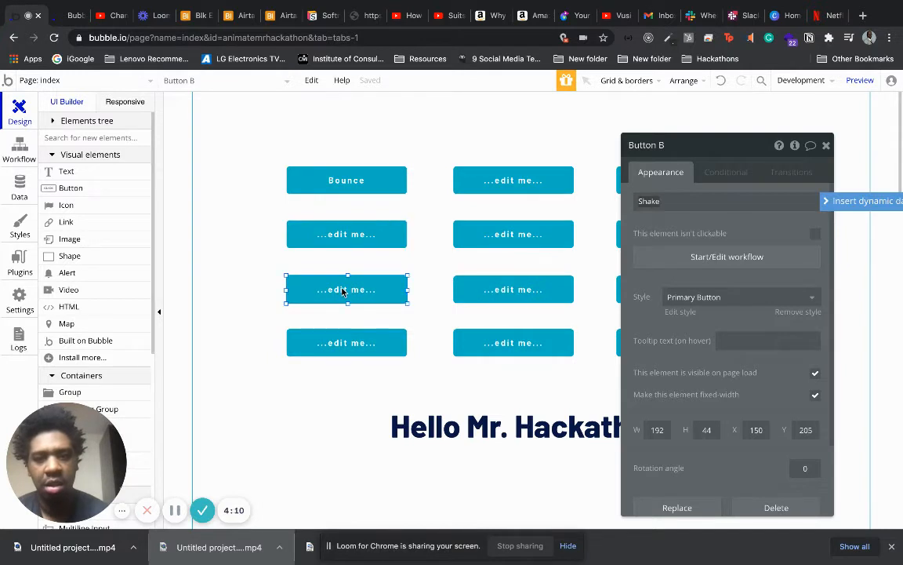
text(Fla)
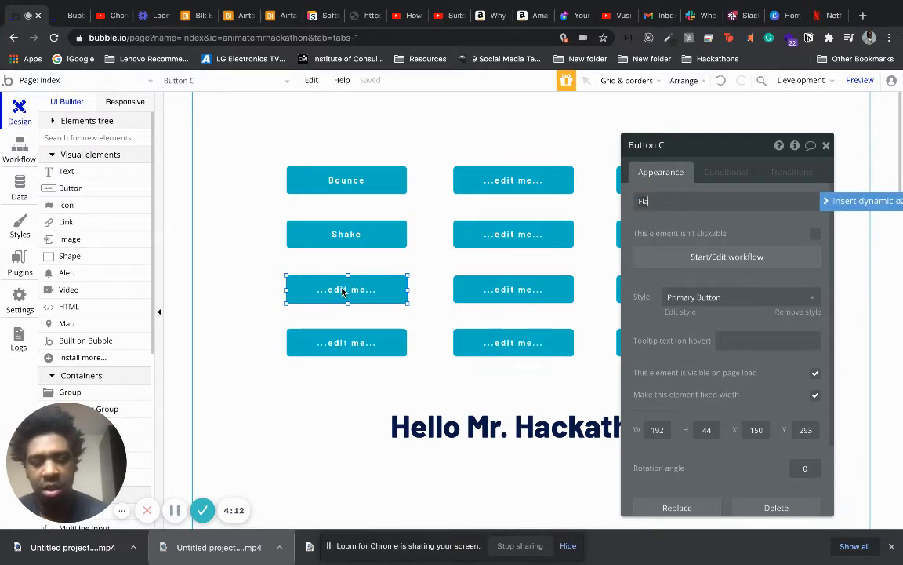
text(sh)
click(355, 343)
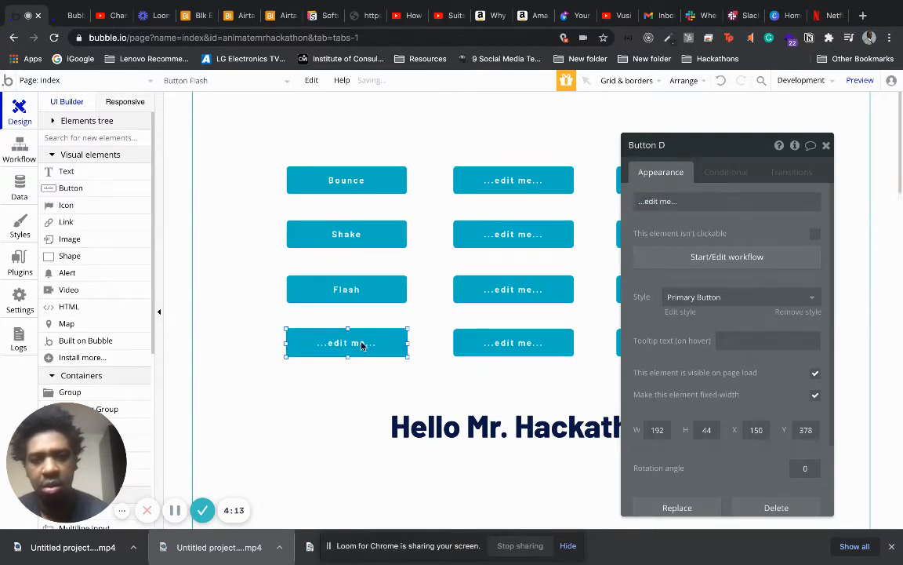
text(Pu)
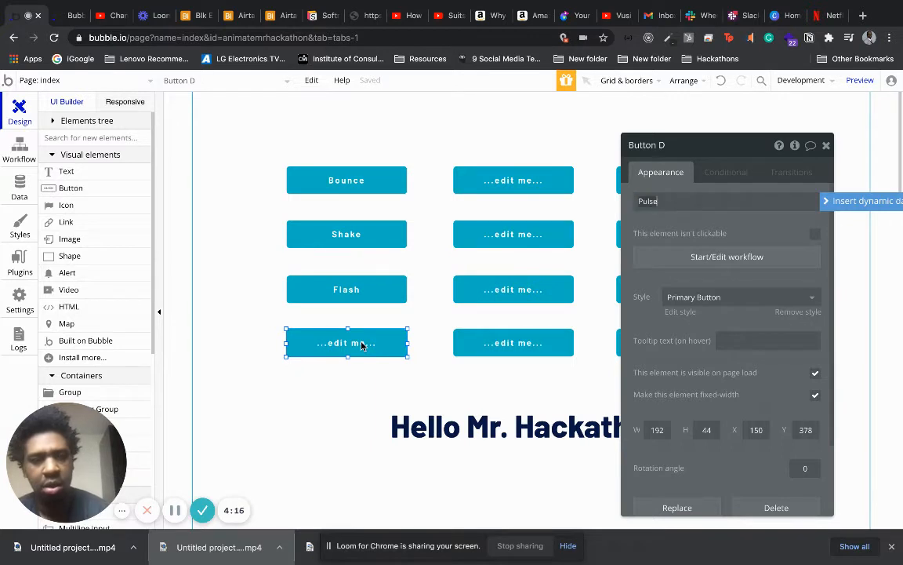
text(lse)
click(362, 345)
click(403, 404)
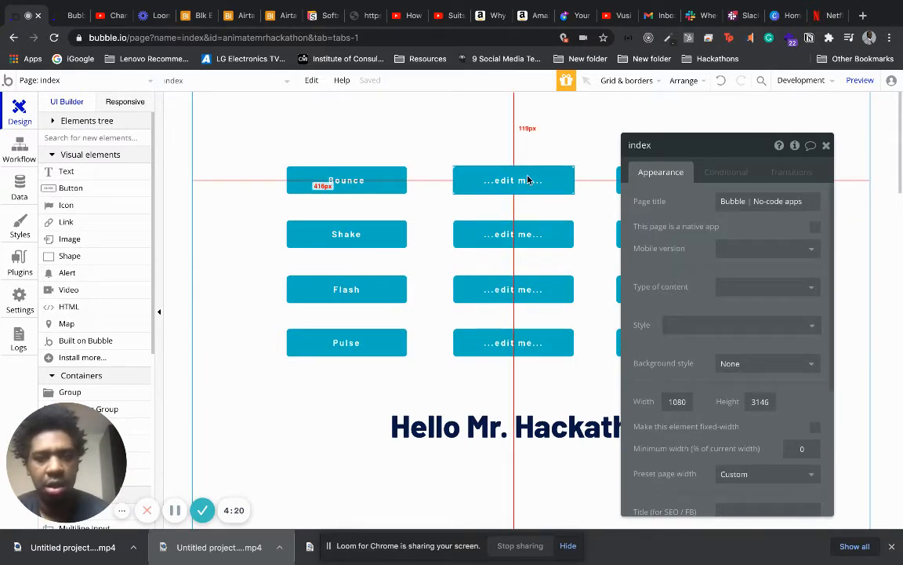
Create a click workflow for the Flash button that animates the Hello Mr. Hackathon text with Callout Flash.
click(359, 294)
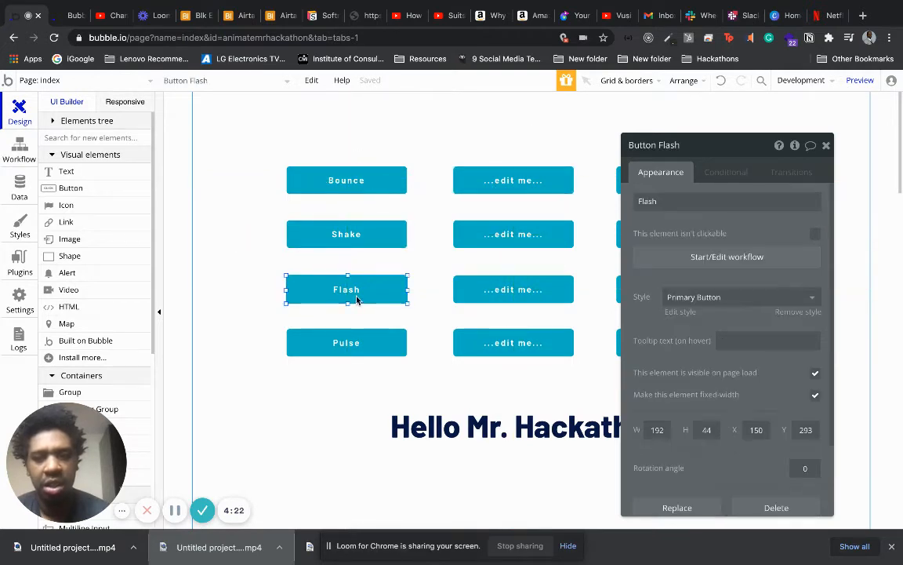
click(750, 259)
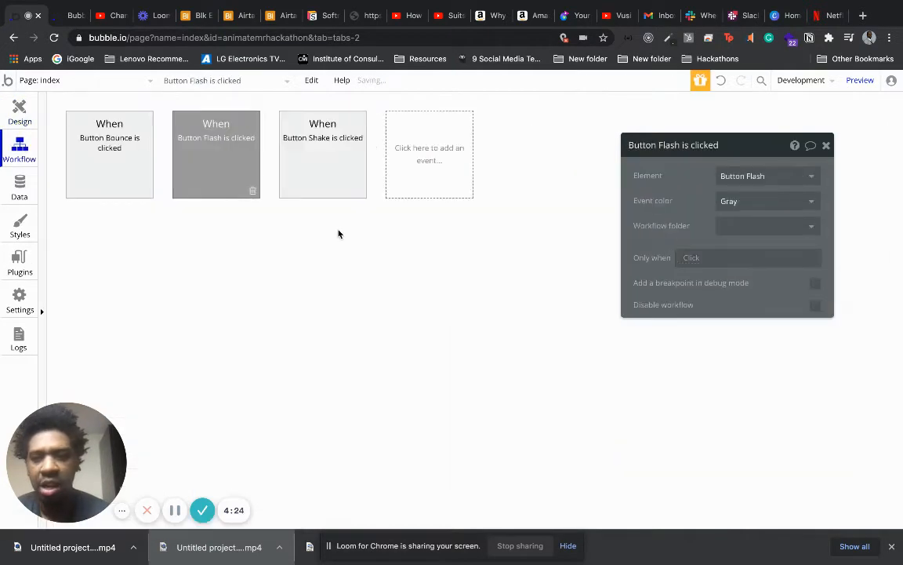
click(102, 229)
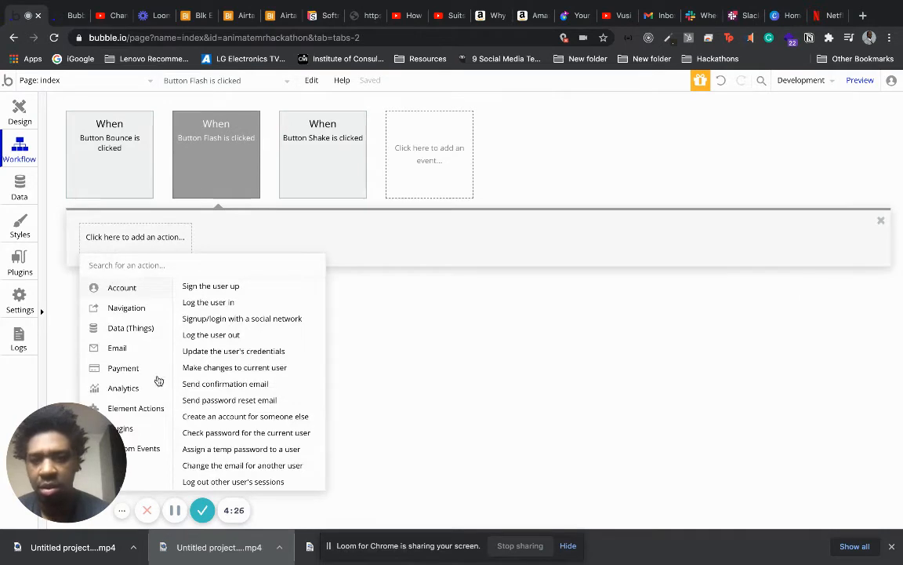
mouse_move(159, 408)
click(286, 313)
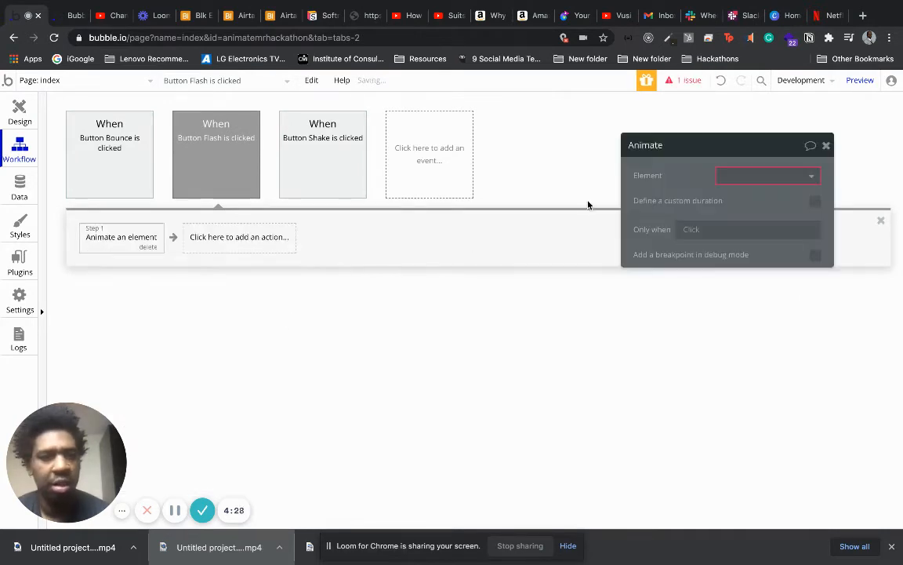
click(745, 176)
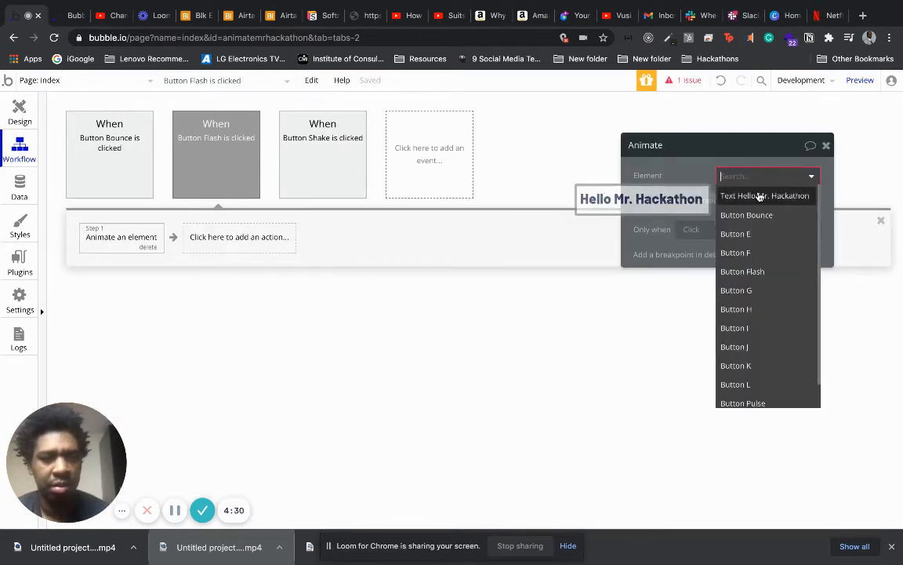
click(755, 196)
click(754, 201)
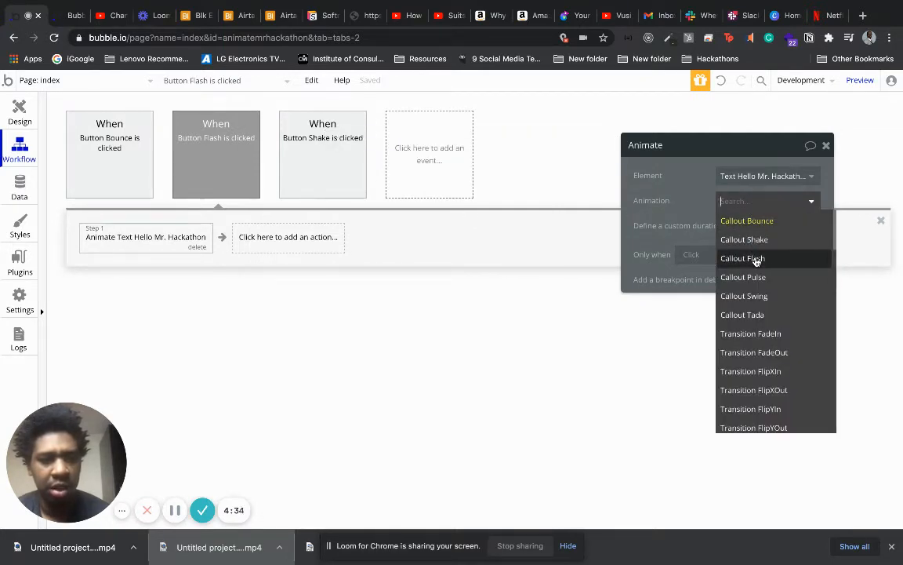
click(756, 259)
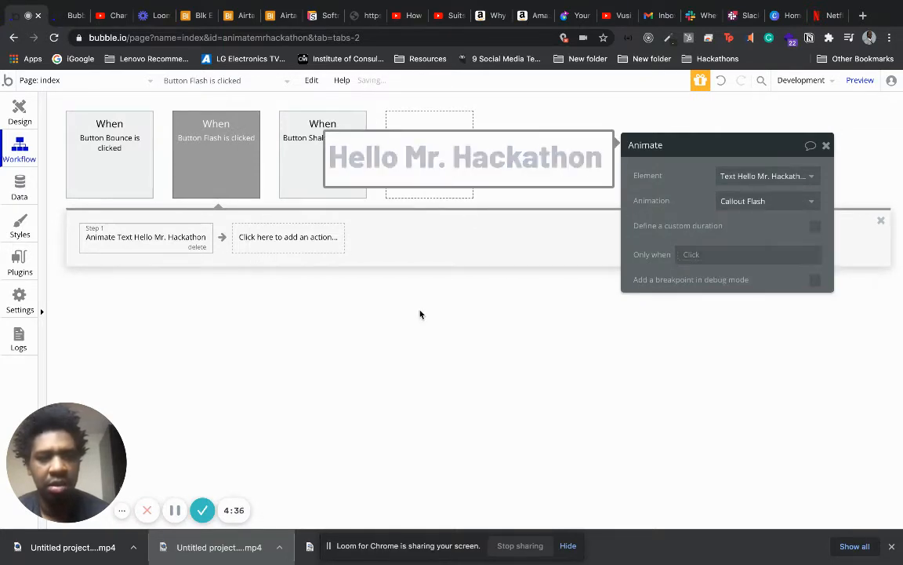
Label the upper three buttons of the second column Swing, Tada and FadeIn, in that order.
click(25, 116)
click(515, 180)
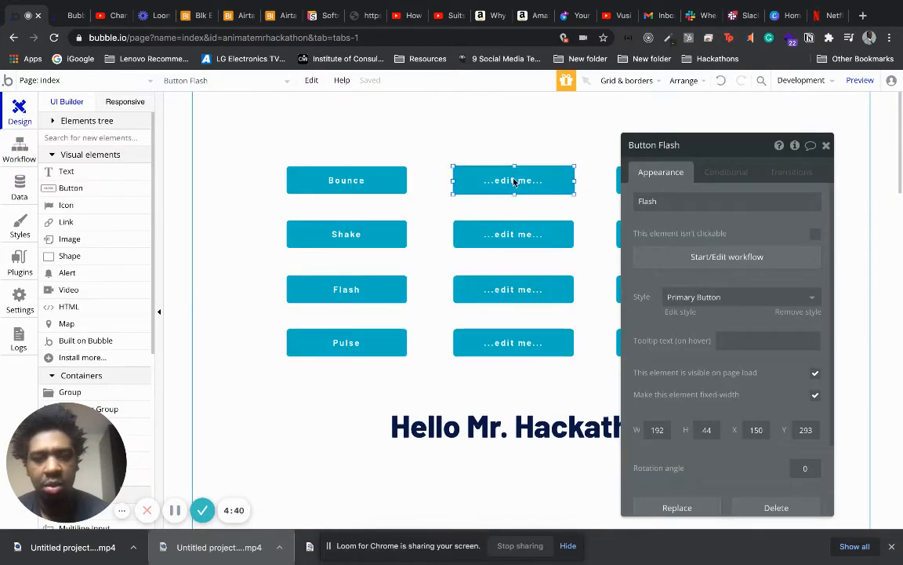
text(Swing)
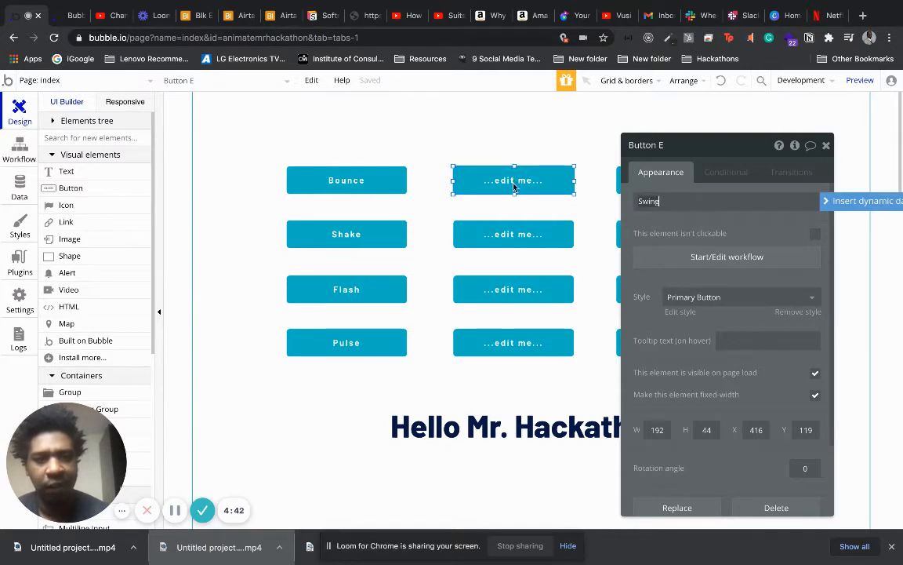
click(511, 233)
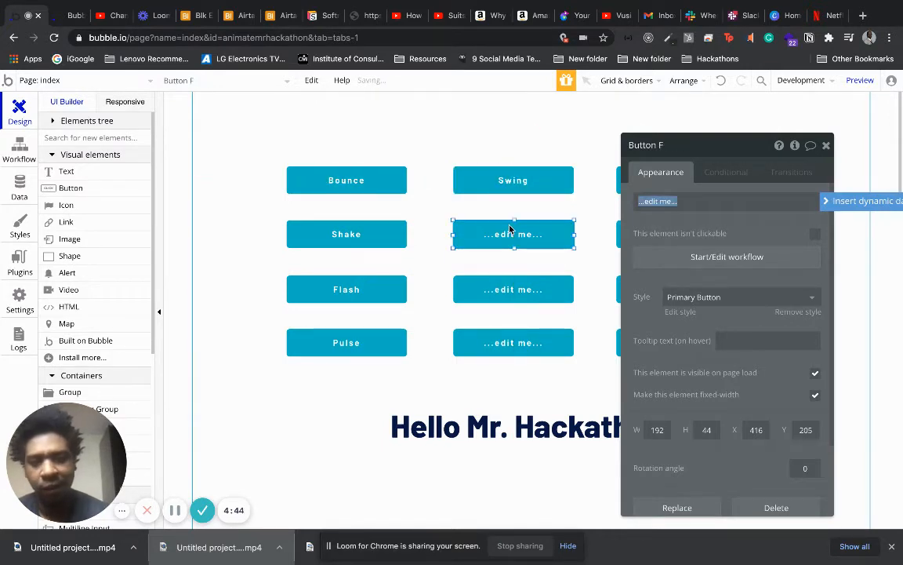
text(Tasa)
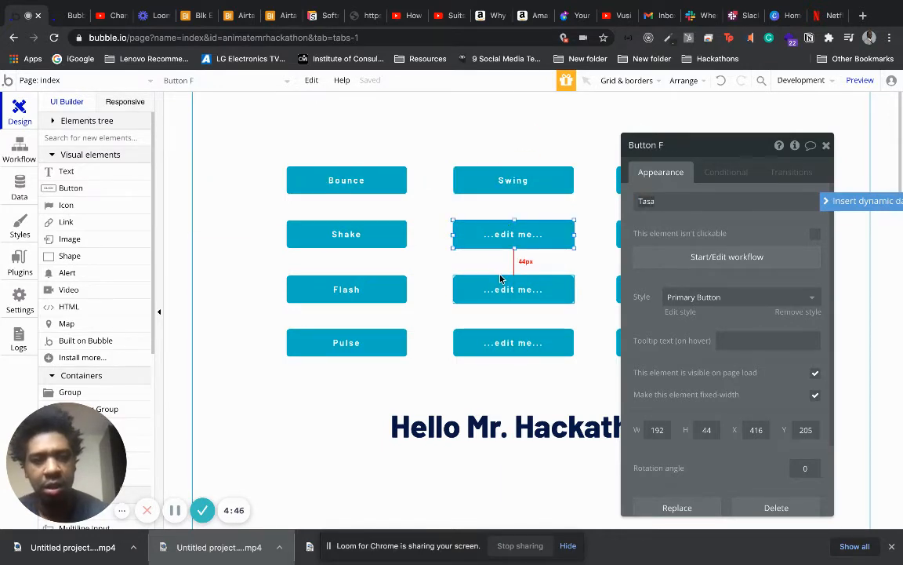
key(BackSpace)
key(BackSpace)
text(da)
click(513, 290)
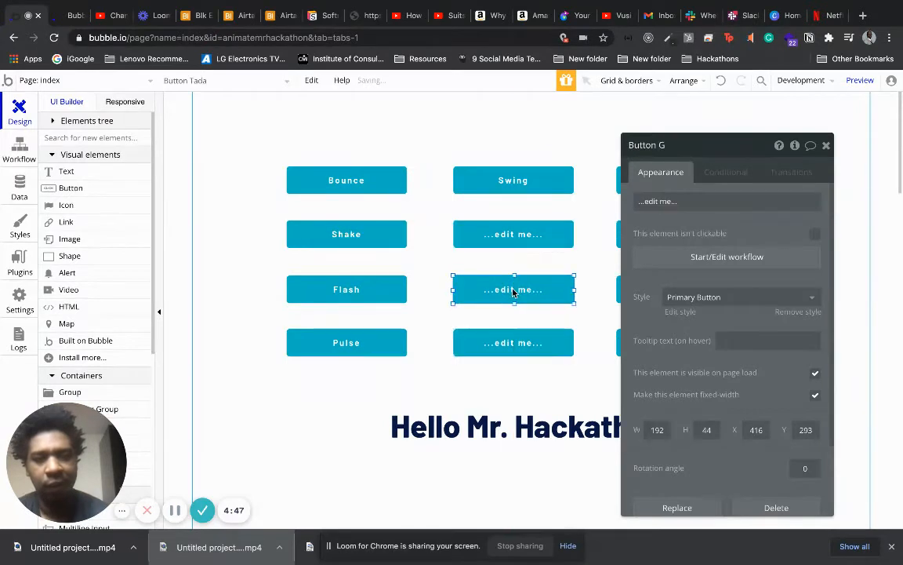
text(Fade)
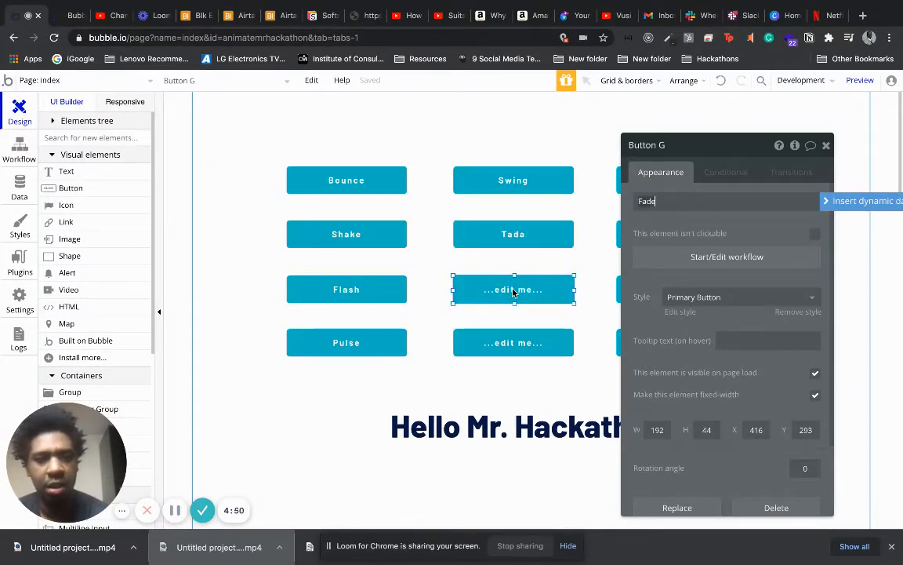
text(In)
click(496, 366)
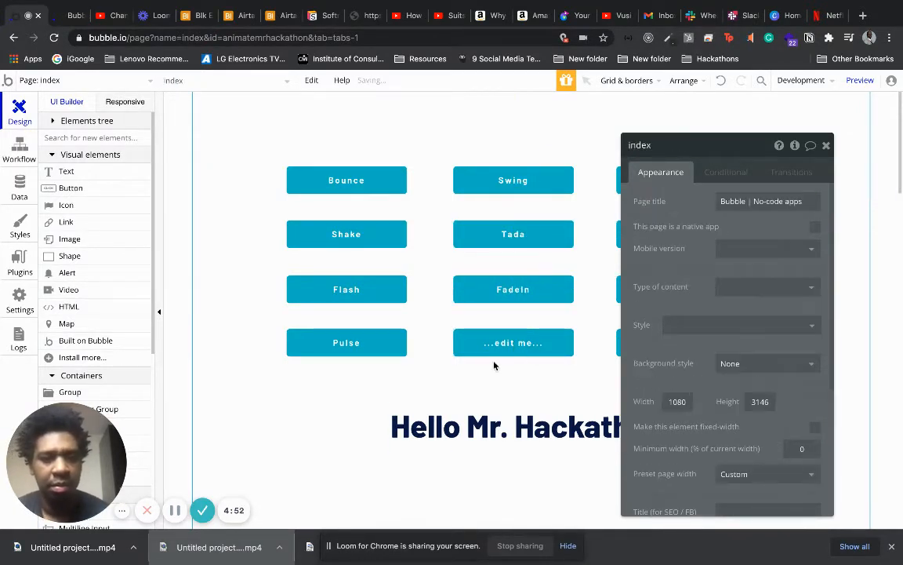
Create a click workflow for the Pulse button that animates the Hello Mr. Hackathon text with Callout Pulse.
click(347, 344)
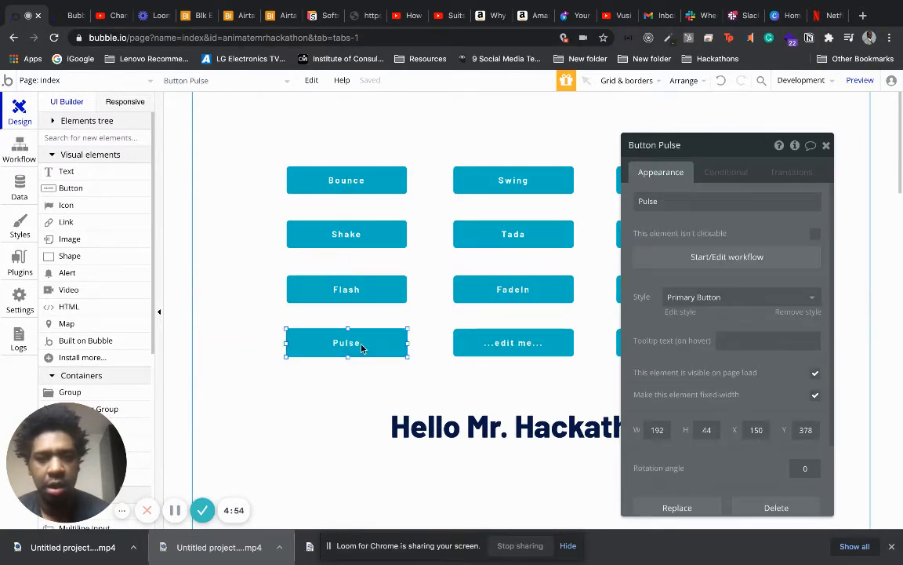
click(723, 258)
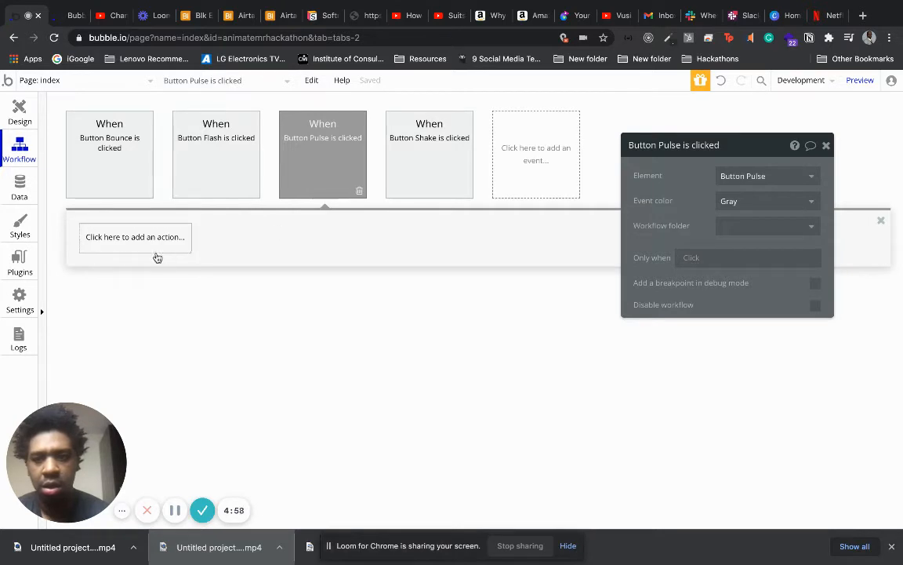
click(149, 246)
mouse_move(157, 414)
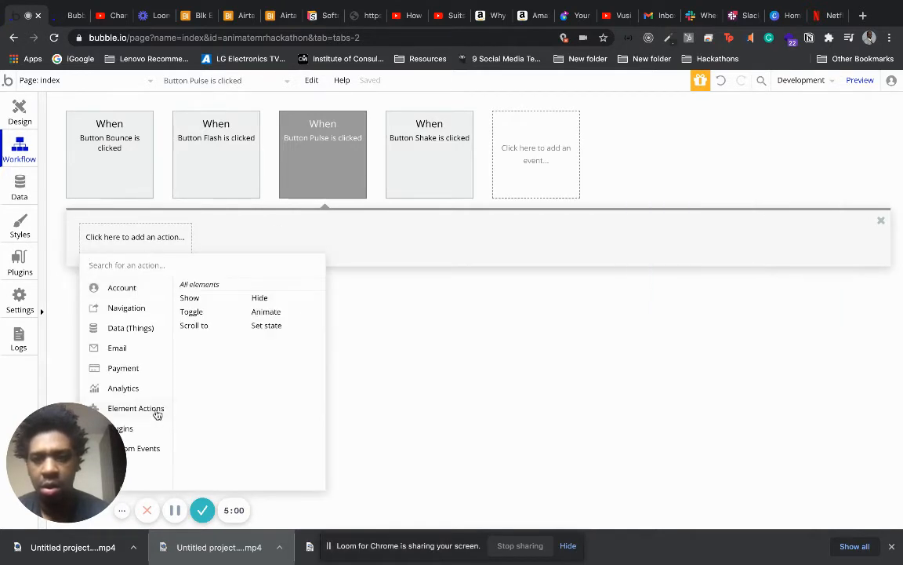
click(266, 311)
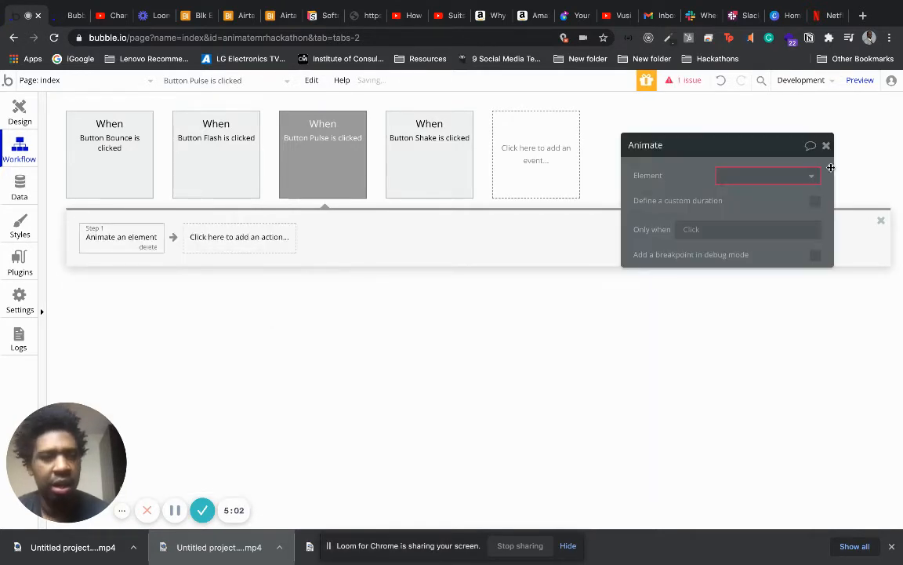
click(779, 174)
click(776, 195)
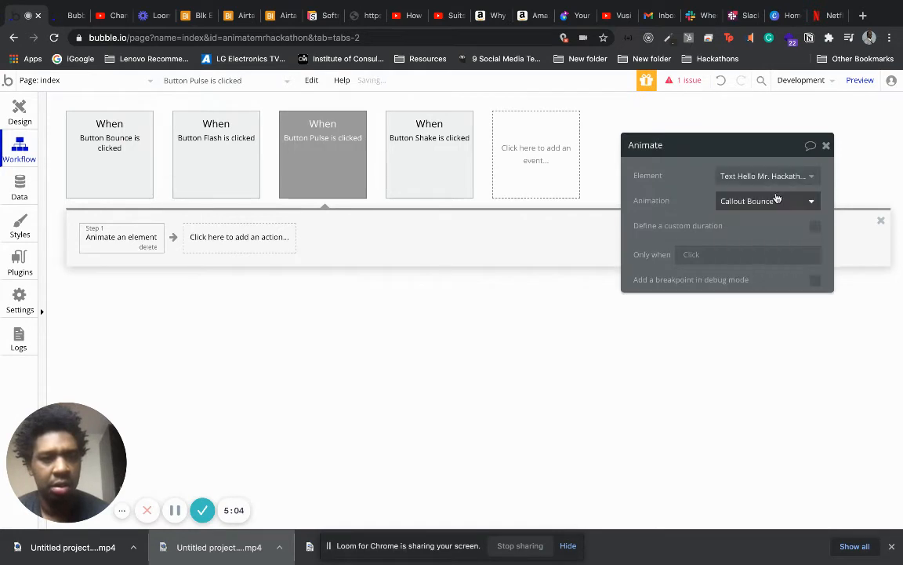
click(766, 202)
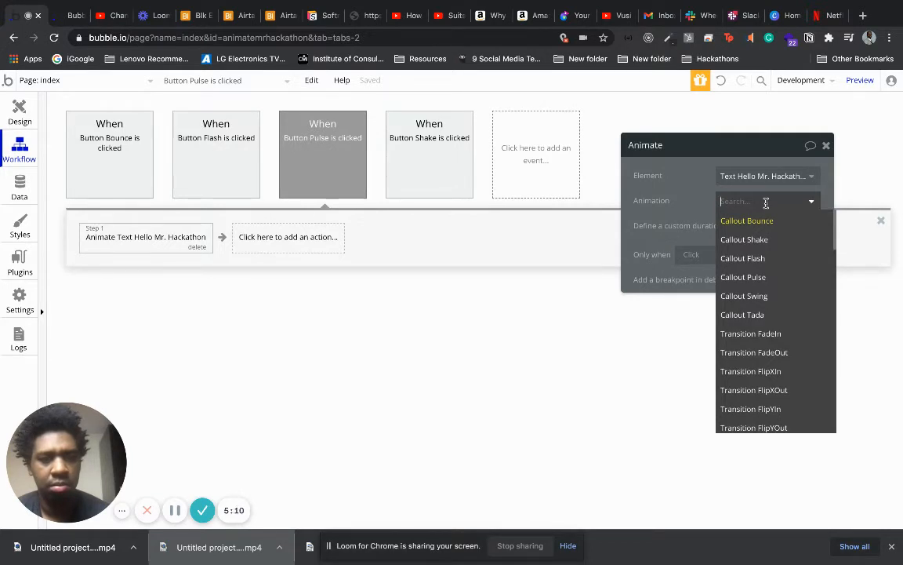
click(770, 280)
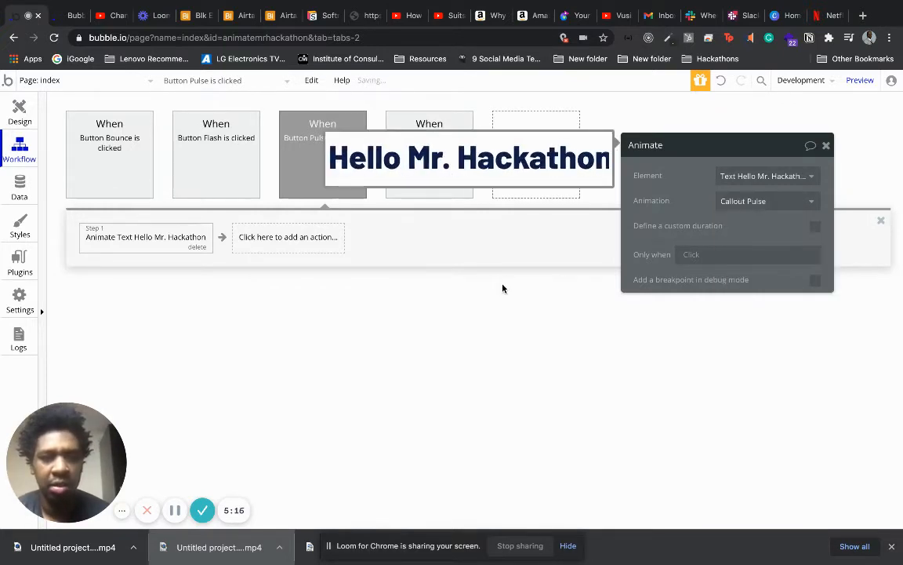
Return to the page design and label the lowest button of the second column FadeOut.
click(19, 110)
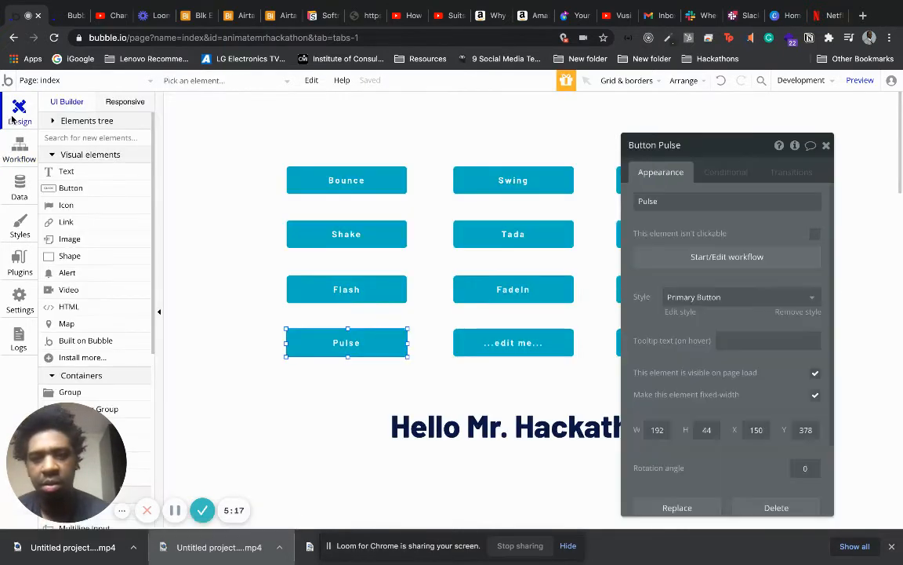
click(520, 346)
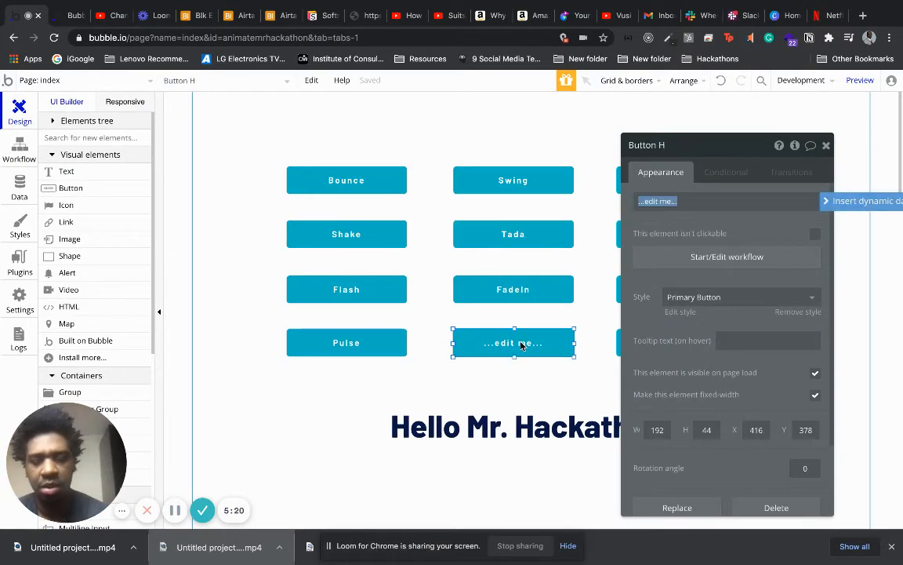
text(FadeOut)
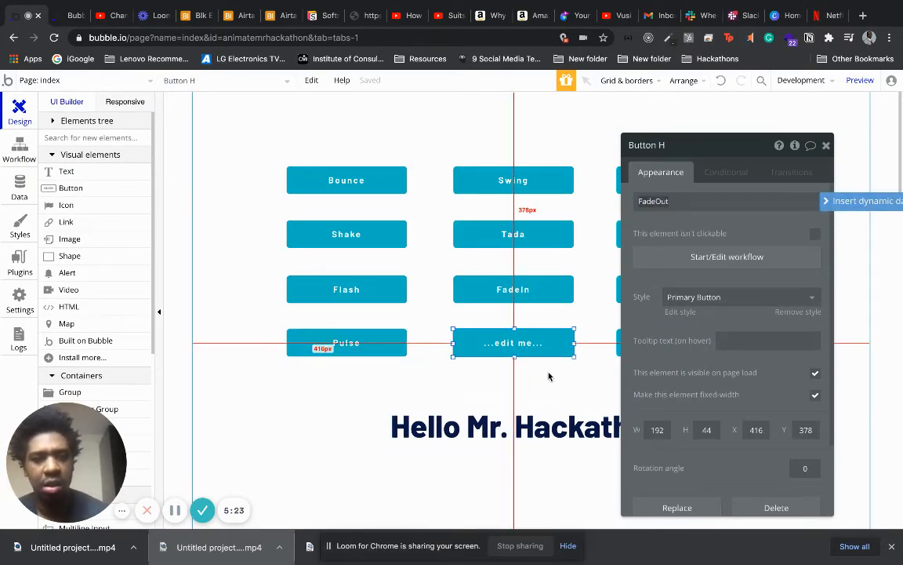
click(576, 317)
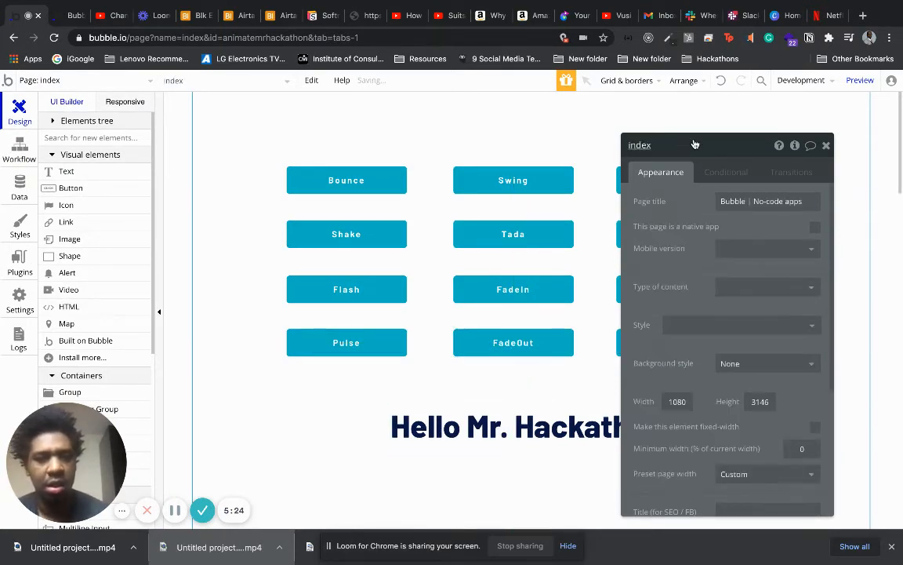
Label the upper two buttons of the third column FadeXIn and FadeXOut, in that order.
click(650, 181)
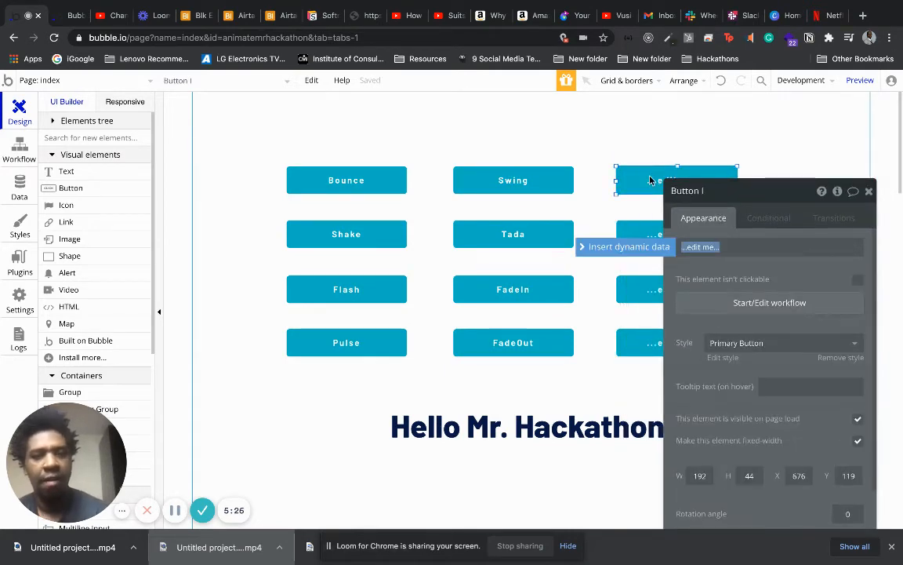
text(FadeXiN)
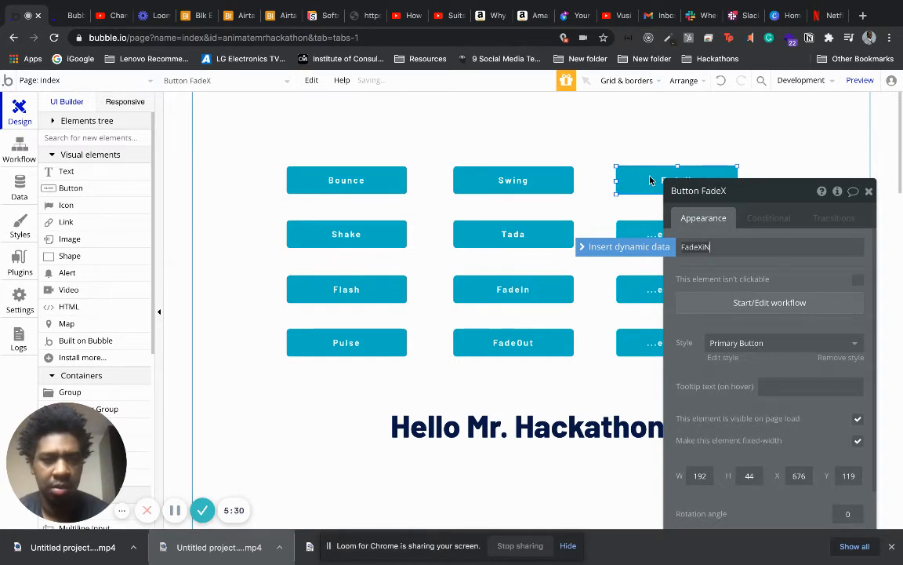
key(BackSpace)
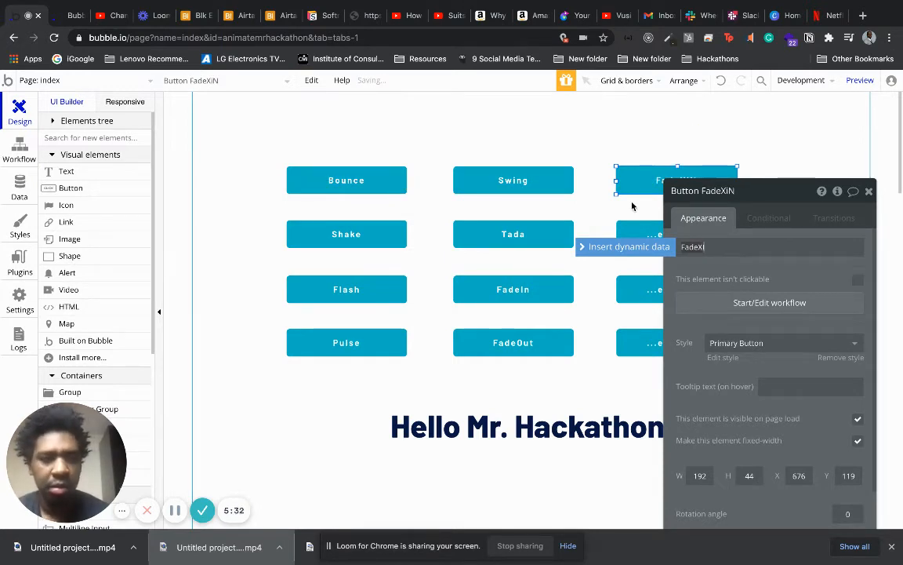
text(n)
click(656, 232)
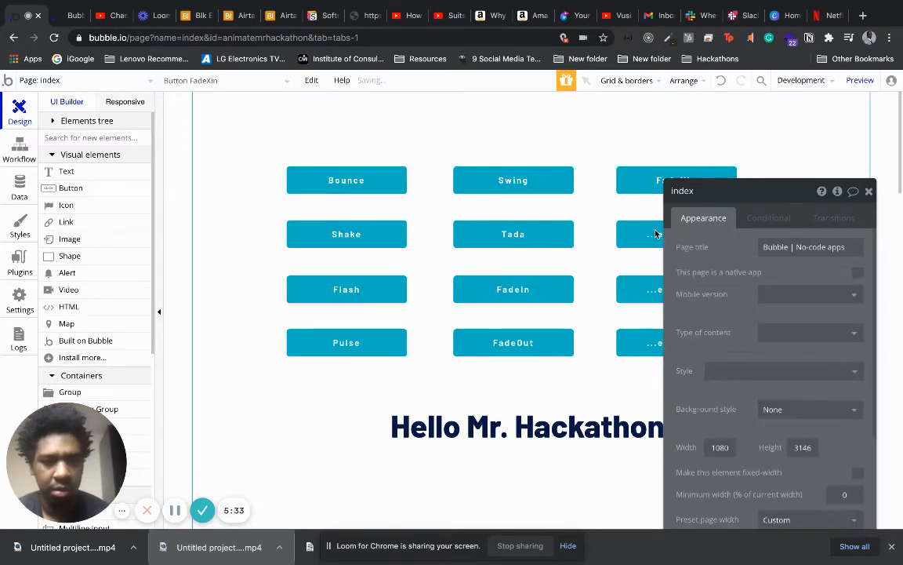
text(D)
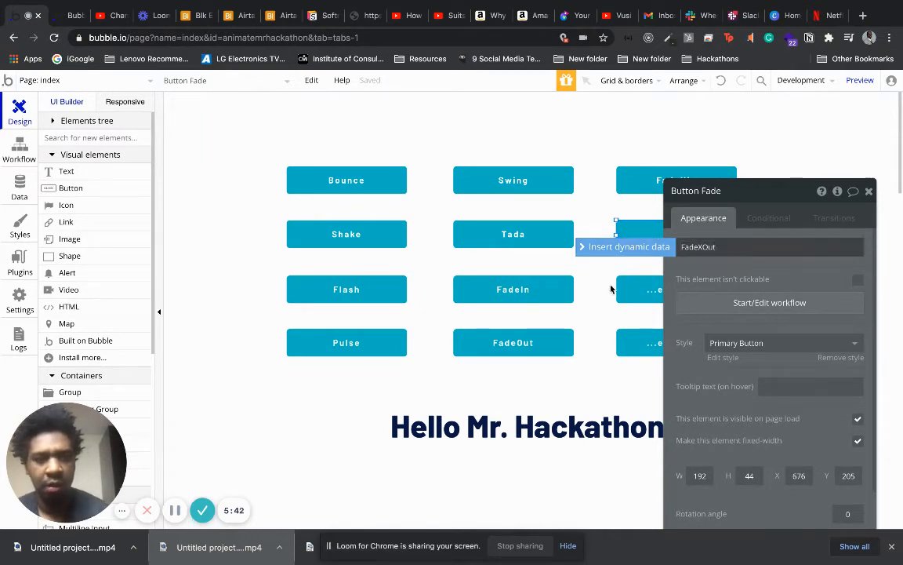
click(564, 389)
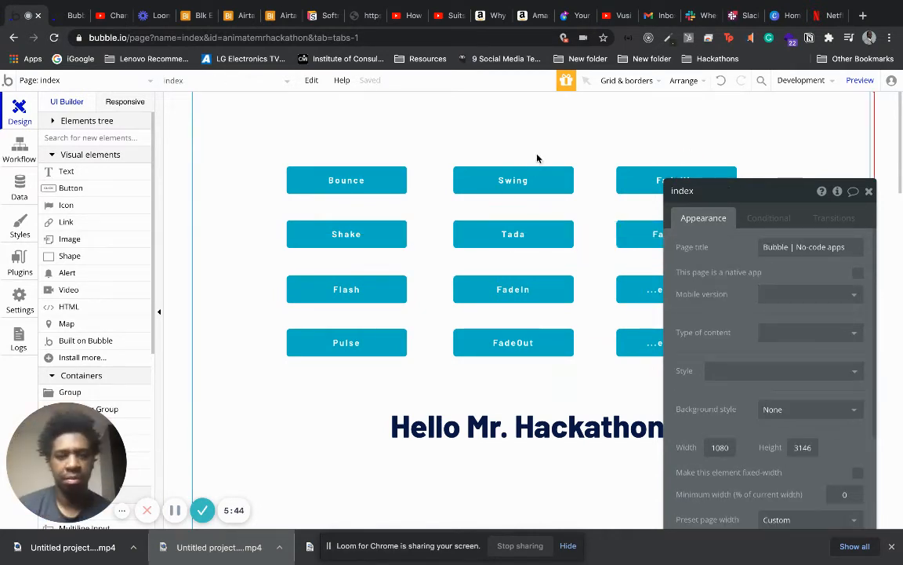
Create a click workflow for the Swing button that animates the Hello Mr. Hackathon text with Callout Swing.
click(510, 182)
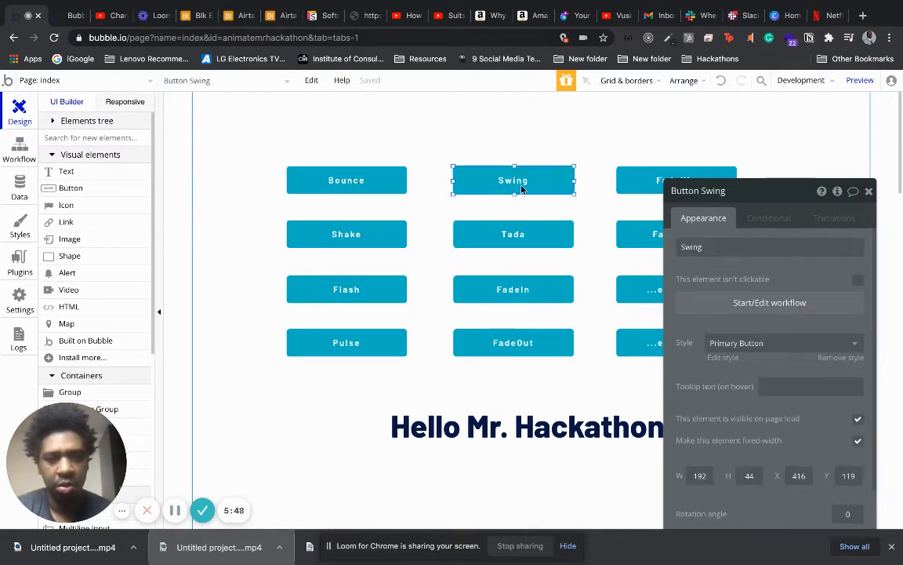
click(730, 302)
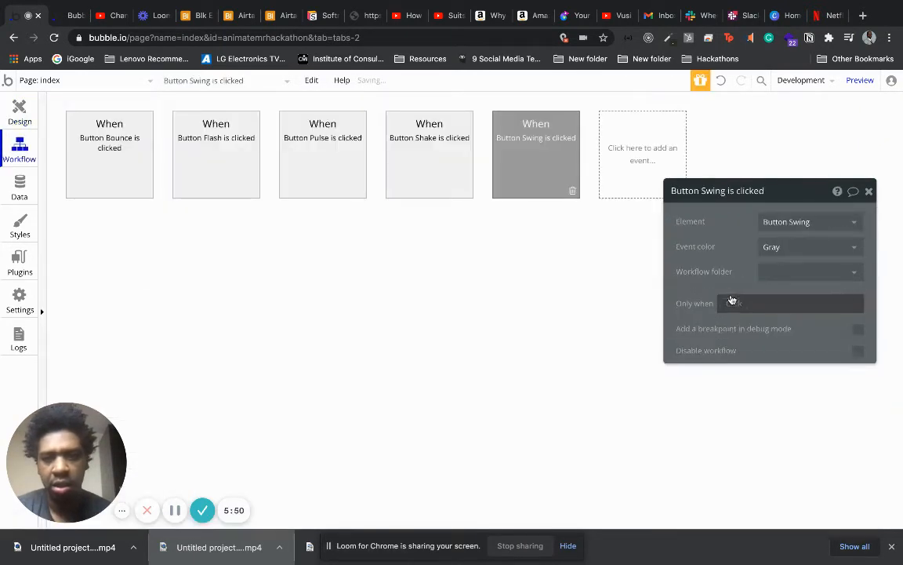
click(163, 246)
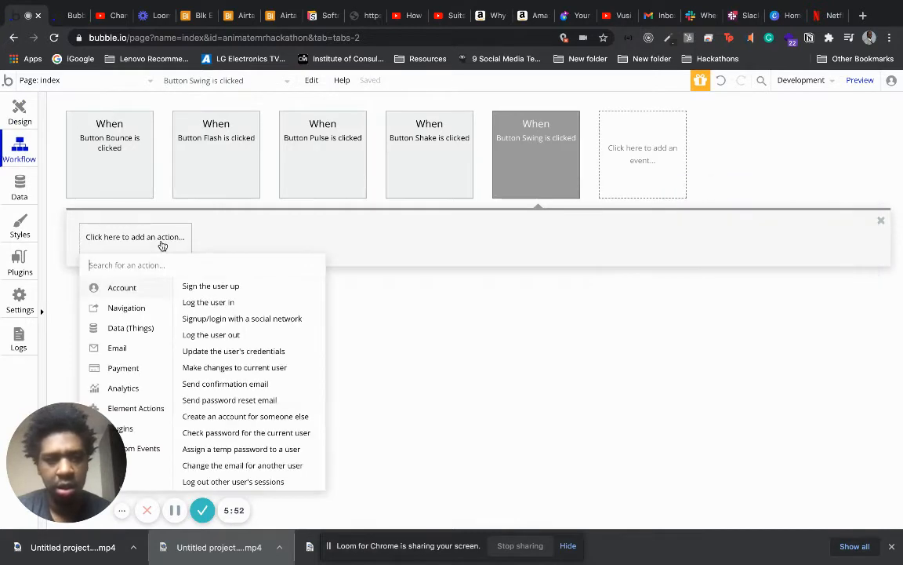
mouse_move(133, 408)
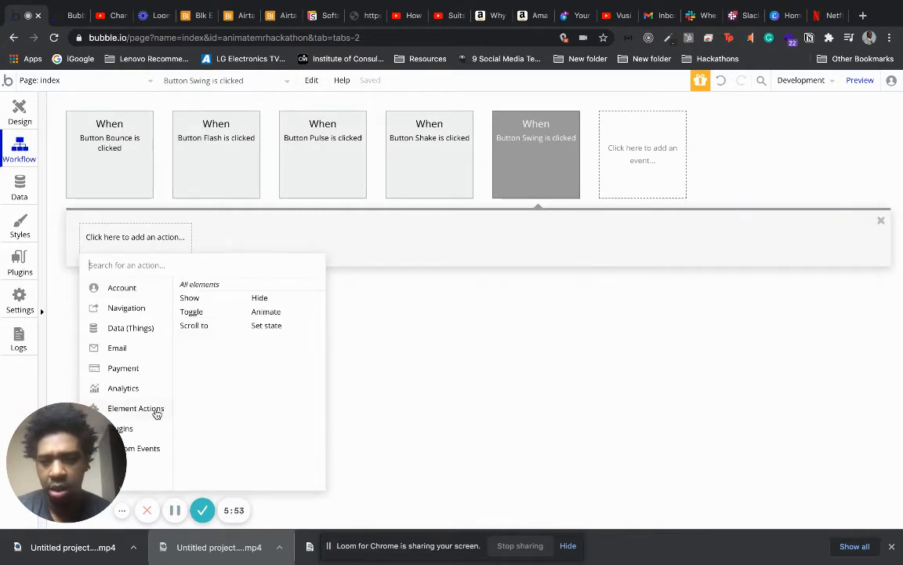
click(266, 311)
click(777, 222)
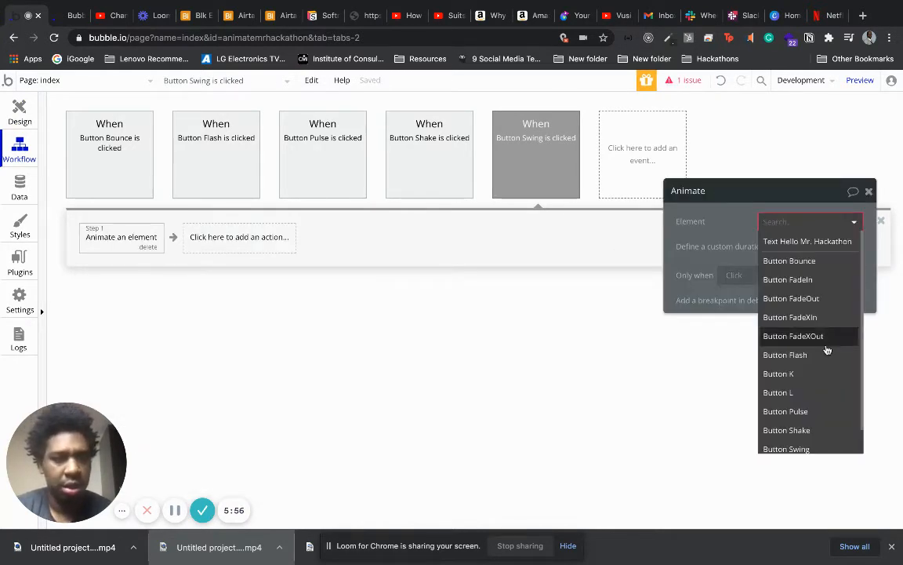
click(833, 241)
click(822, 247)
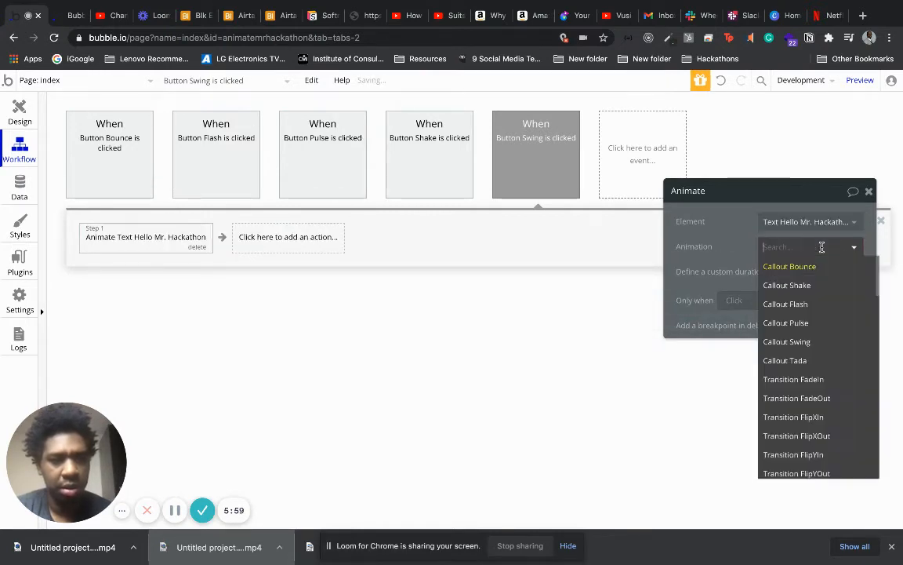
click(812, 341)
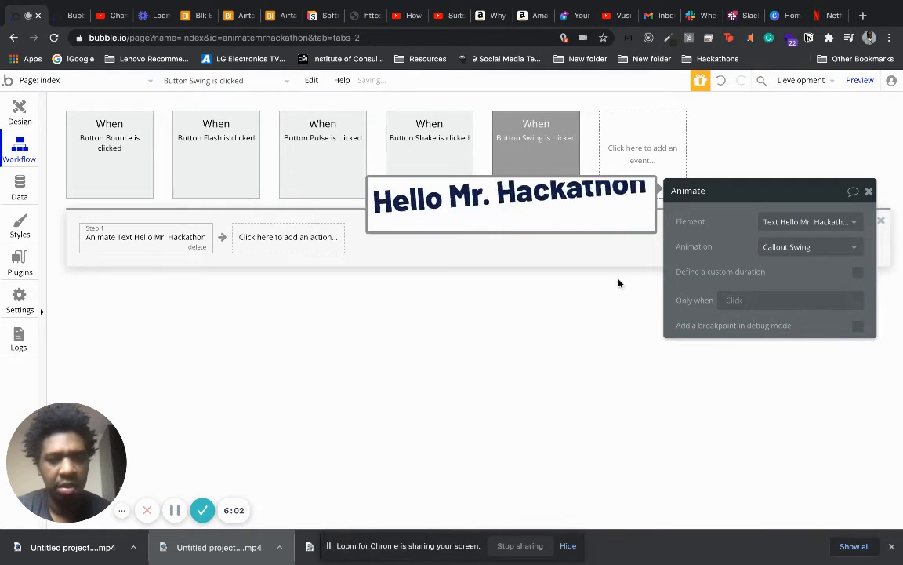
click(639, 132)
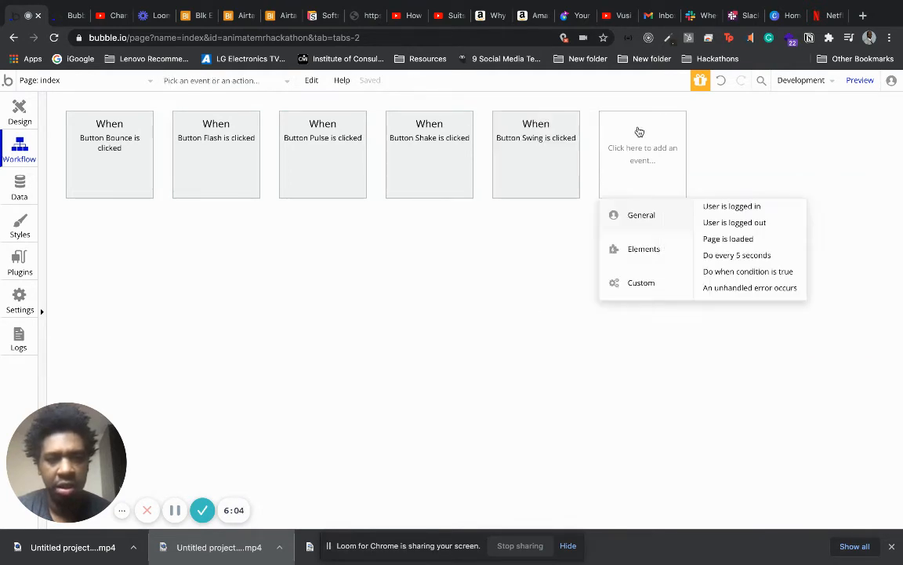
click(453, 239)
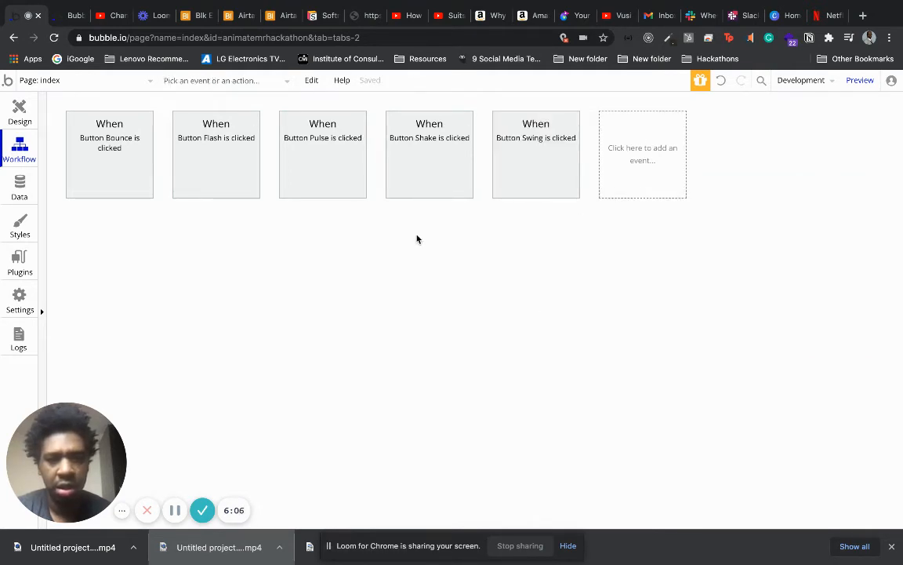
Return to the page design and give the Tada button a click workflow animating the Hello Mr. Hackathon text with Callout Tada.
click(20, 110)
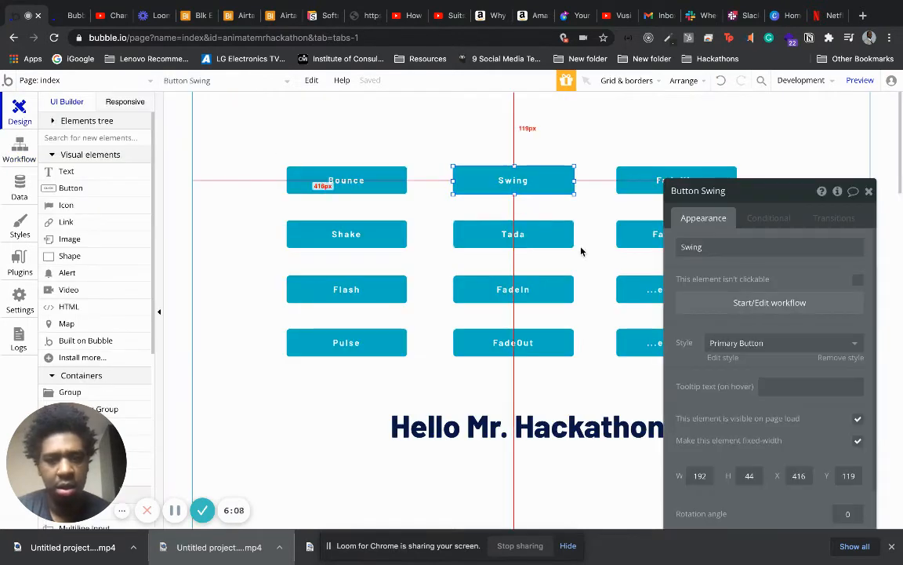
click(549, 234)
click(759, 305)
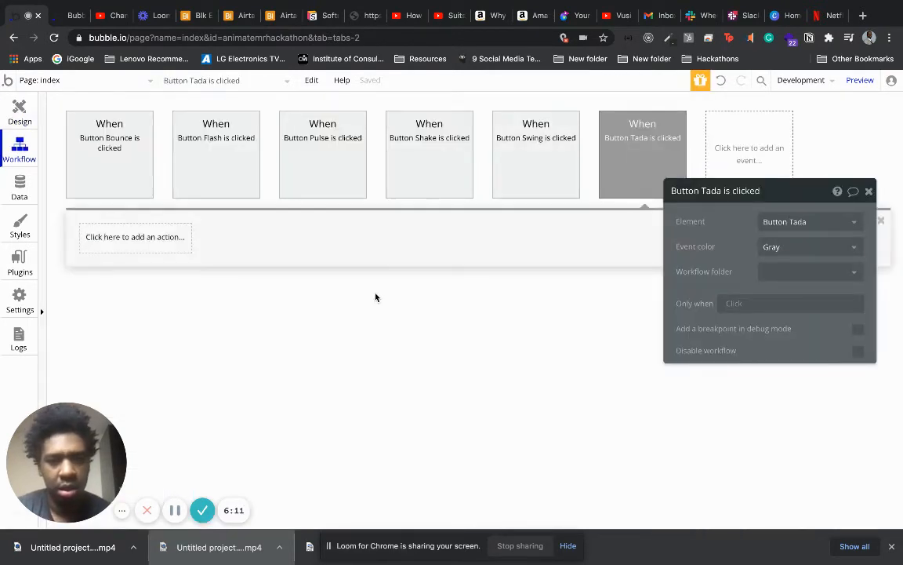
click(153, 235)
mouse_move(154, 418)
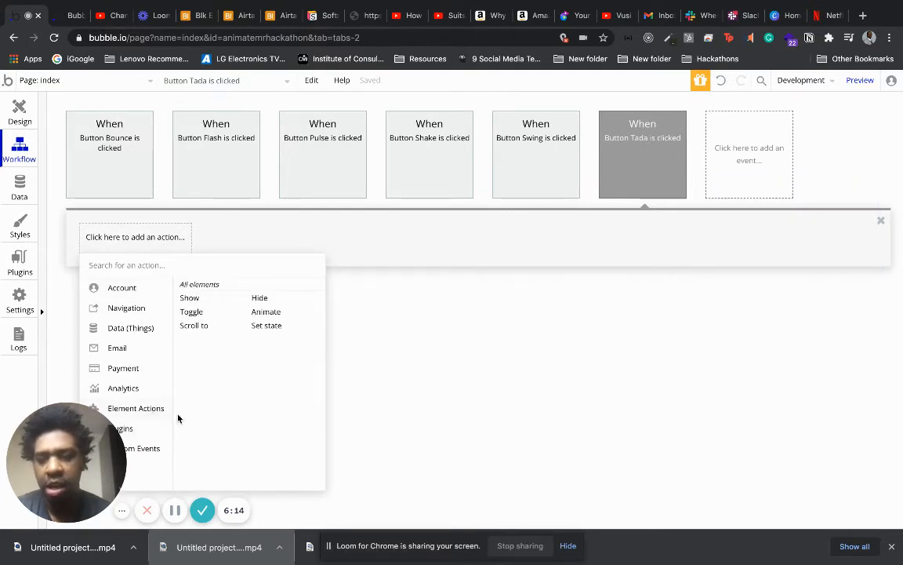
click(280, 314)
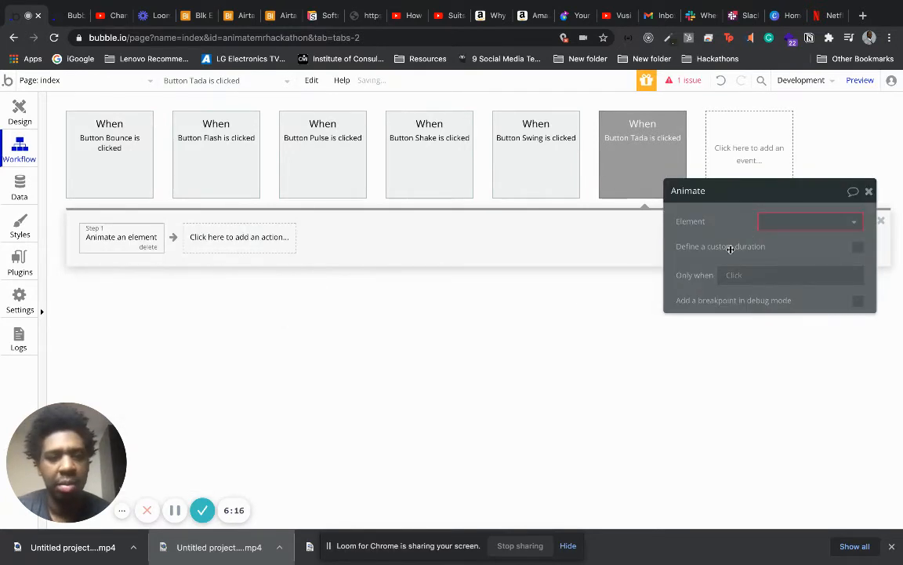
click(780, 221)
click(785, 240)
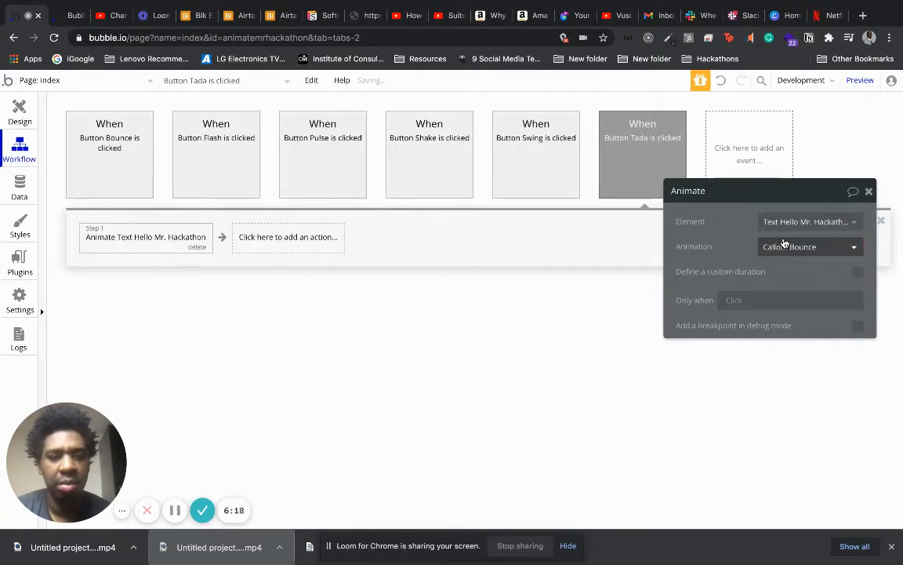
click(785, 248)
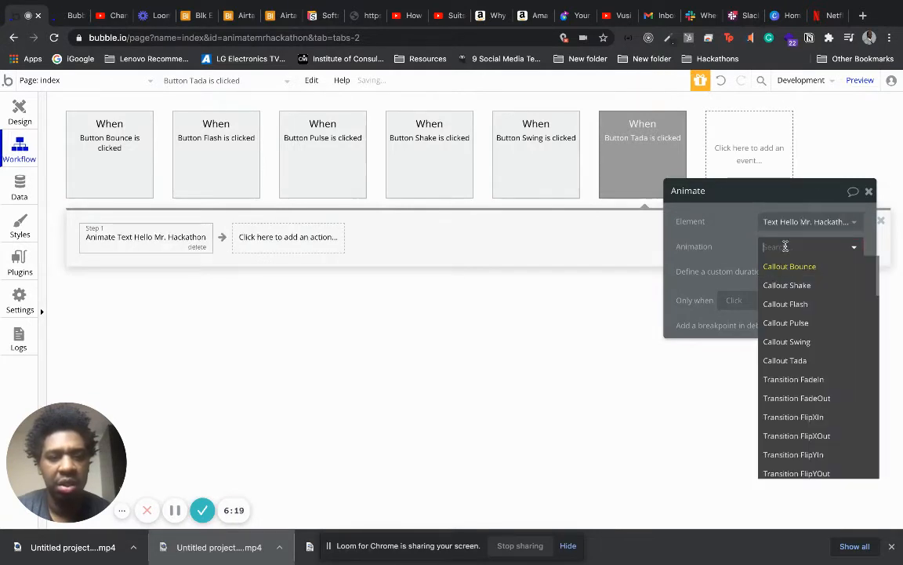
click(822, 363)
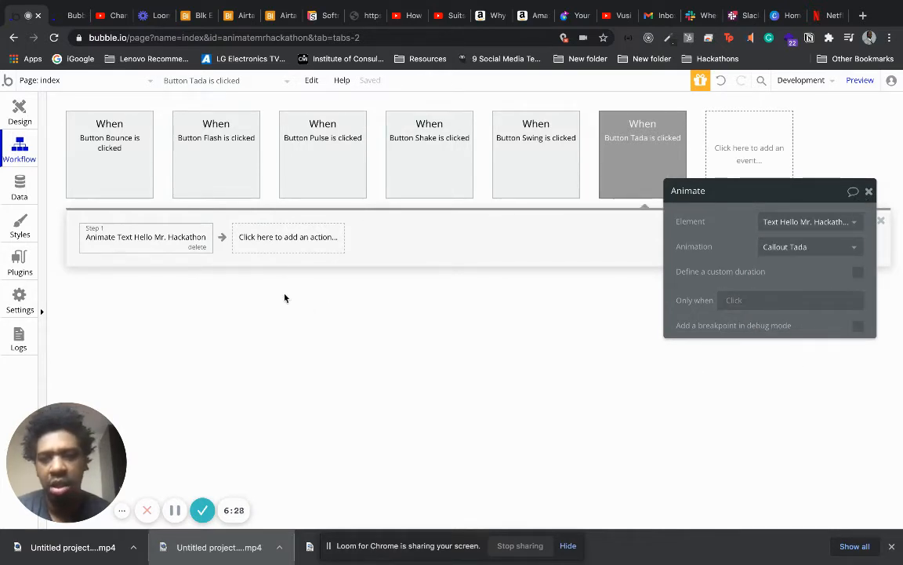
Return to the page design and give the FadeIn button a click workflow animating the Hello Mr. Hackathon text with Transition FadeIn.
click(22, 114)
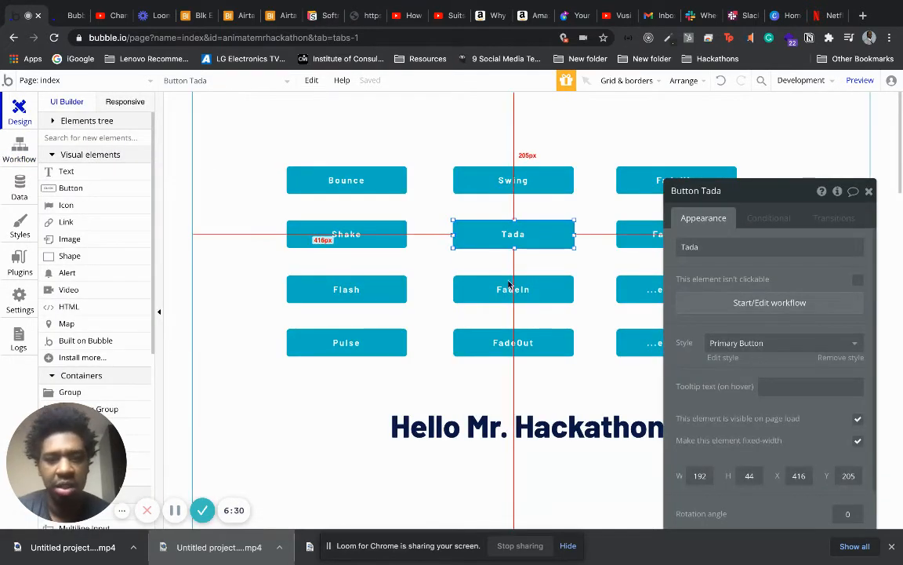
click(541, 292)
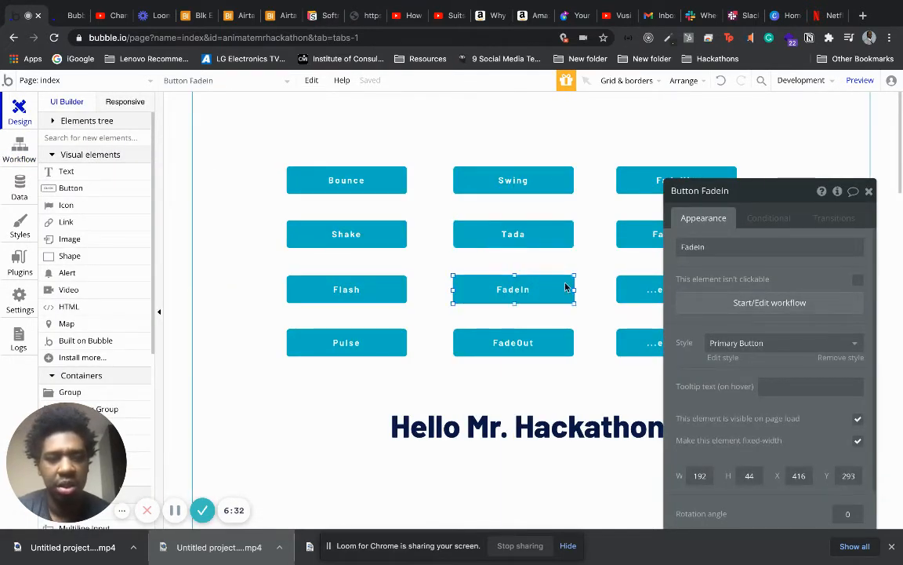
click(751, 302)
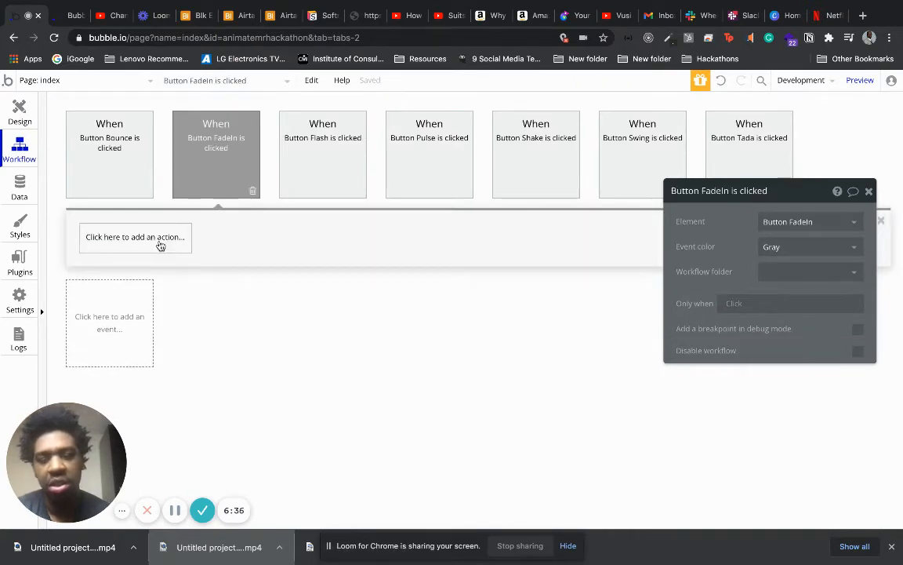
click(160, 245)
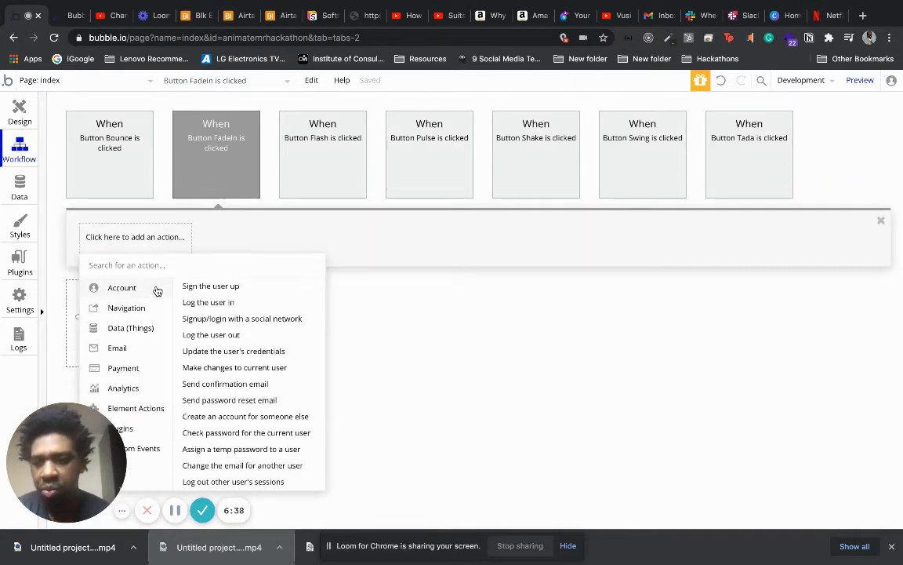
mouse_move(145, 405)
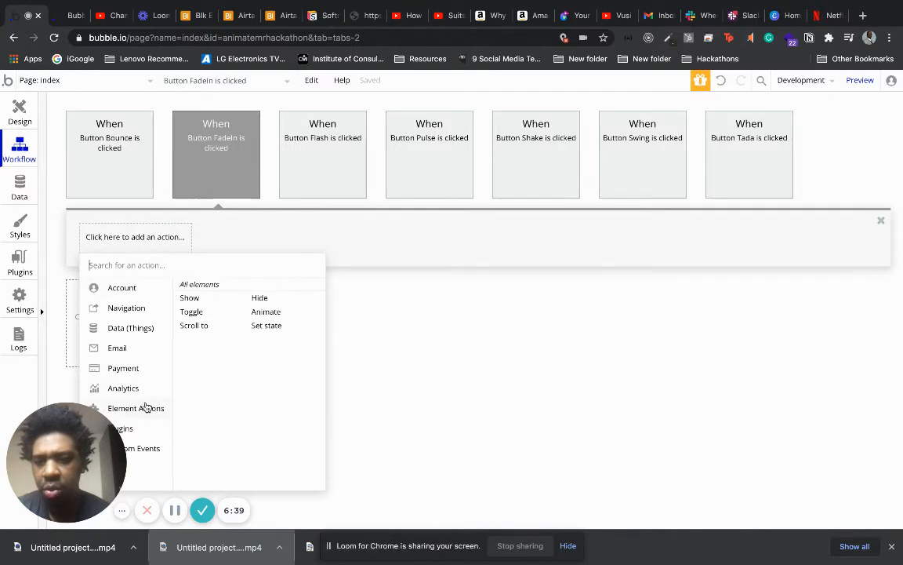
click(276, 312)
click(785, 220)
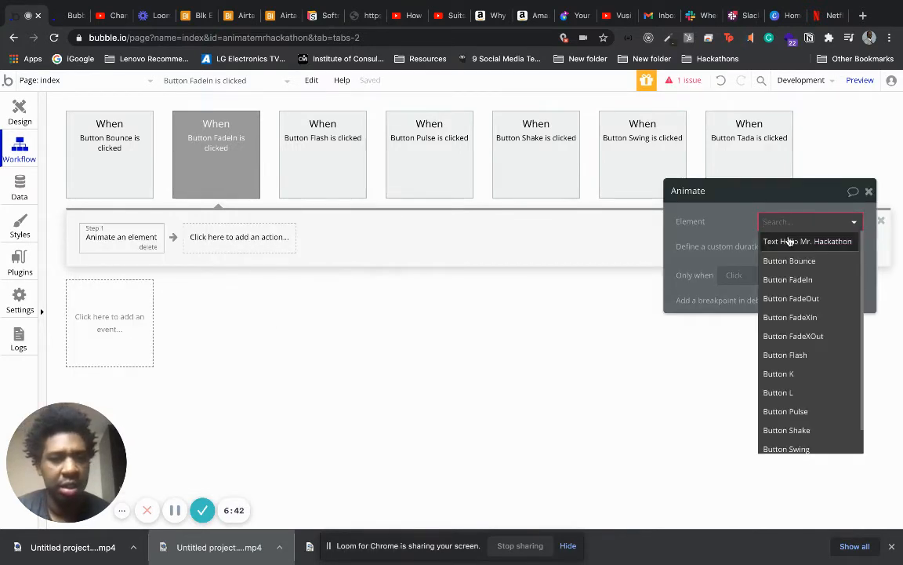
click(793, 241)
click(790, 246)
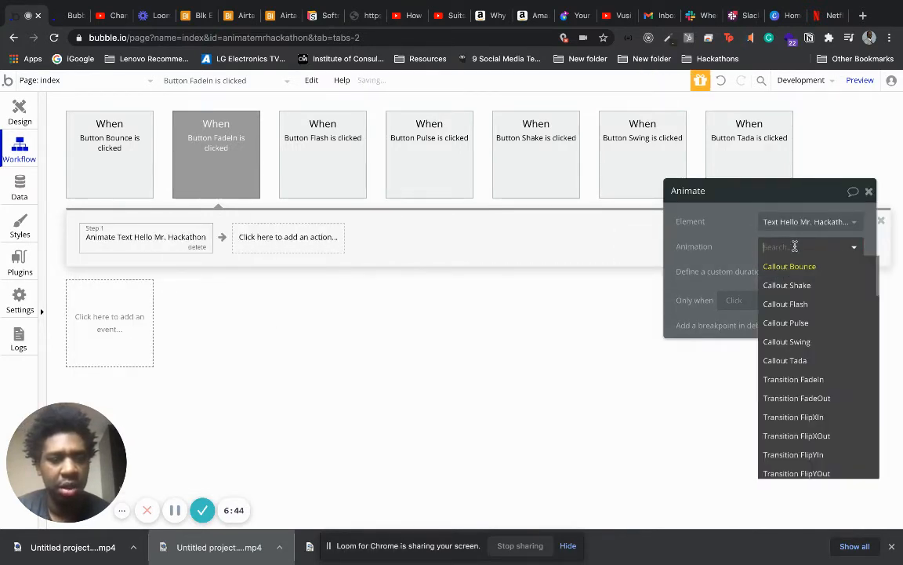
click(809, 381)
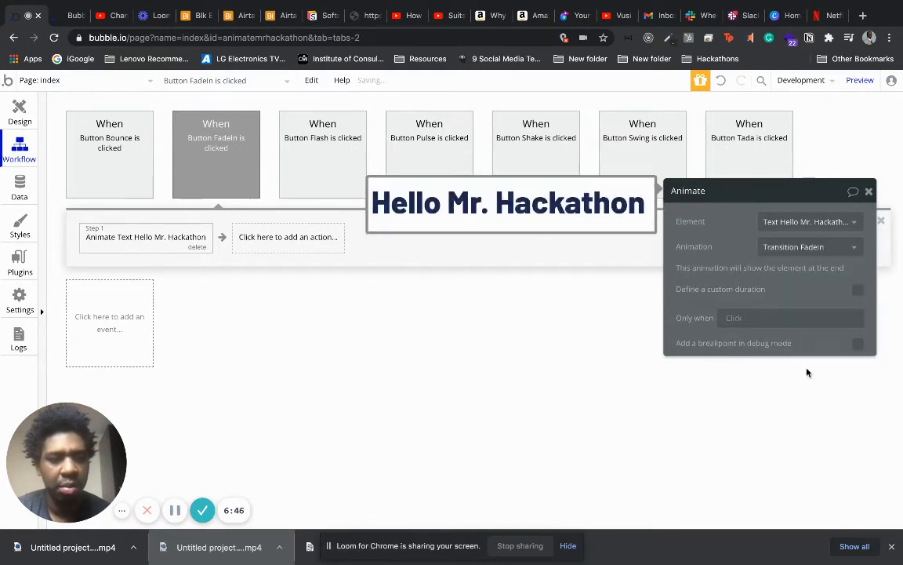
Define a custom duration of 1000 ms for the FadeIn button's animation and reselect Transition FadeIn to preview it.
click(767, 246)
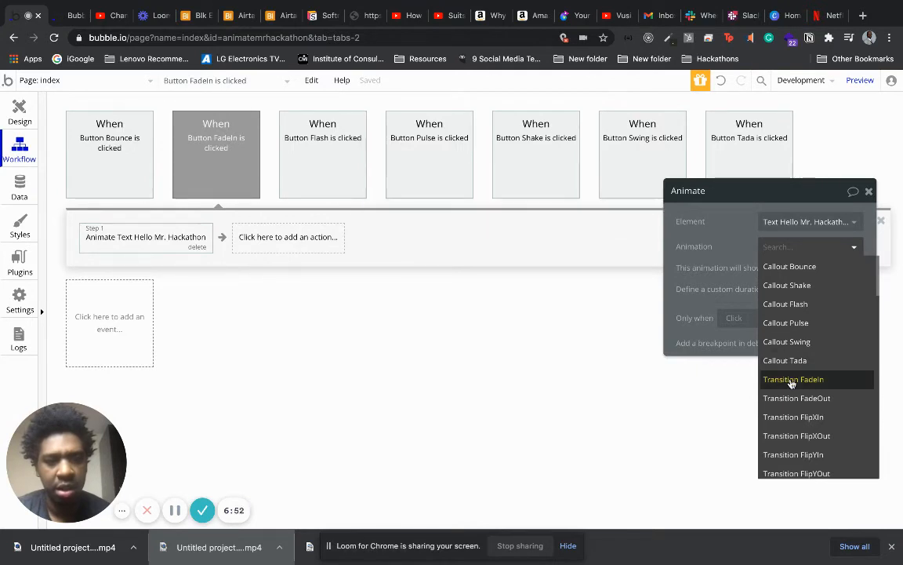
click(741, 317)
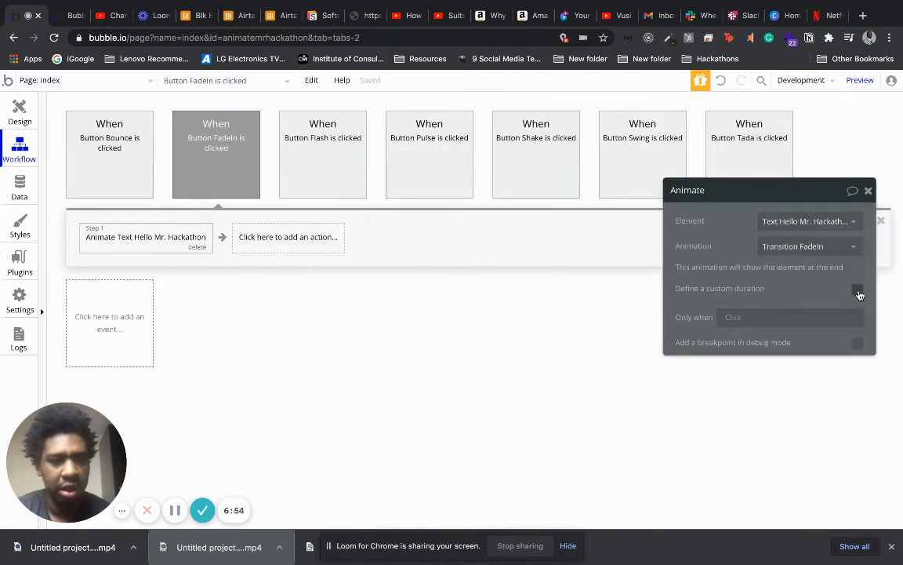
click(858, 290)
click(843, 310)
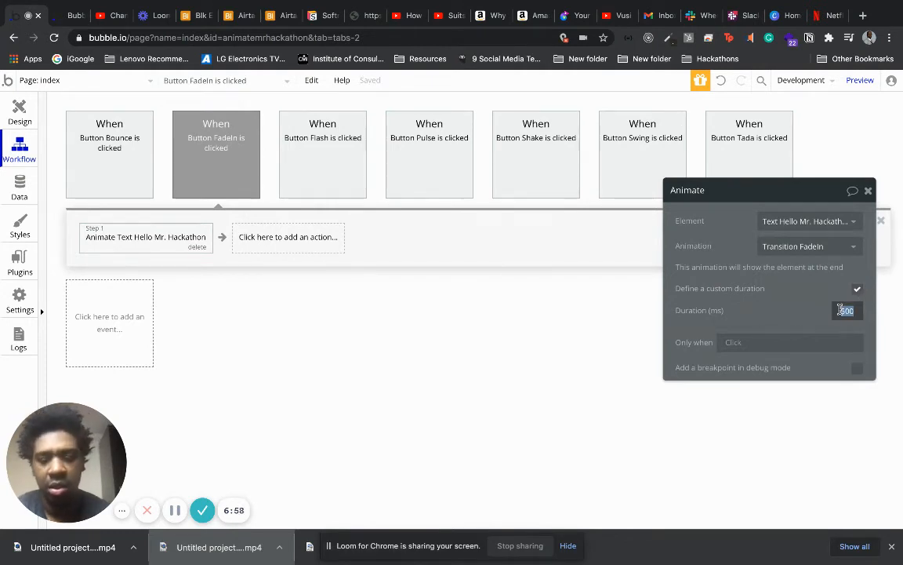
text(300)
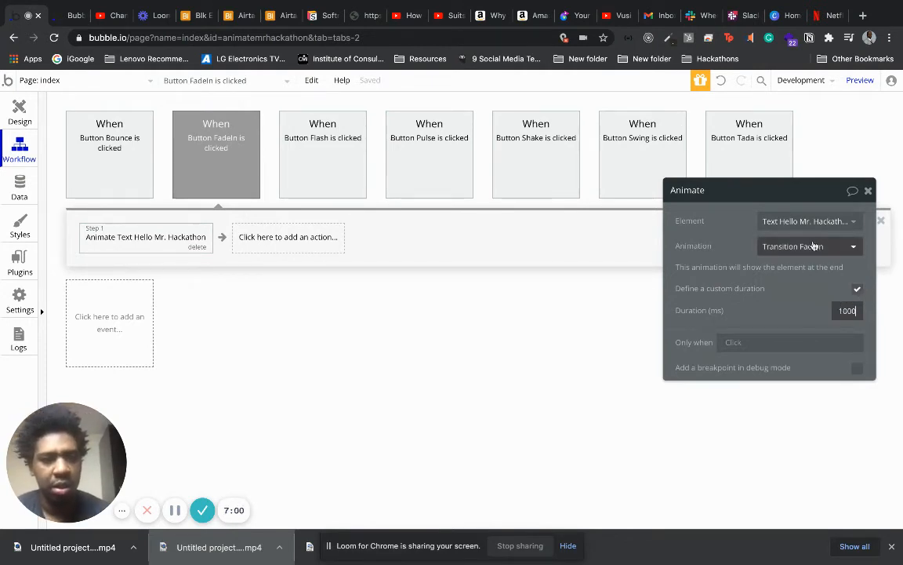
click(809, 247)
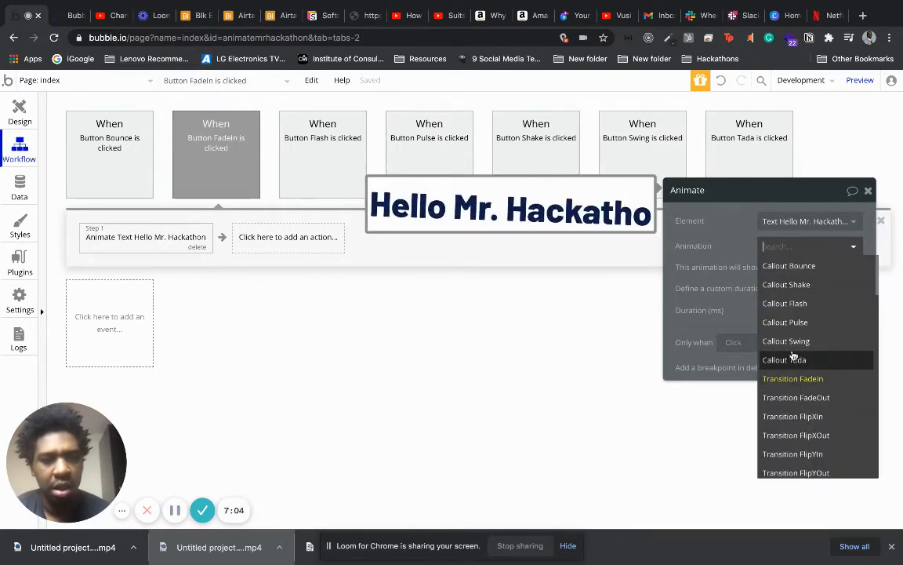
click(781, 378)
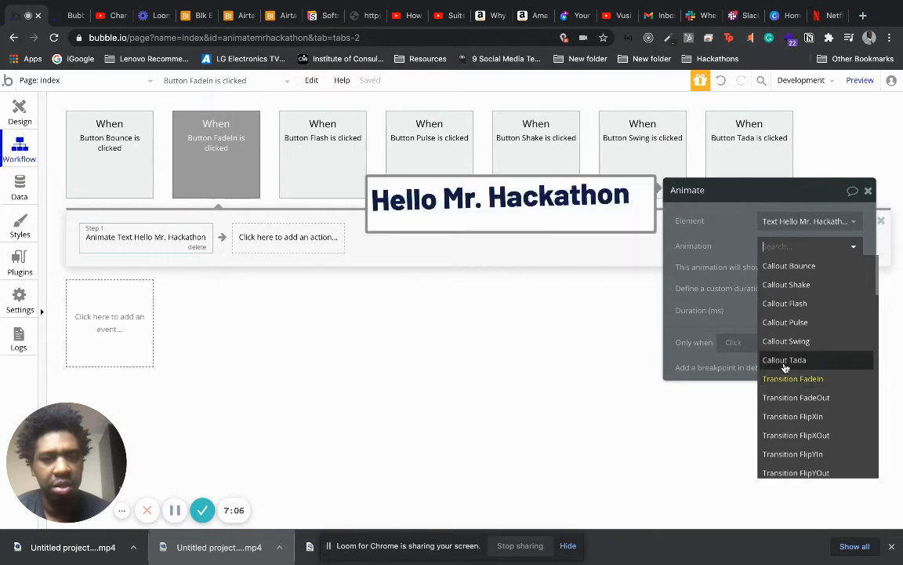
Set the FadeIn animation's duration to 5000 ms and preview Transition FadeIn again.
double_click(857, 309)
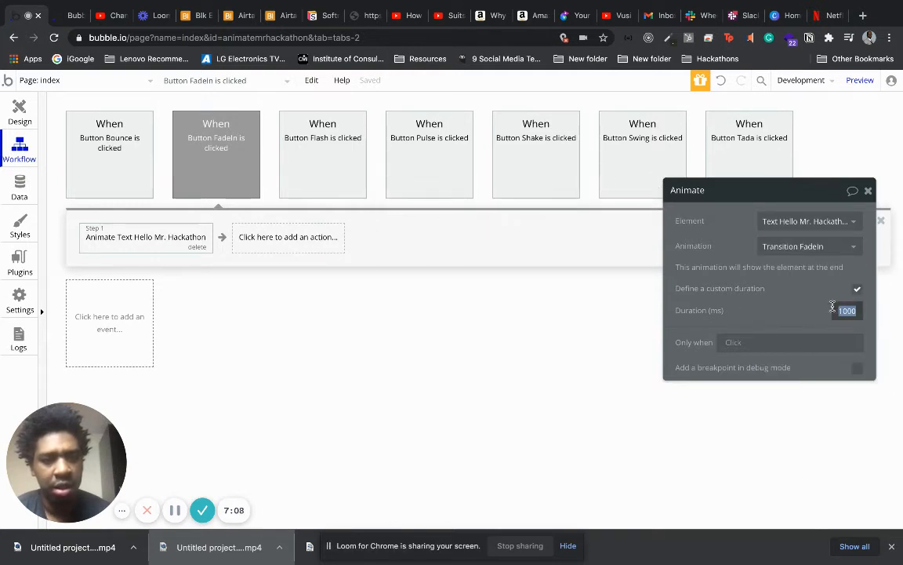
text(5)
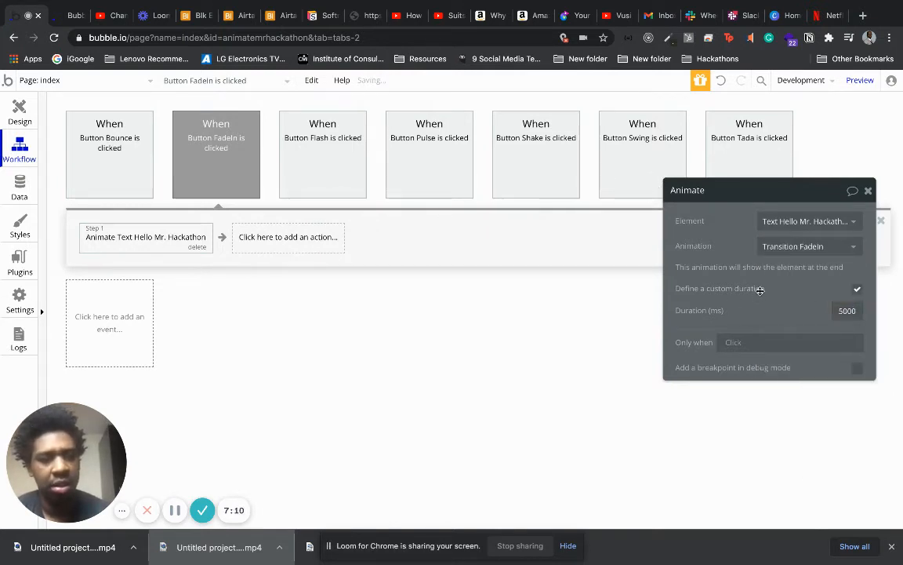
click(796, 247)
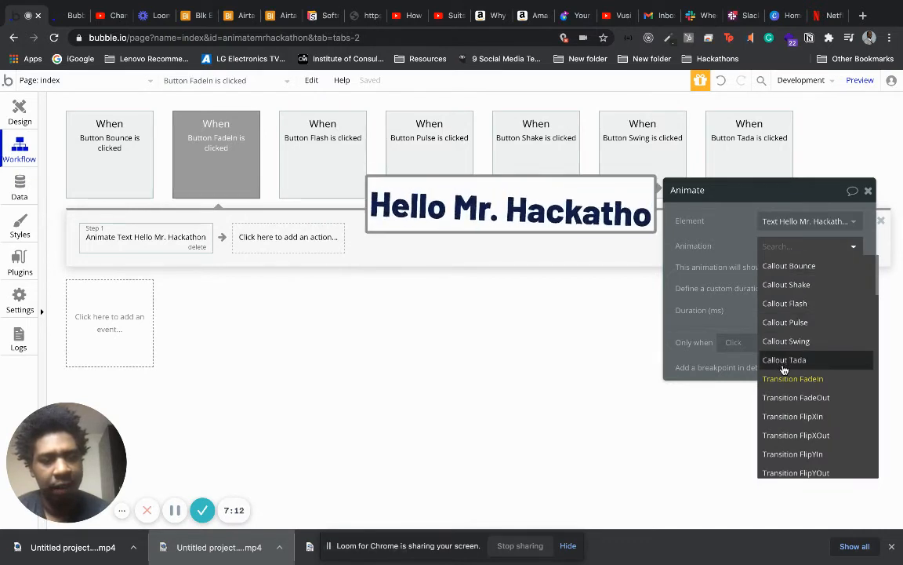
click(784, 378)
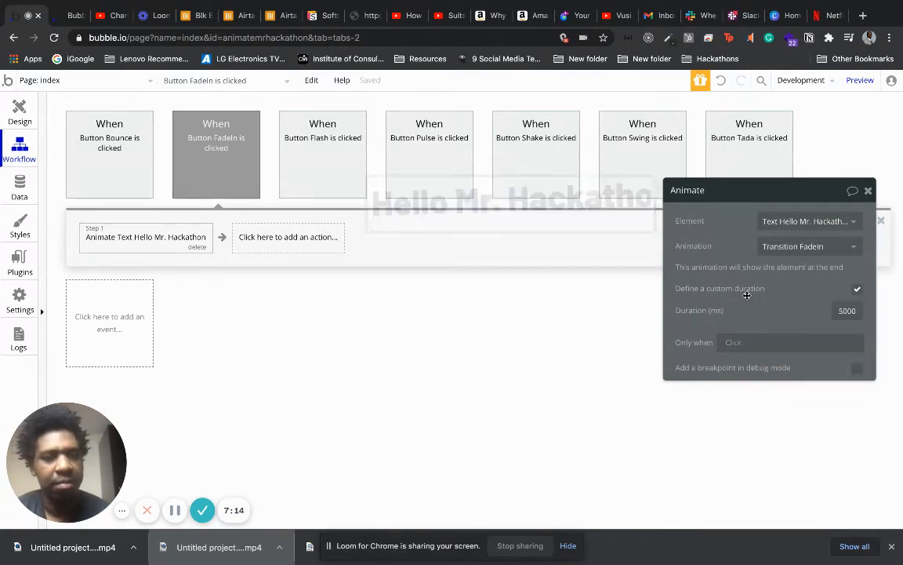
Set the FadeIn animation's duration to 1000 ms and return to the page design.
drag(857, 309, 829, 306)
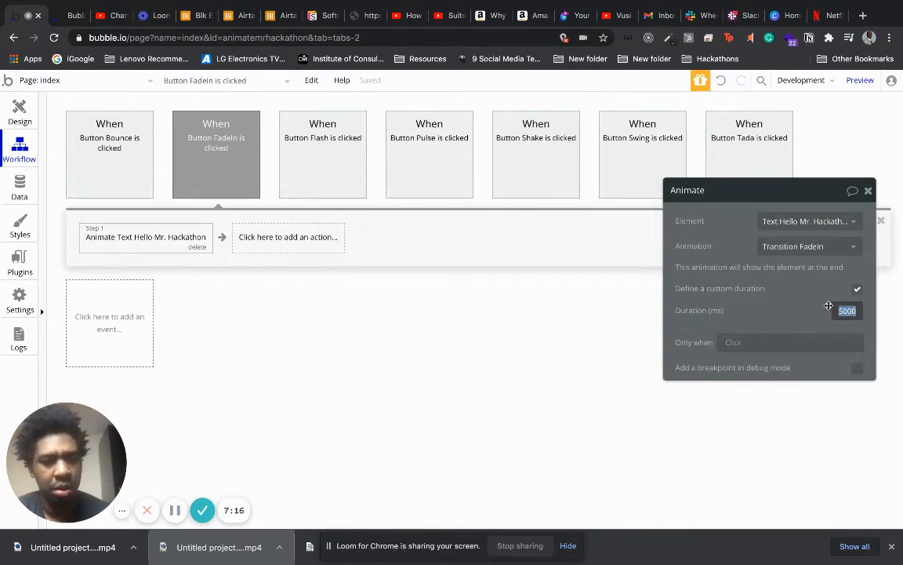
text(10)
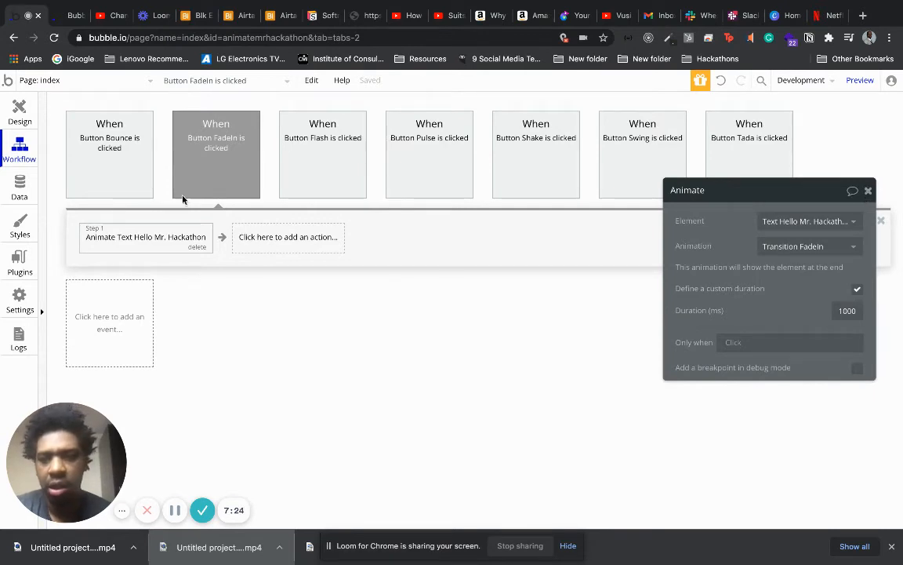
click(20, 111)
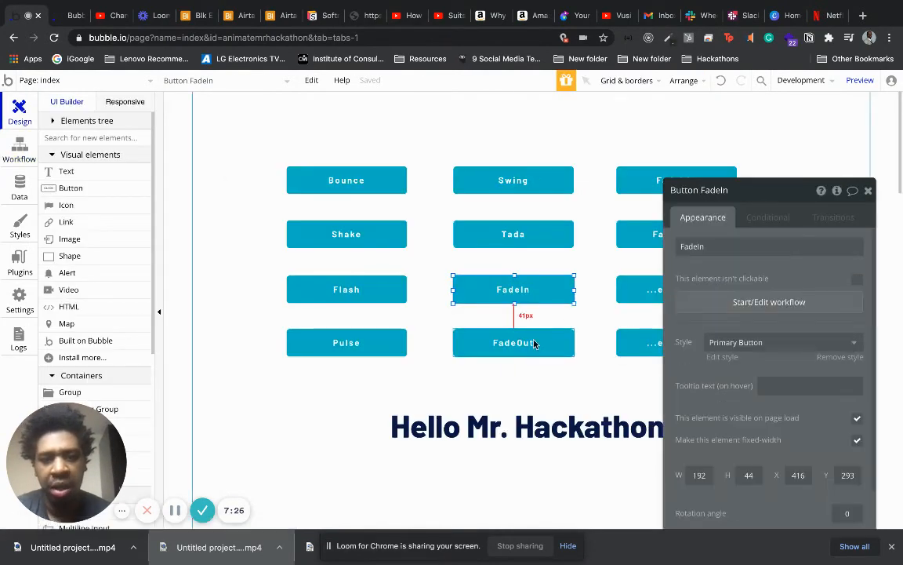
Give the FadeOut button a click workflow animating the Hello Mr. Hackathon text with Transition FadeOut.
click(534, 344)
click(765, 302)
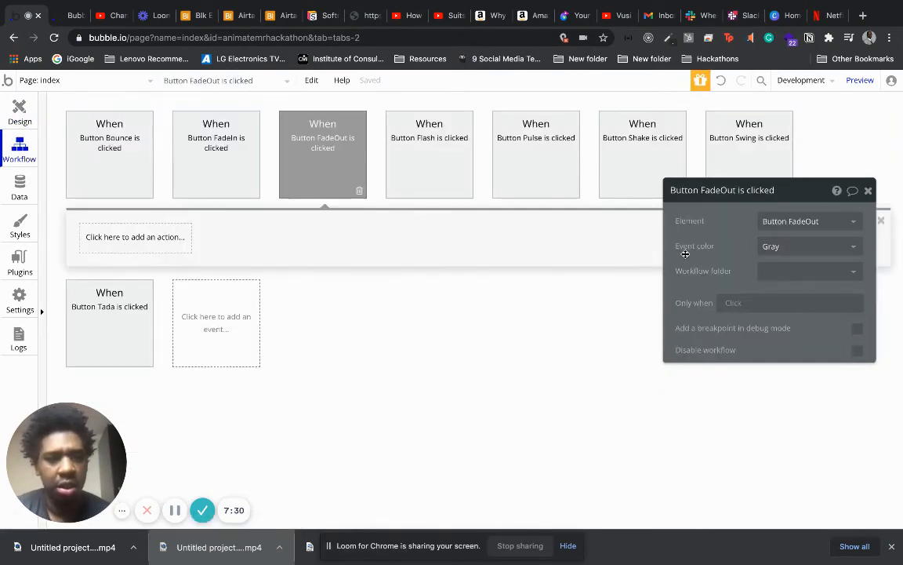
click(167, 243)
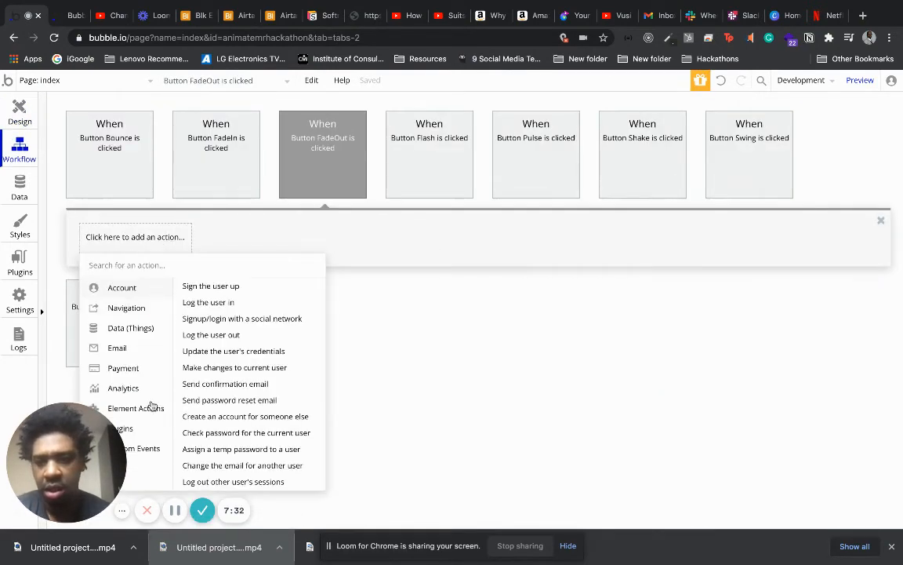
mouse_move(152, 406)
click(267, 312)
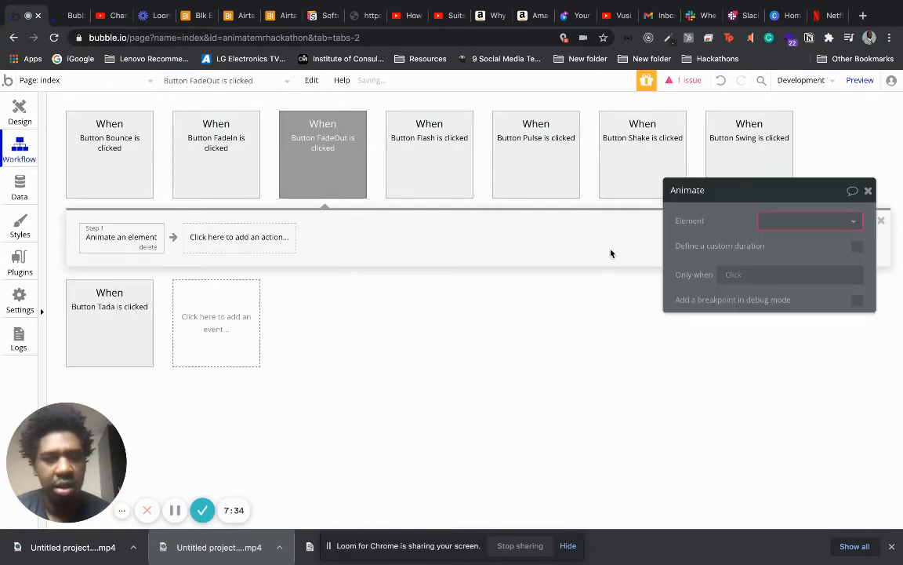
click(802, 220)
click(802, 242)
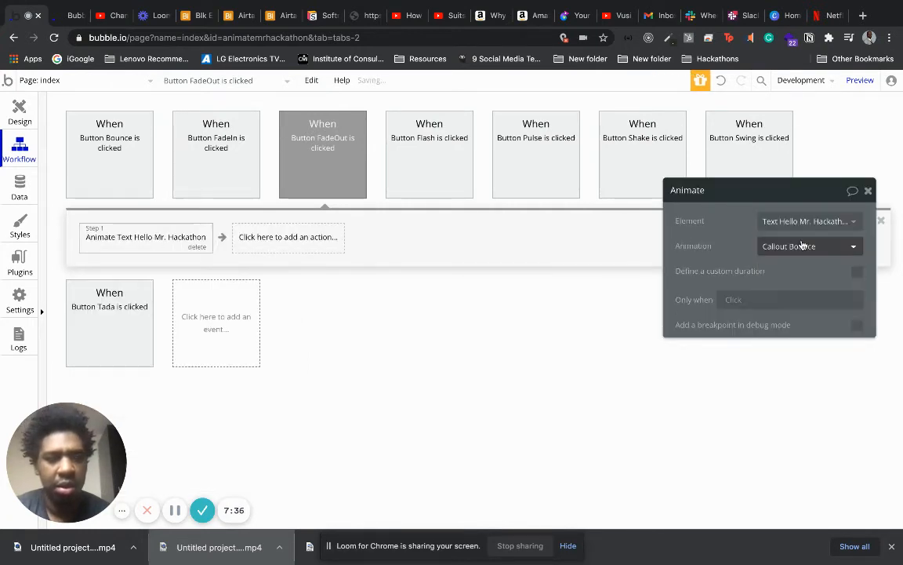
click(796, 246)
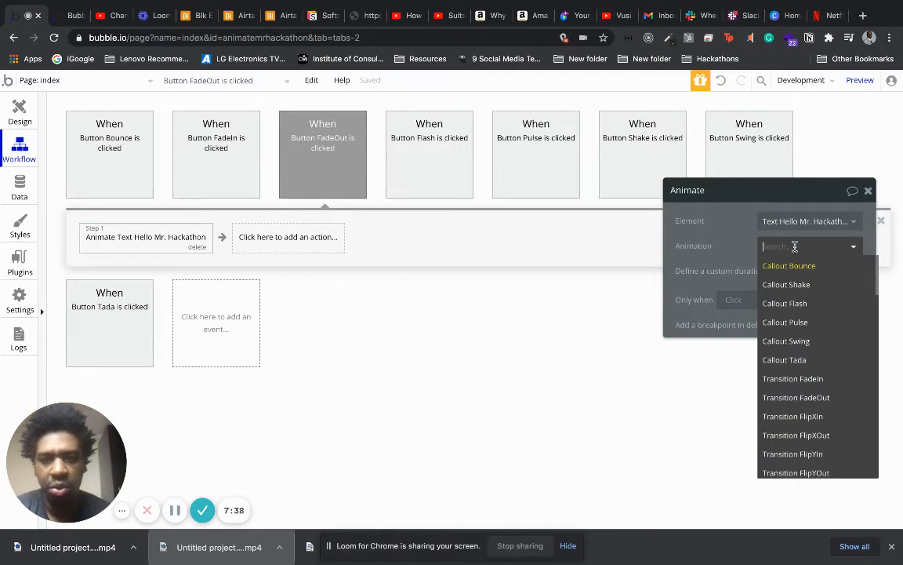
click(804, 399)
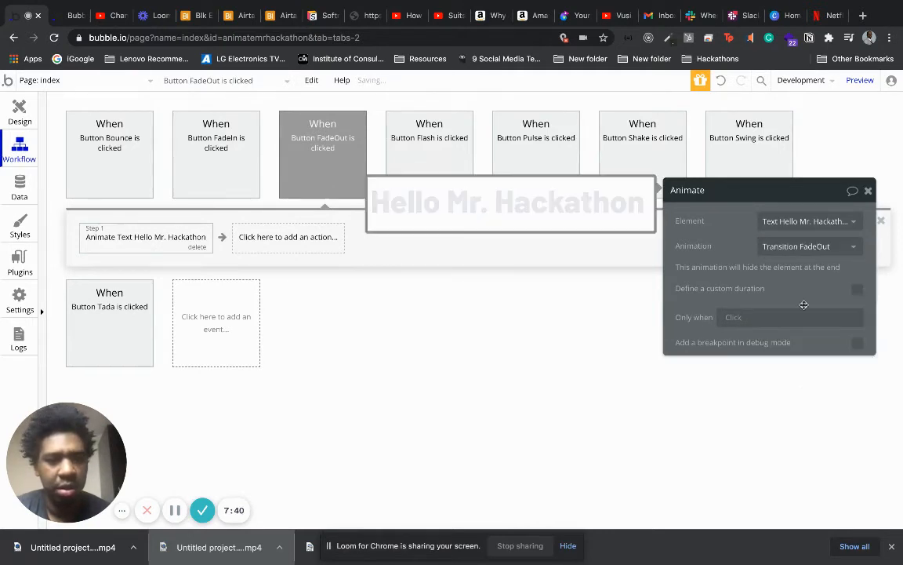
Define a custom duration of 2000 ms for the FadeOut button's animation and close its settings.
click(857, 289)
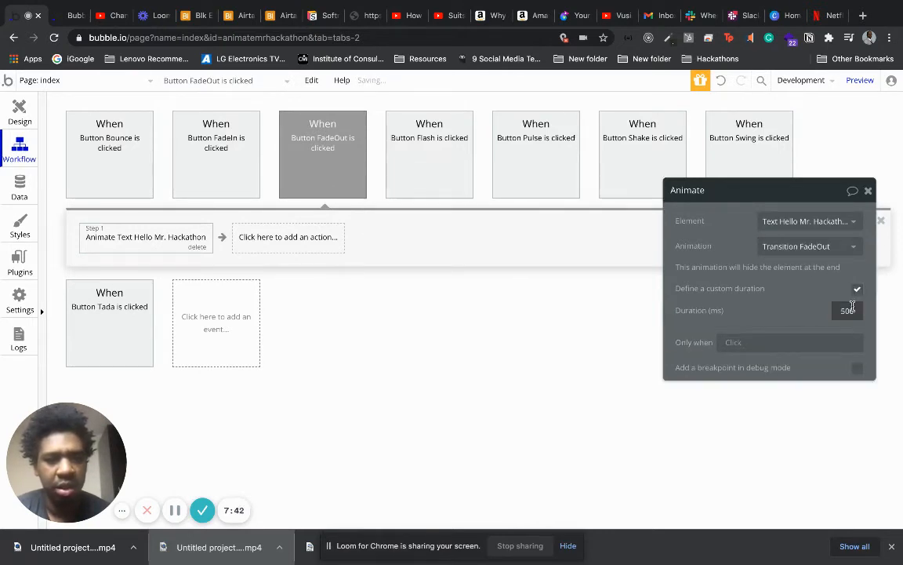
drag(852, 308, 828, 307)
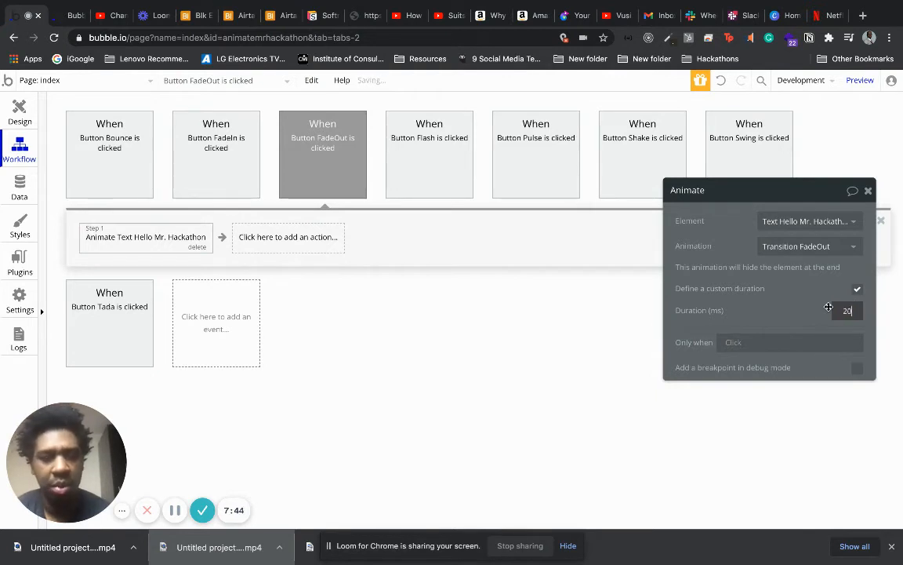
text(2000)
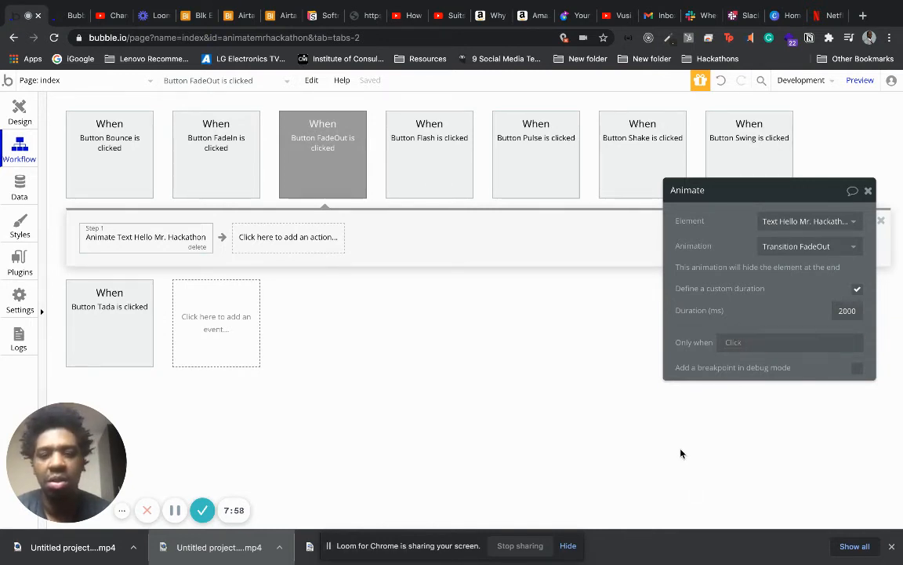
click(869, 191)
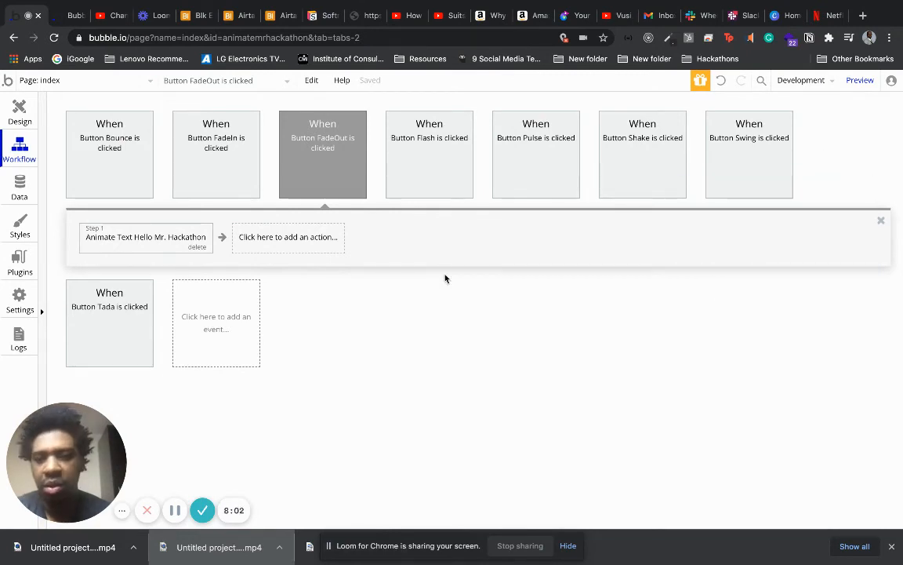
Return to the page design and give the FadeXIn button a click workflow animating the Hello Mr. Hackathon text with Transition FadeIn.
click(20, 113)
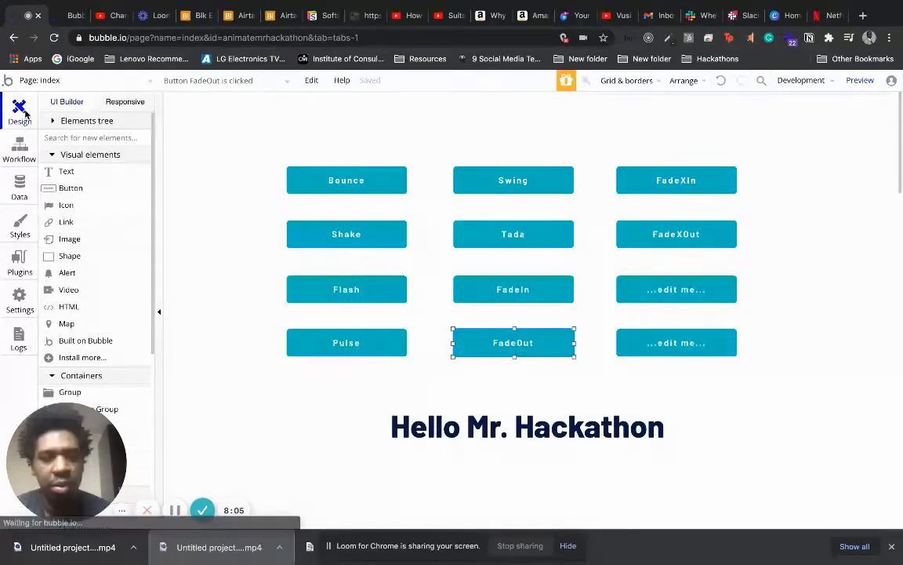
click(648, 178)
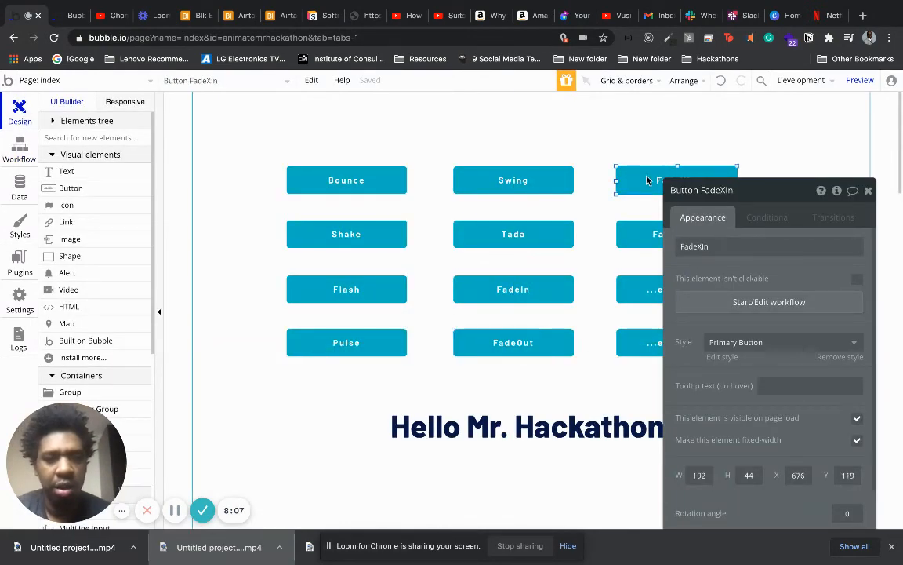
click(774, 310)
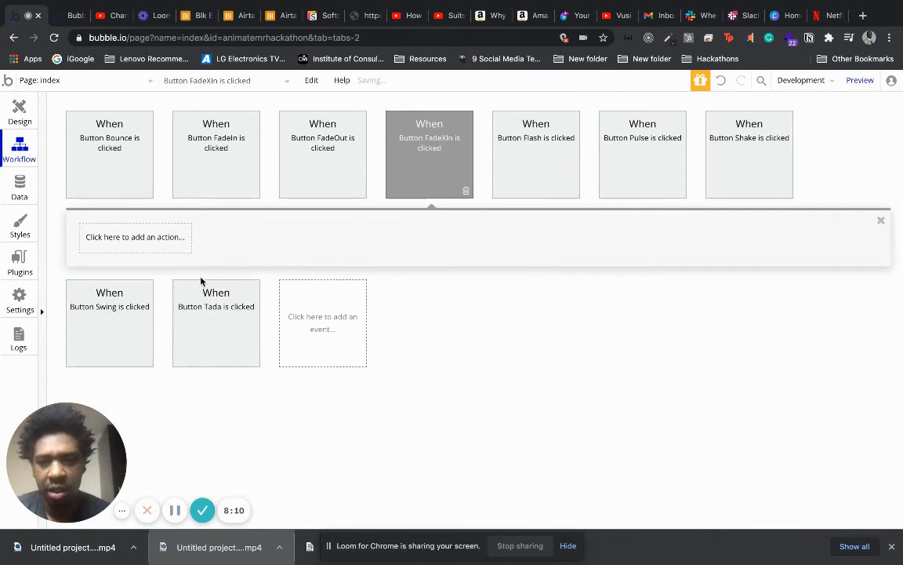
click(142, 242)
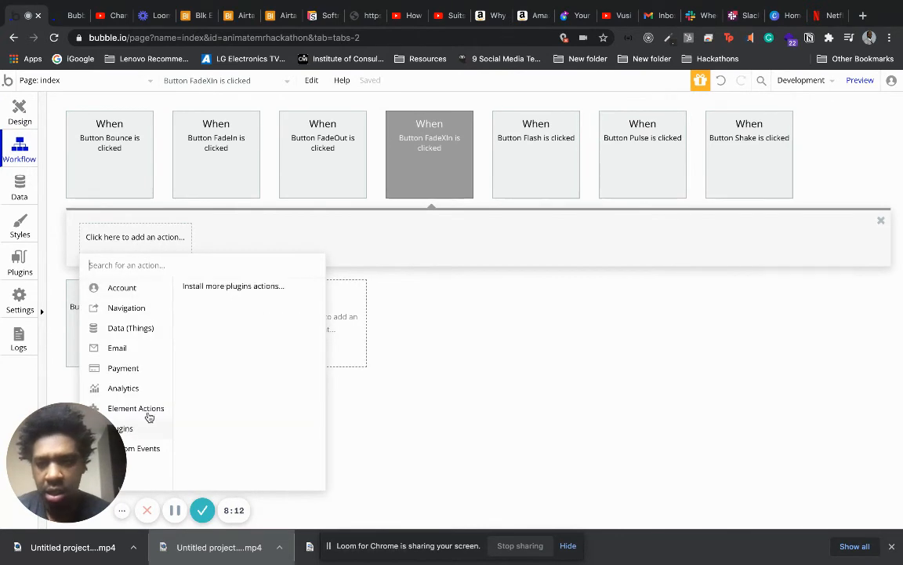
mouse_move(125, 408)
click(281, 314)
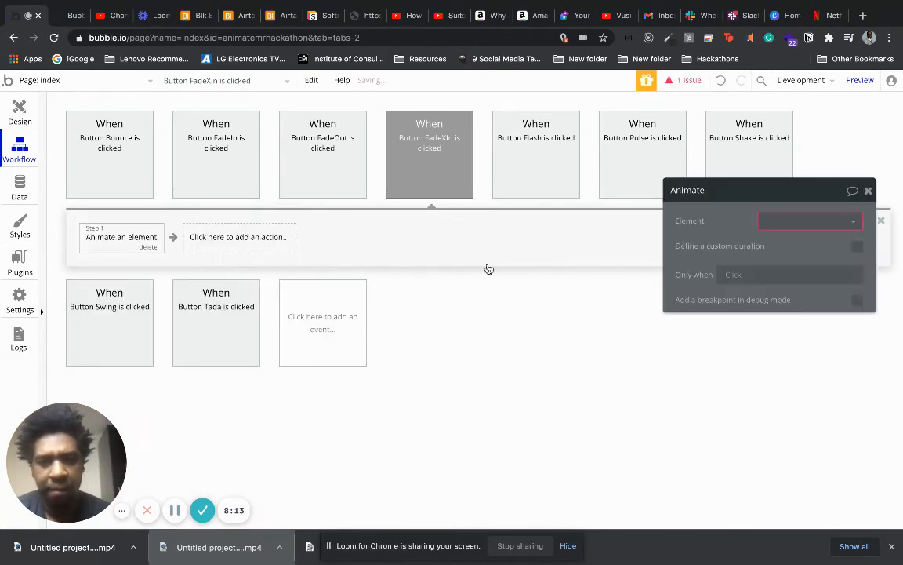
click(796, 221)
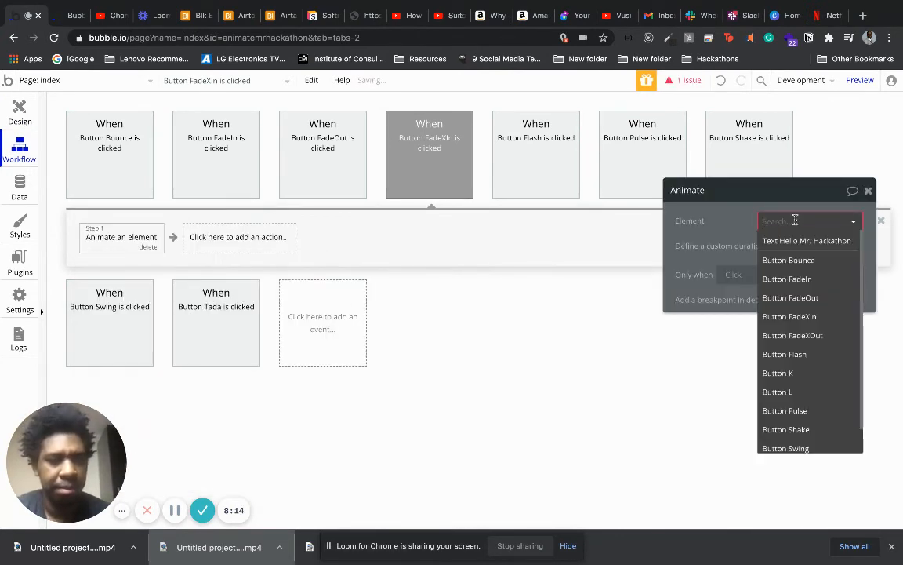
click(834, 318)
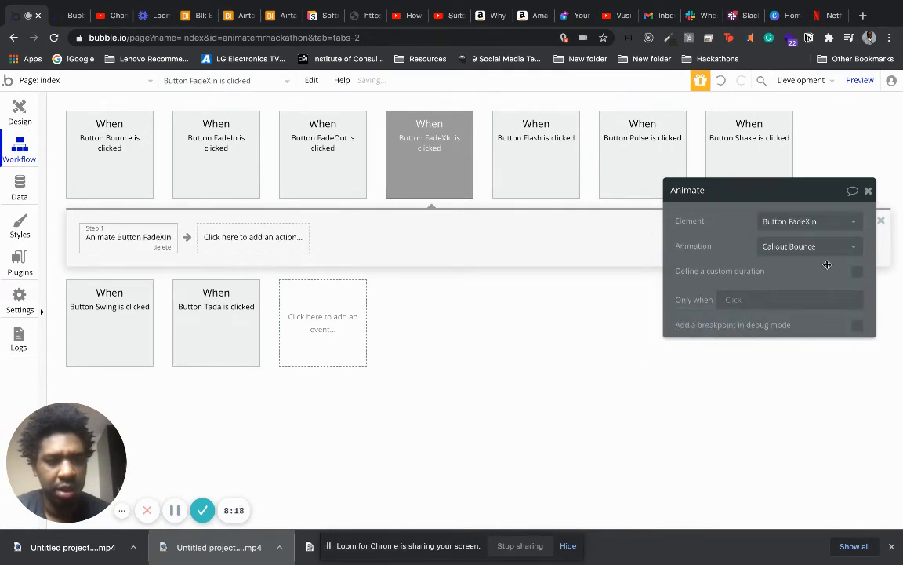
click(821, 219)
click(817, 242)
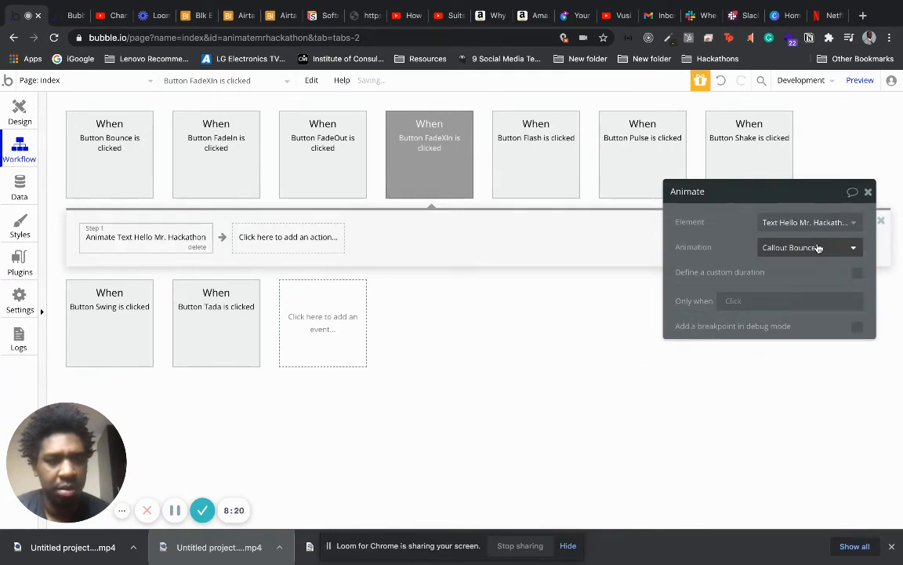
click(818, 247)
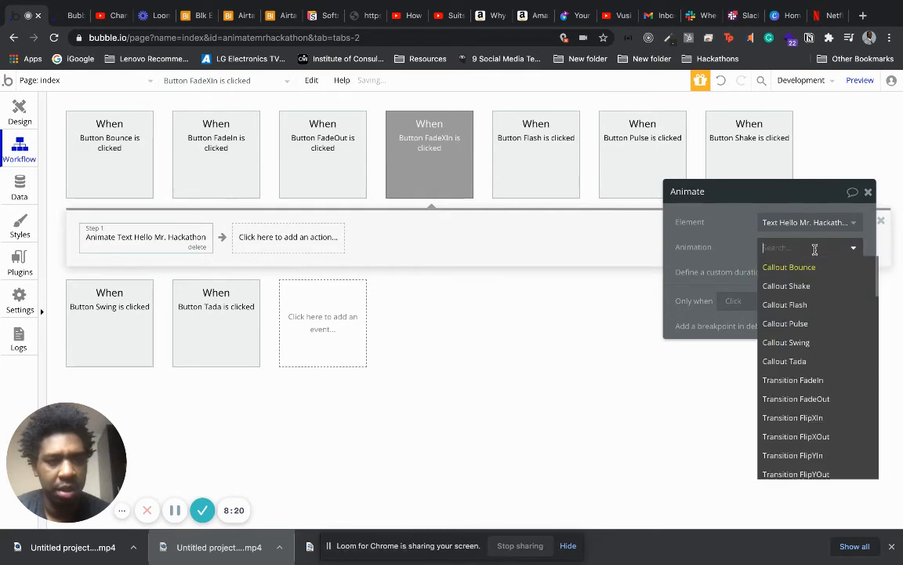
click(818, 384)
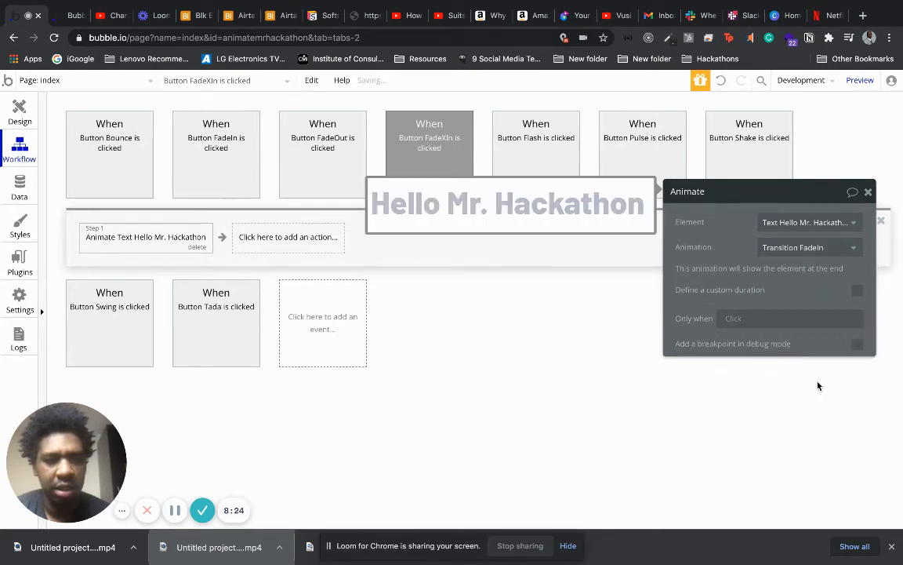
Define a custom duration of 3000 ms for the FadeXIn button's animation and close its settings.
click(857, 290)
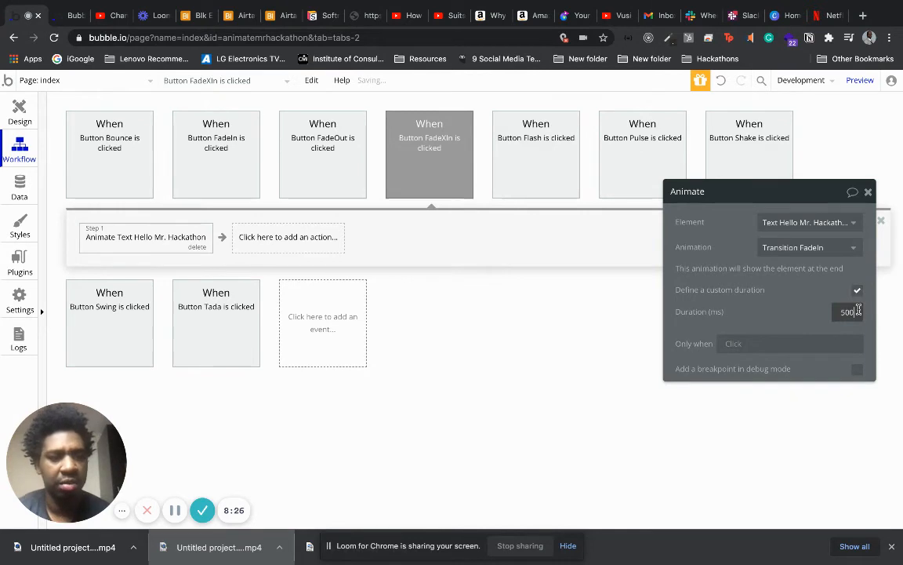
drag(858, 310, 824, 309)
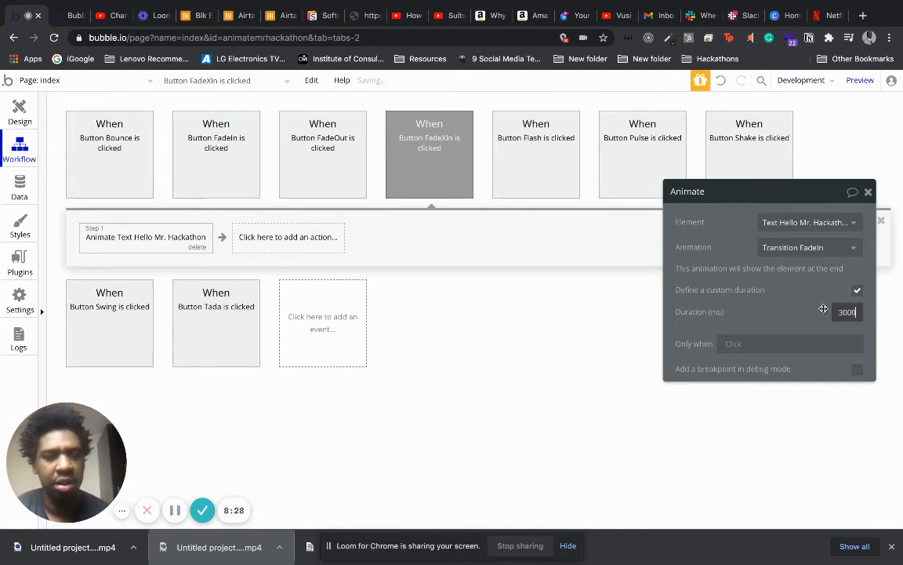
click(868, 193)
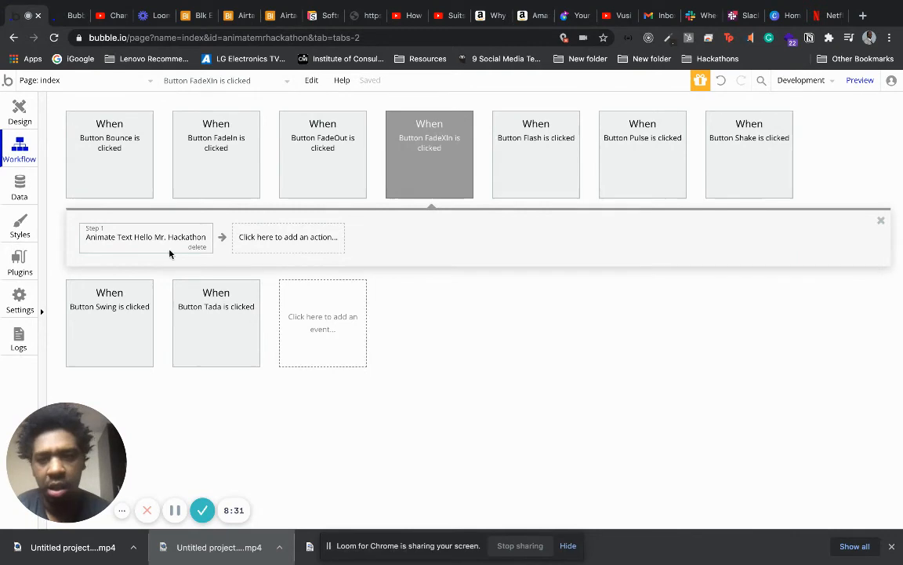
Return to the page design and give the FadeXOut button a click workflow animating the Hello Mr. Hackathon text with Transition FlipXOut.
click(20, 110)
click(641, 241)
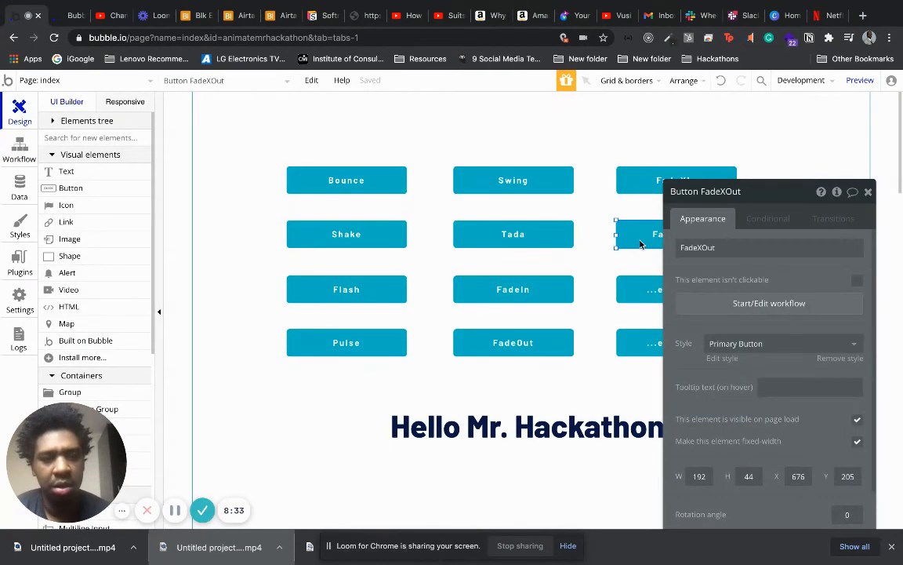
click(727, 305)
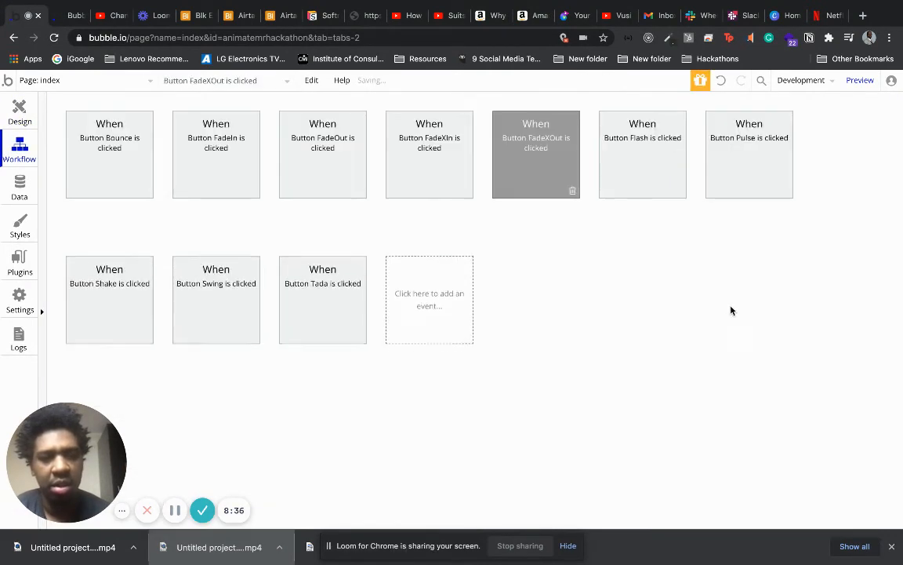
click(131, 236)
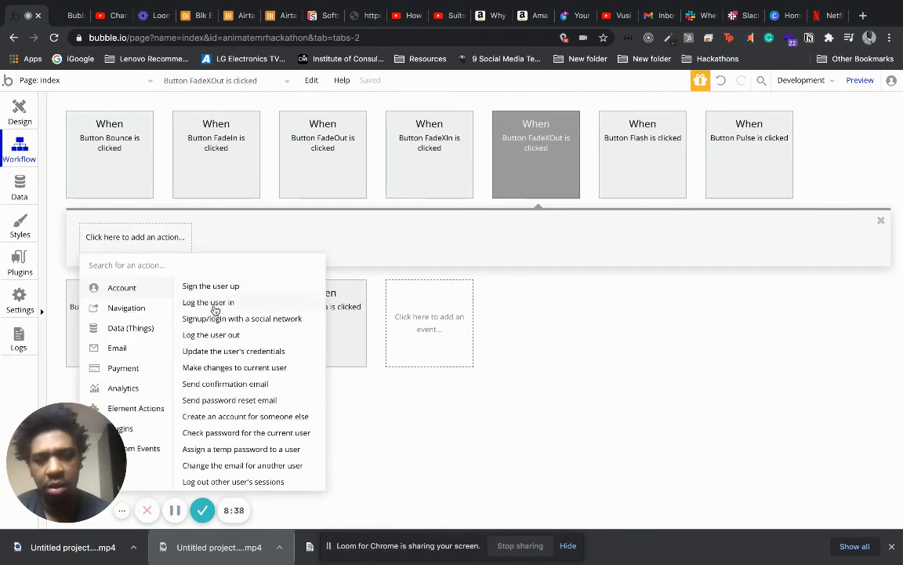
mouse_move(163, 412)
click(305, 311)
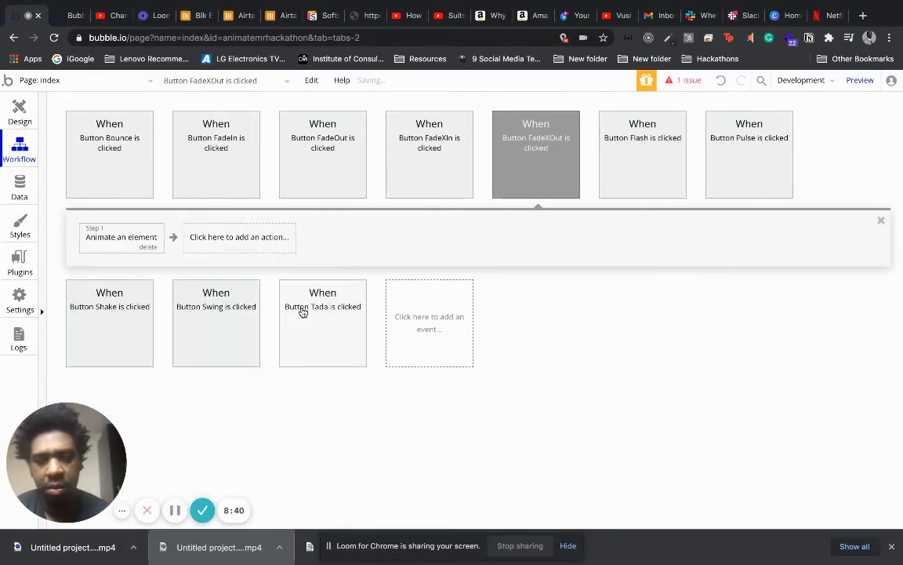
click(813, 223)
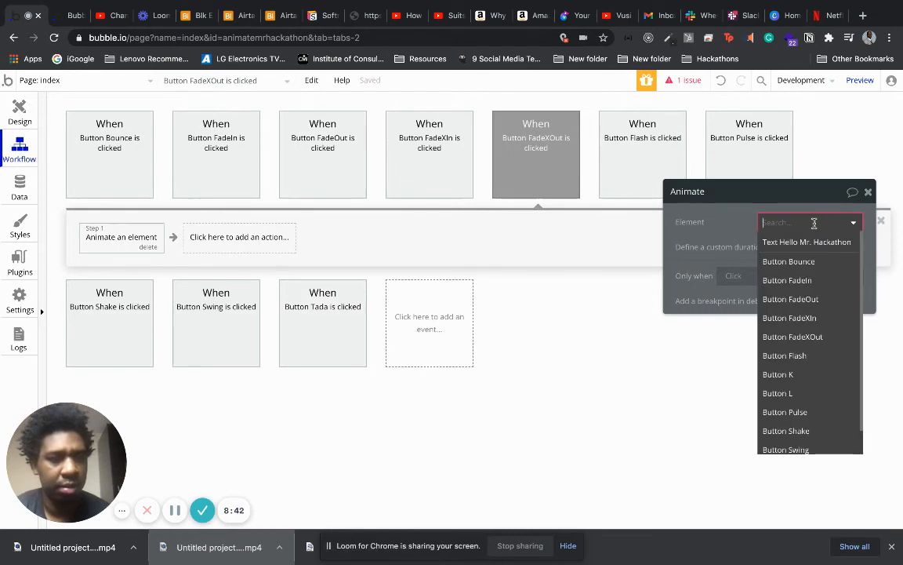
click(813, 245)
click(810, 247)
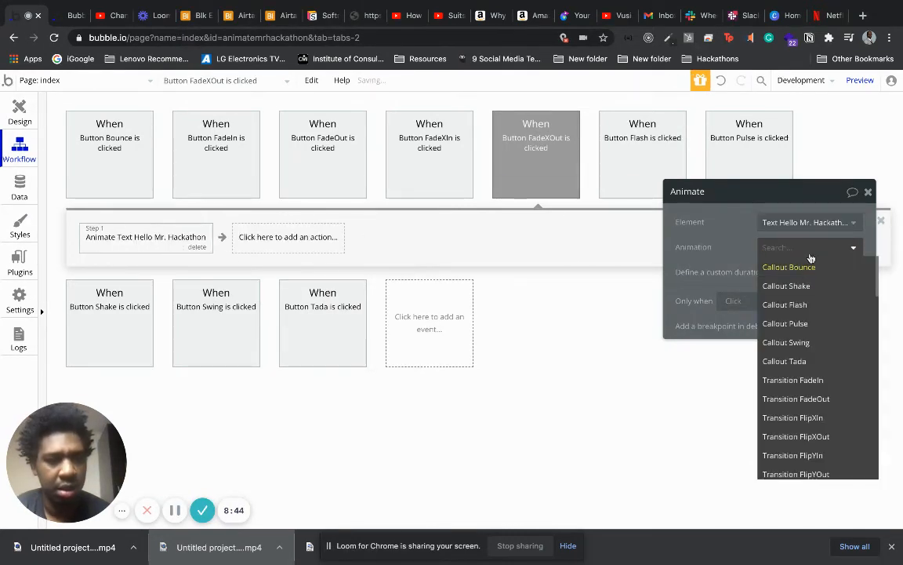
click(800, 436)
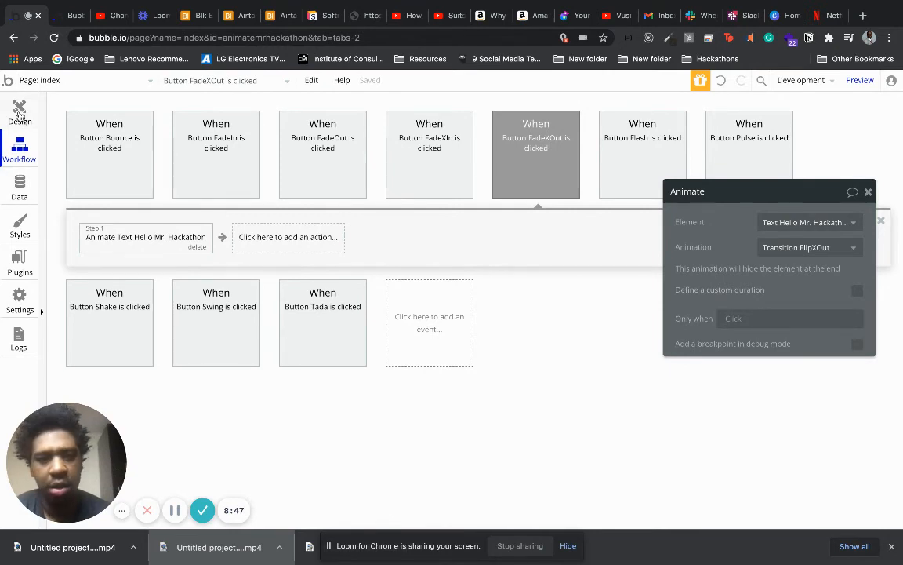
Return to the page design and delete the two unlabelled "...edit me..." buttons below the FadeXOut button.
click(19, 116)
click(629, 295)
key(Delete)
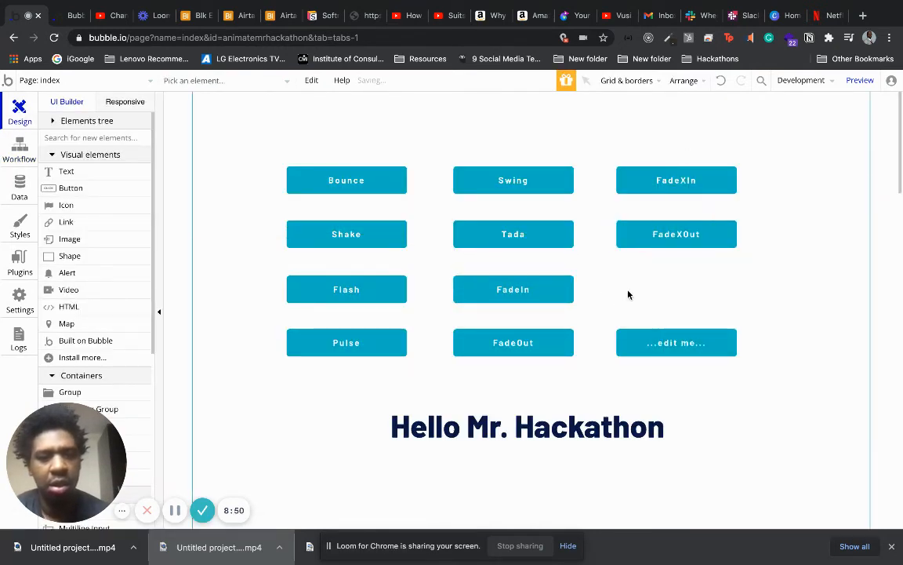
double_click(643, 340)
key(Delete)
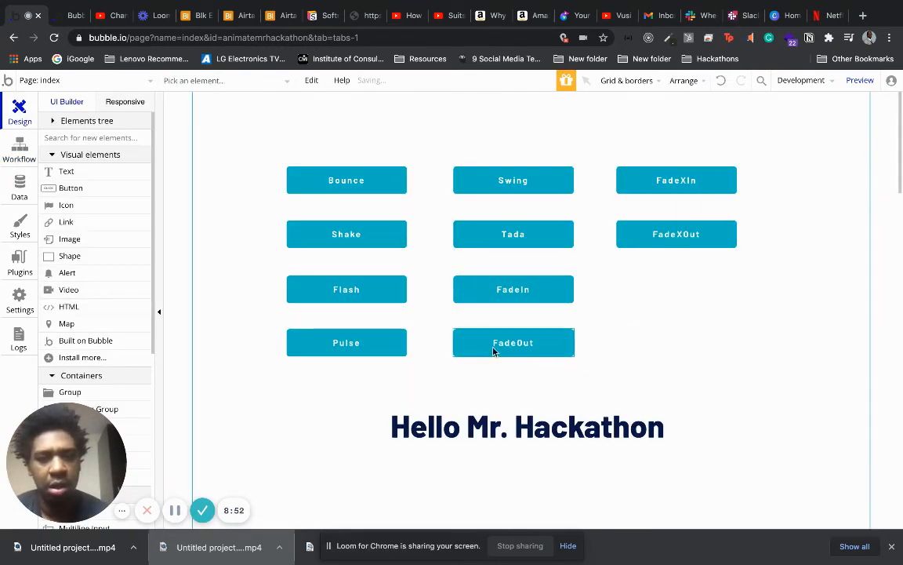
Preview the page and test the heading's Bounce, Shake, Flash and Pulse animations with their buttons.
click(860, 80)
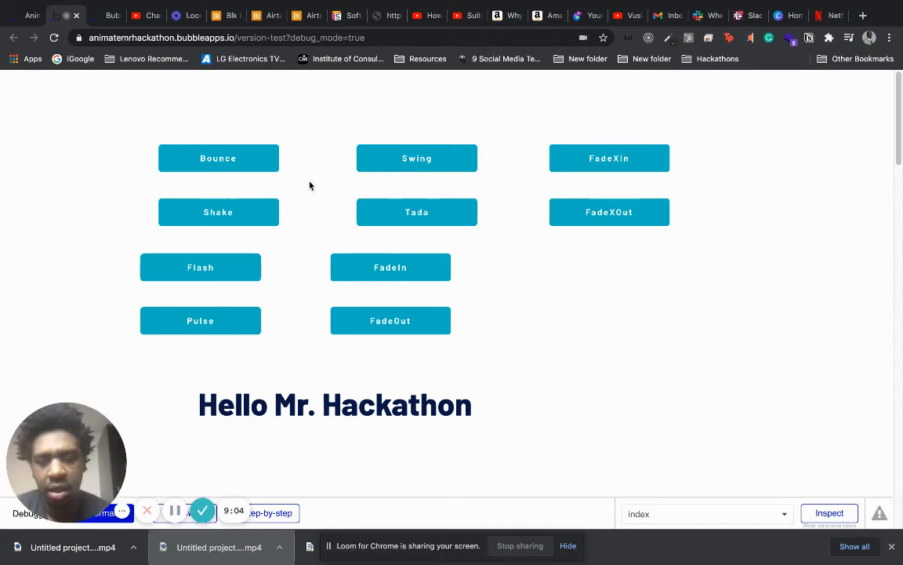
click(248, 160)
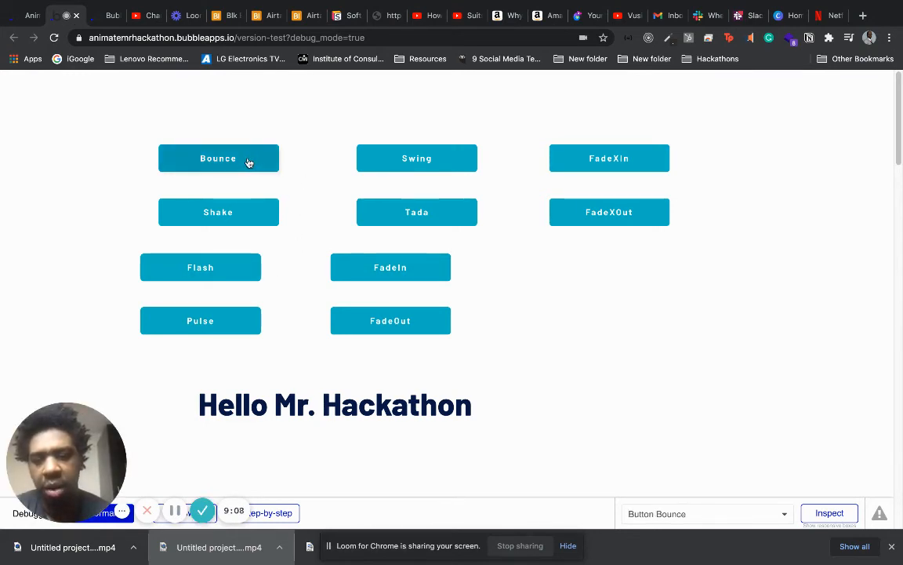
click(250, 164)
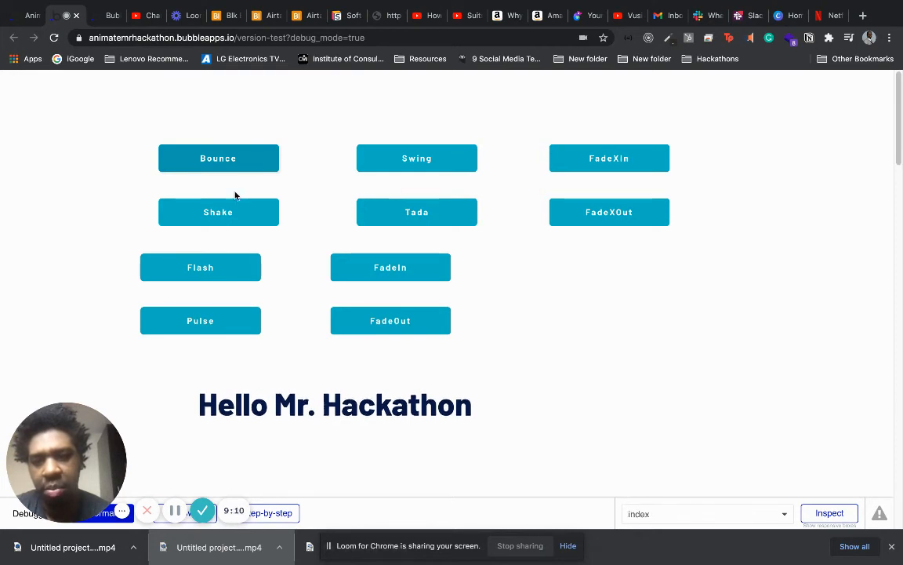
click(233, 221)
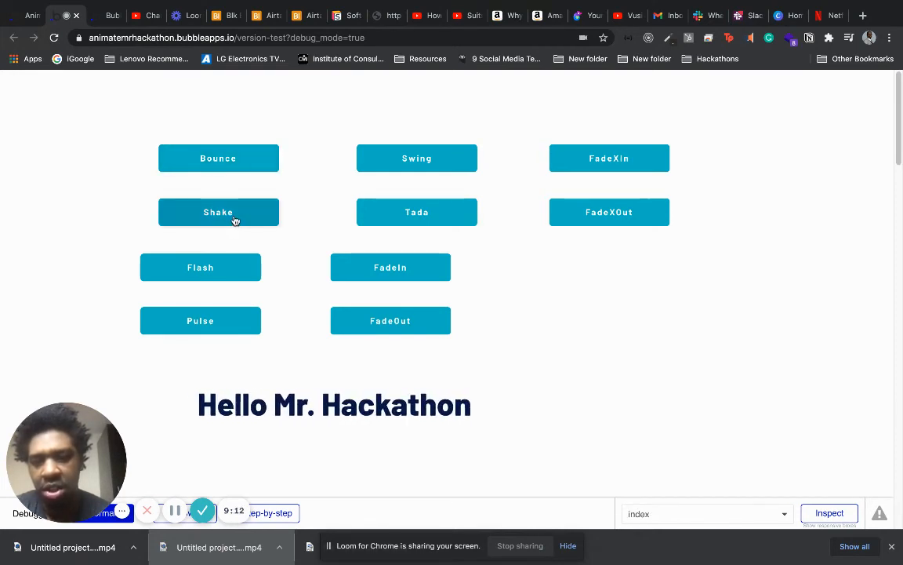
click(230, 265)
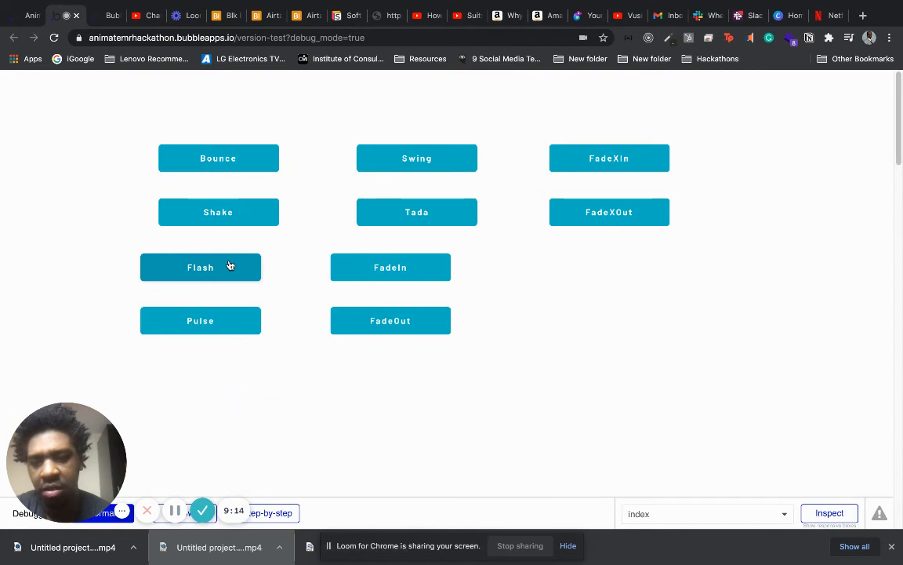
click(229, 325)
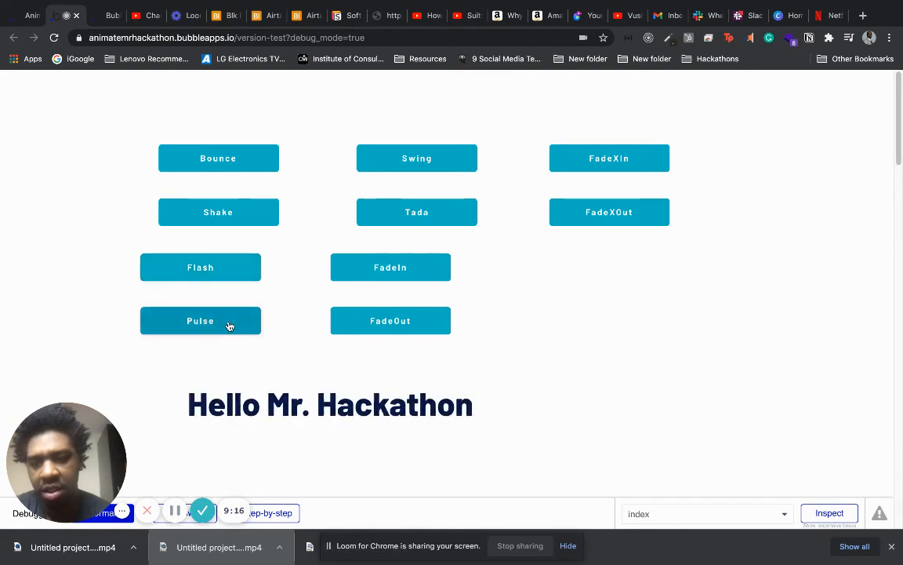
Test the Swing, Tada, FadeIn and FadeOut buttons on the Hello Mr. Hackathon heading.
click(416, 158)
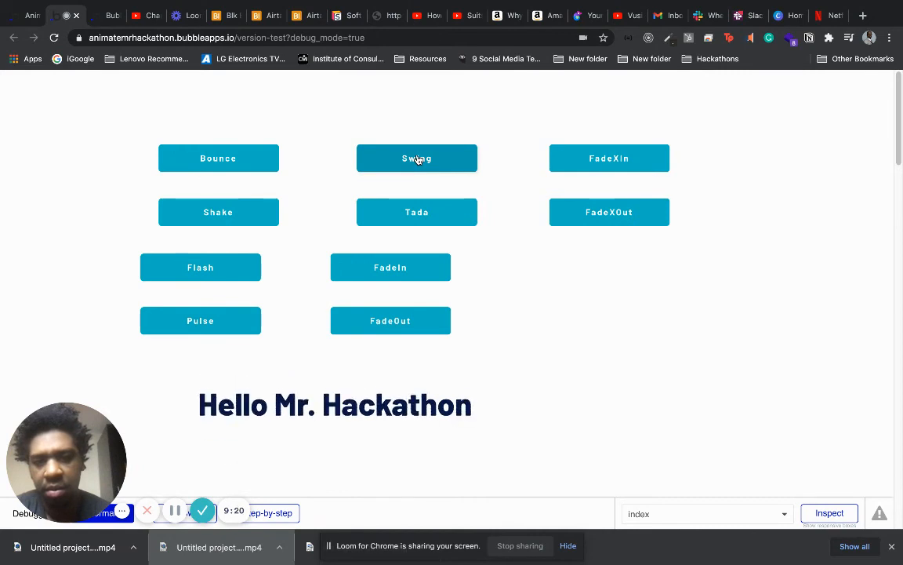
click(461, 224)
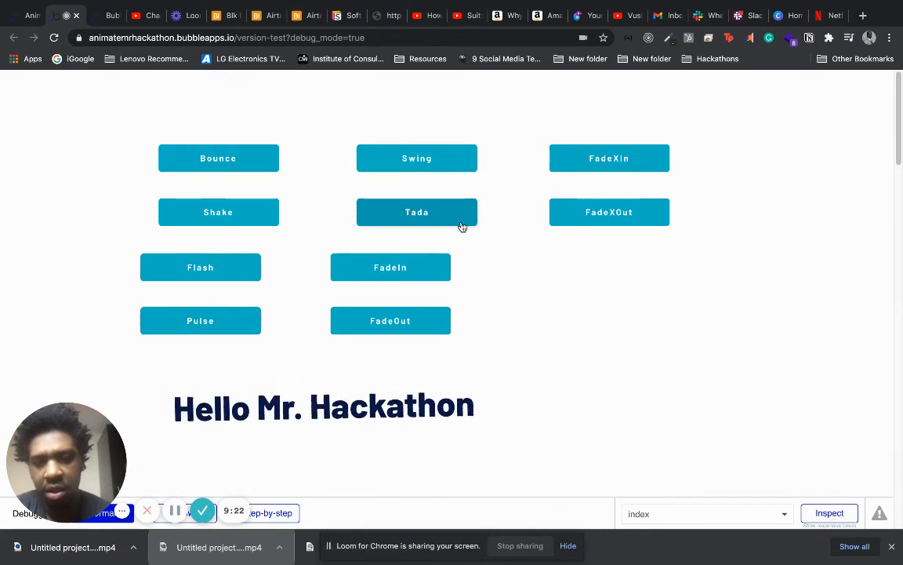
click(428, 271)
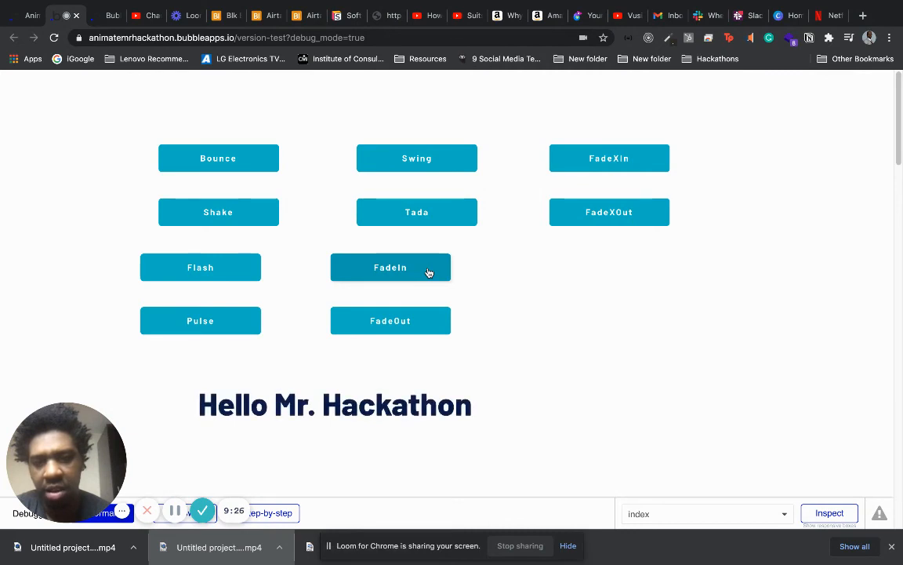
click(419, 318)
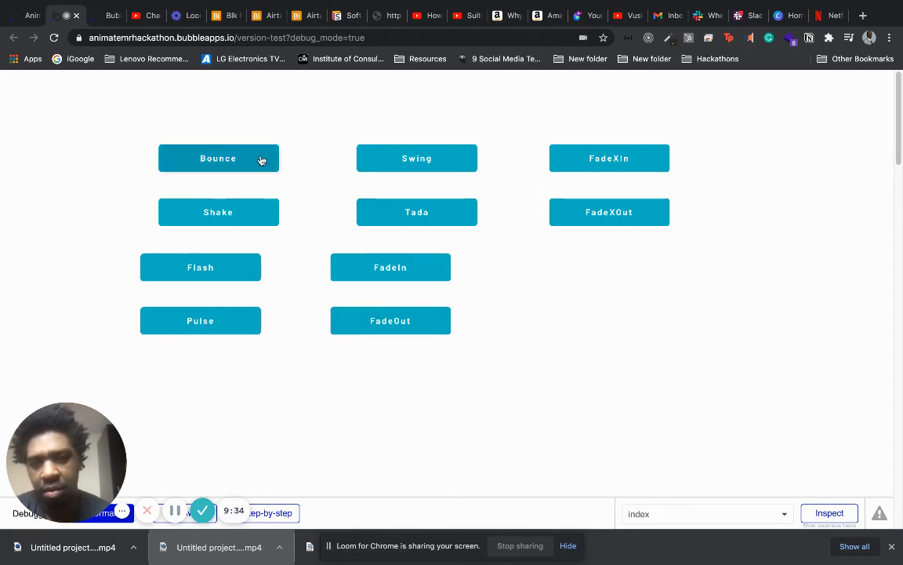
Replay FadeIn and FadeOut on the heading, try Tada while it is hidden, and trigger FadeIn again.
click(400, 276)
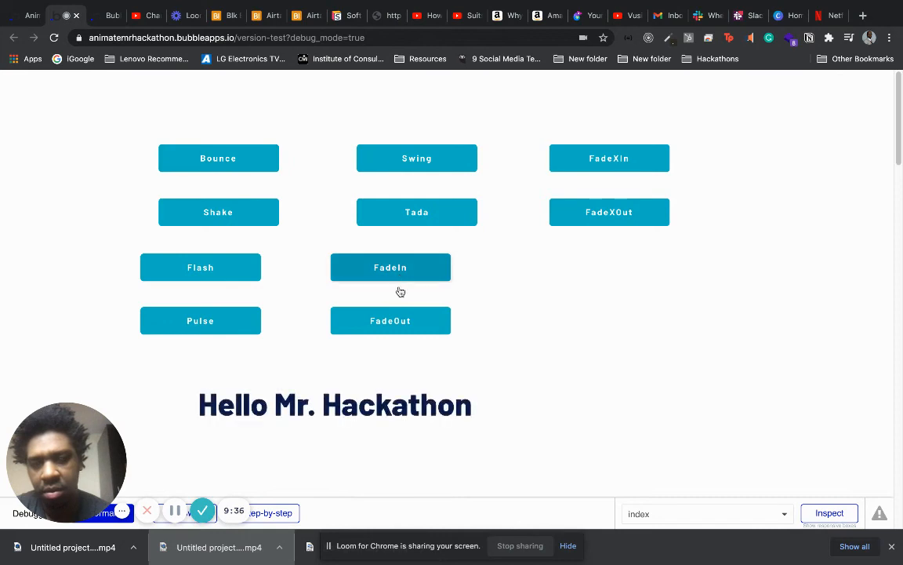
click(409, 315)
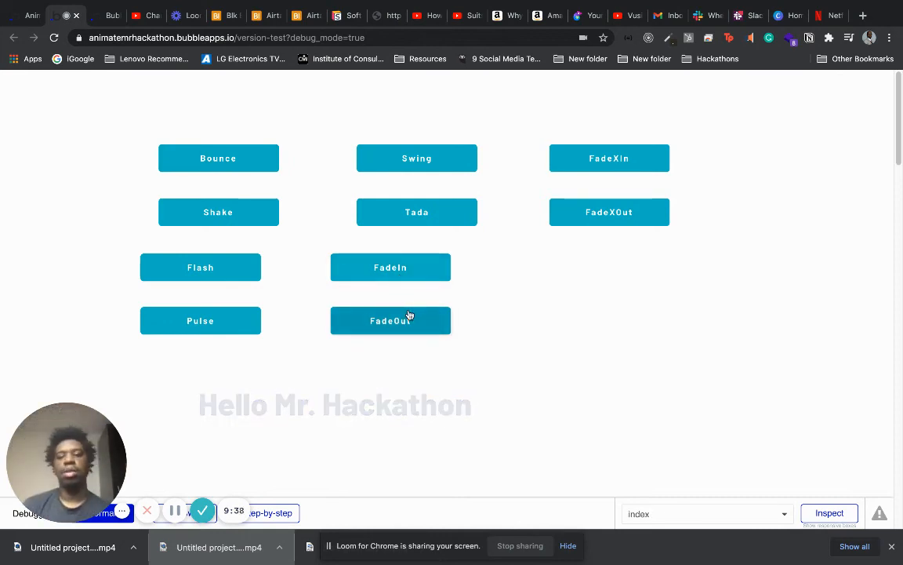
click(448, 207)
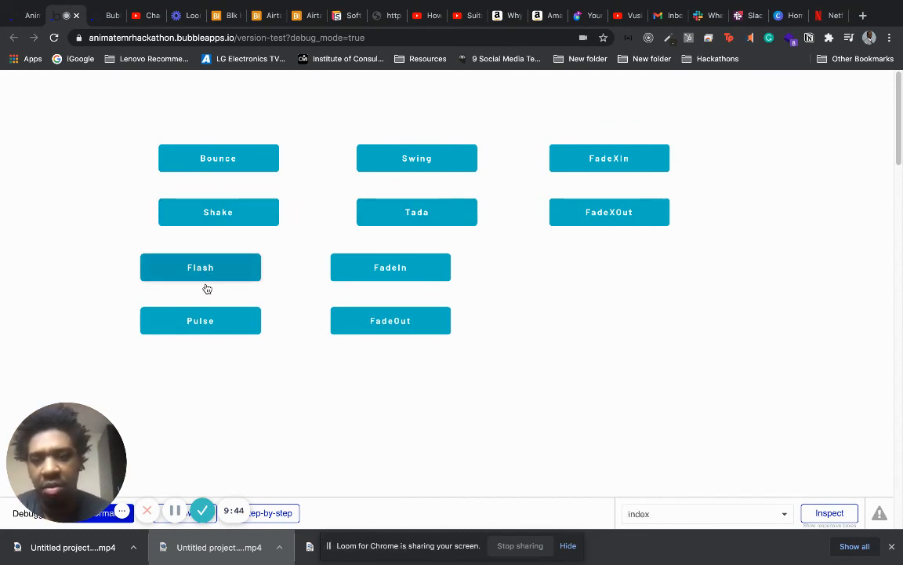
click(424, 274)
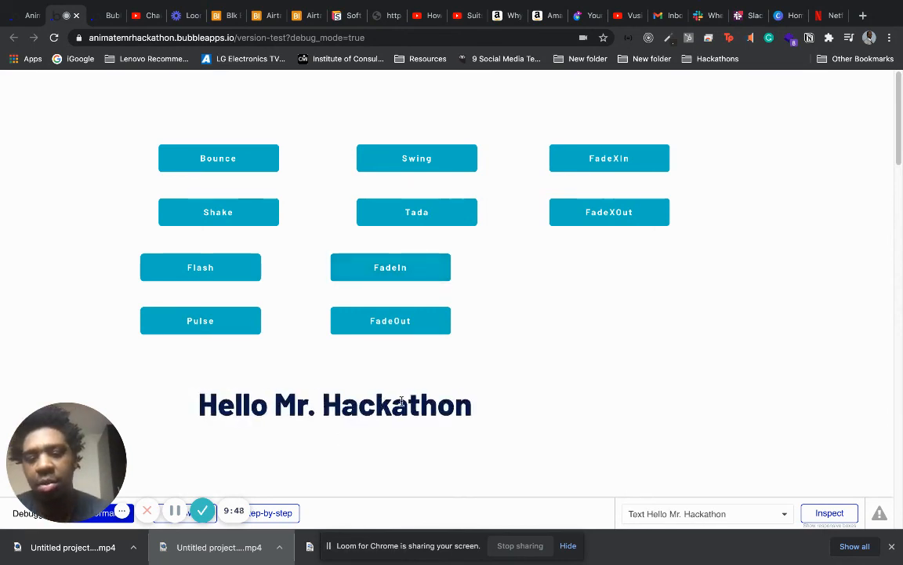
Test the FadeXIn and FadeXOut buttons, replay FadeIn and FadeOut for comparison, and trigger FadeXIn again.
click(600, 160)
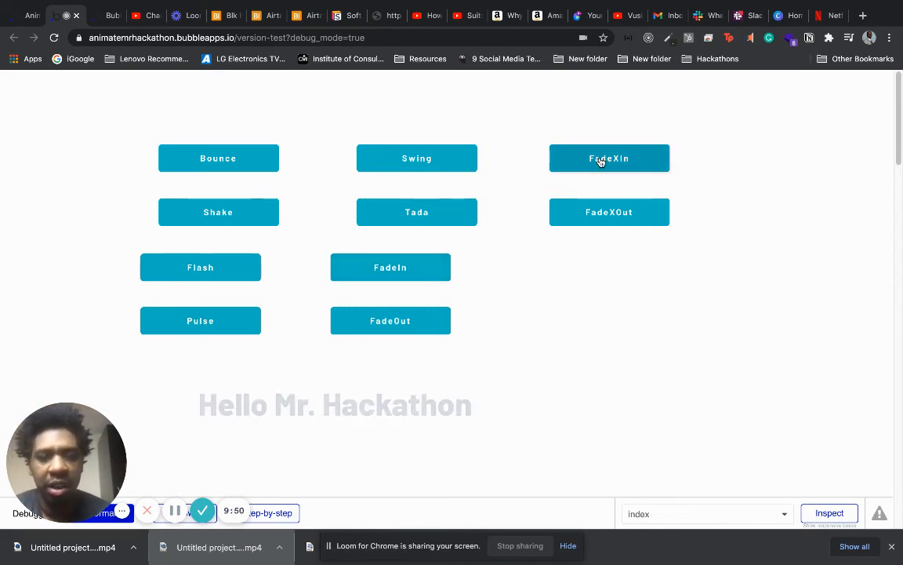
click(588, 218)
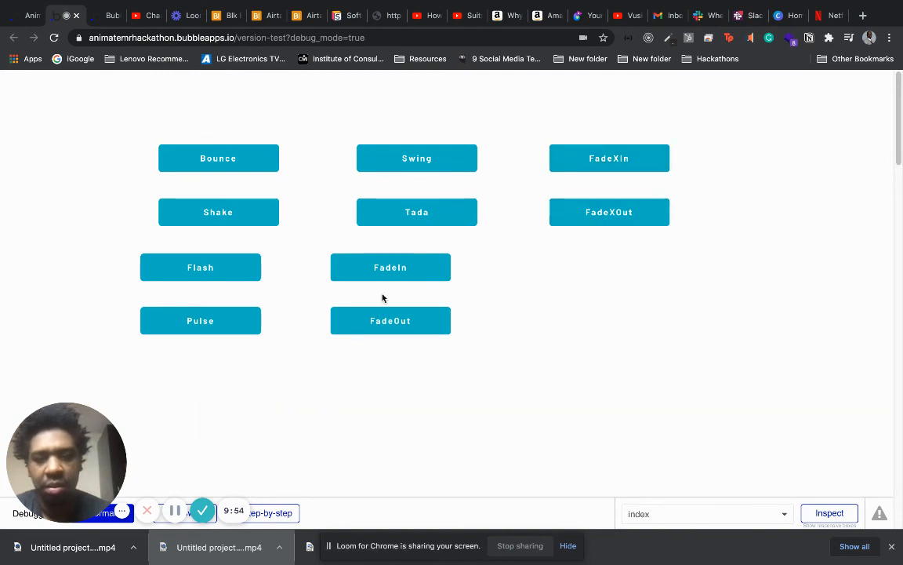
click(398, 271)
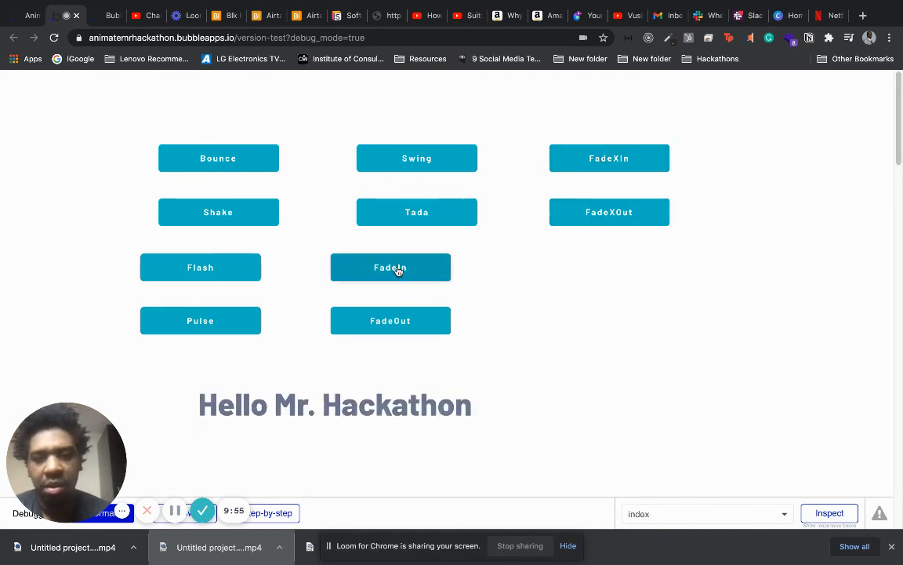
click(380, 324)
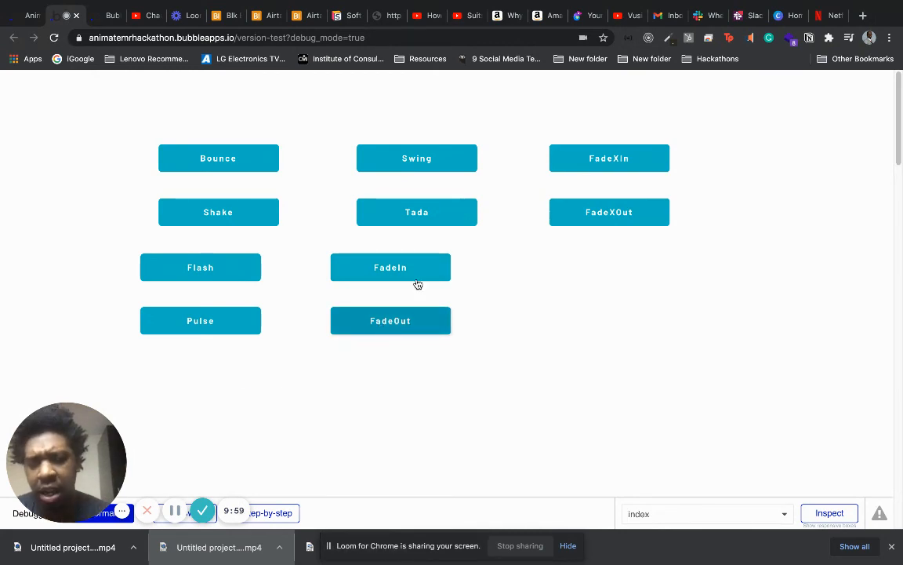
click(656, 158)
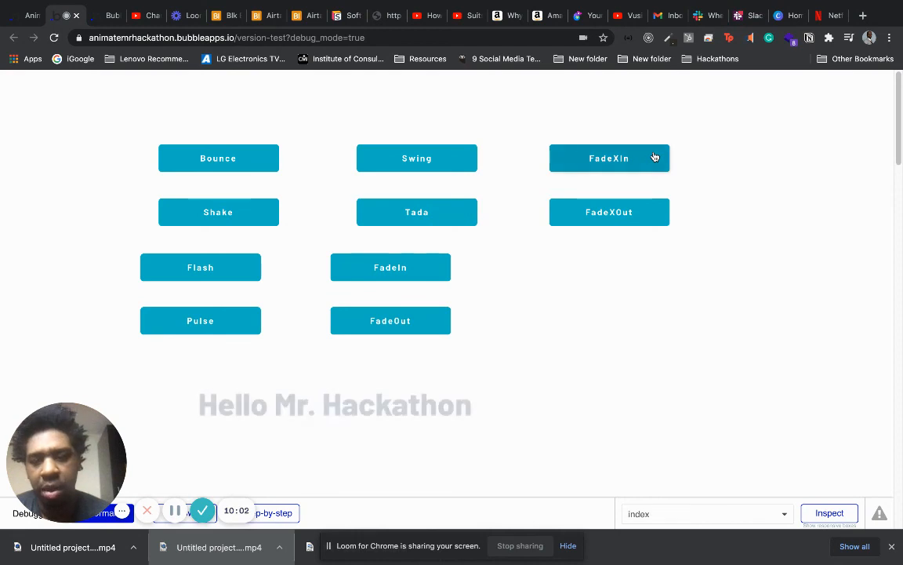